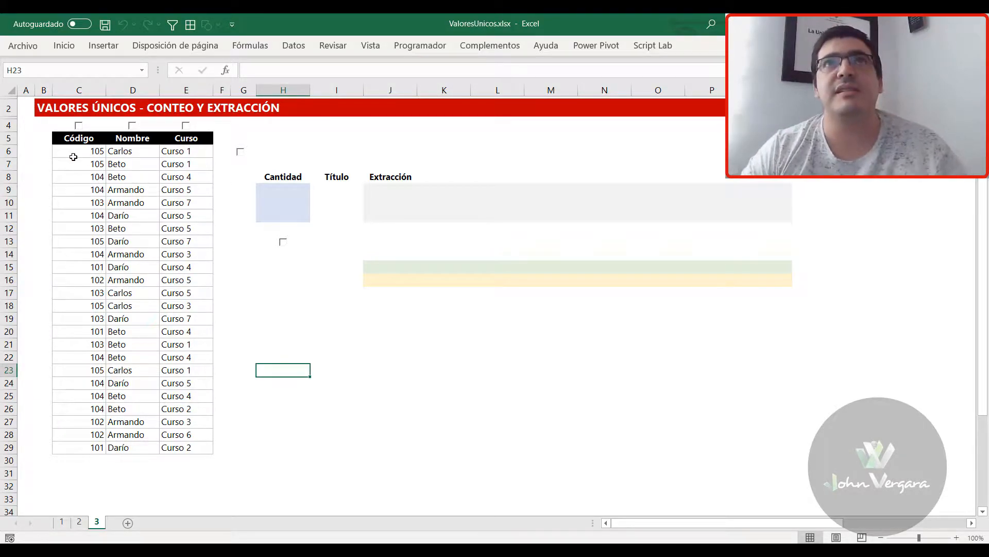
Examine the data table and its Código, Nombre and Curso columns
drag(62, 138, 182, 447)
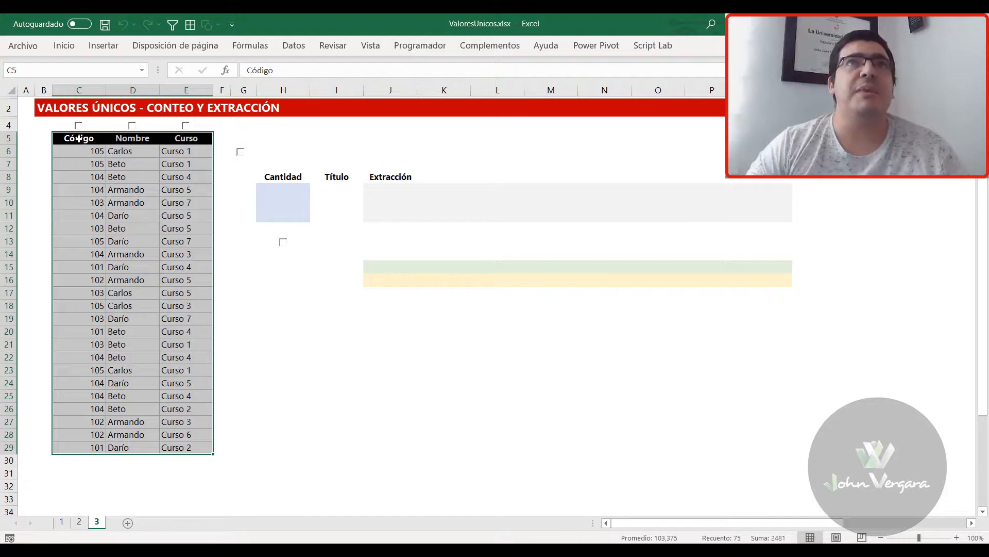
drag(79, 138, 85, 371)
drag(135, 137, 124, 351)
drag(191, 139, 189, 345)
click(244, 283)
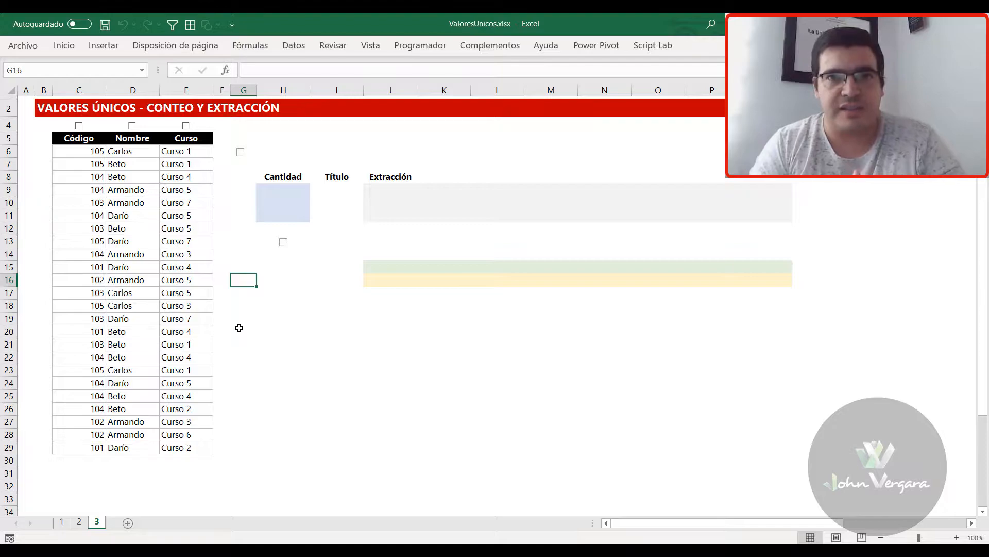
Reveal the traditional functions heading beside G6 and the formula explanation labels below the extraction area
click(240, 152)
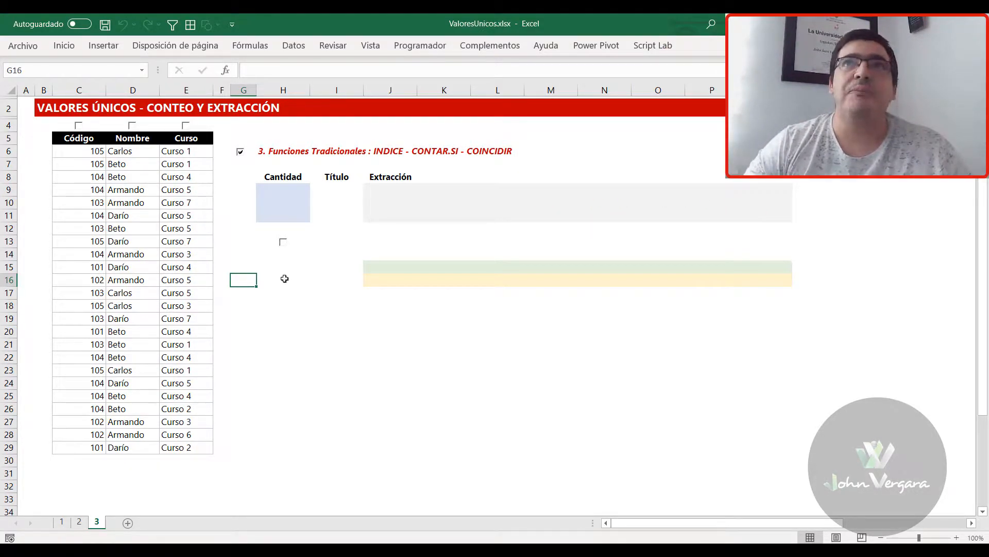
click(283, 243)
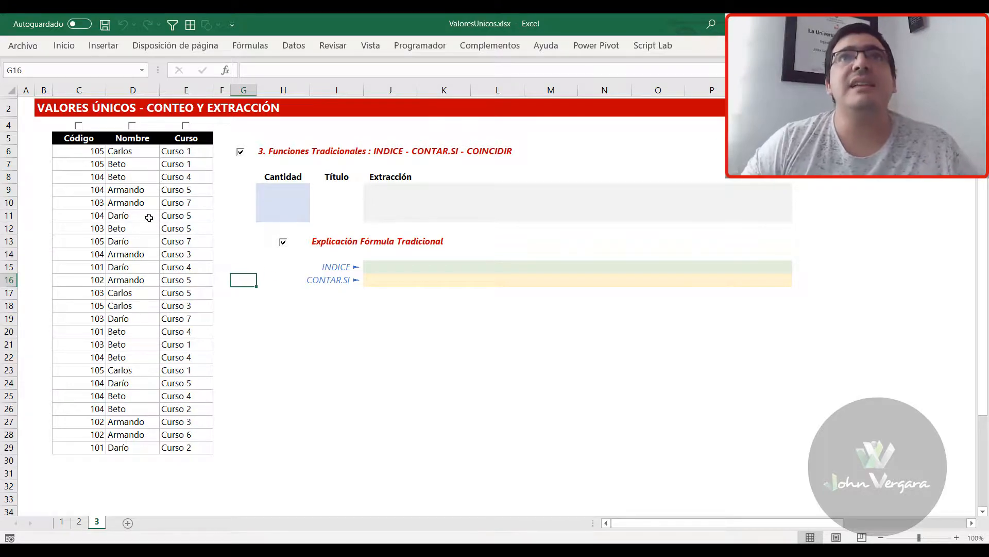
drag(75, 143, 77, 435)
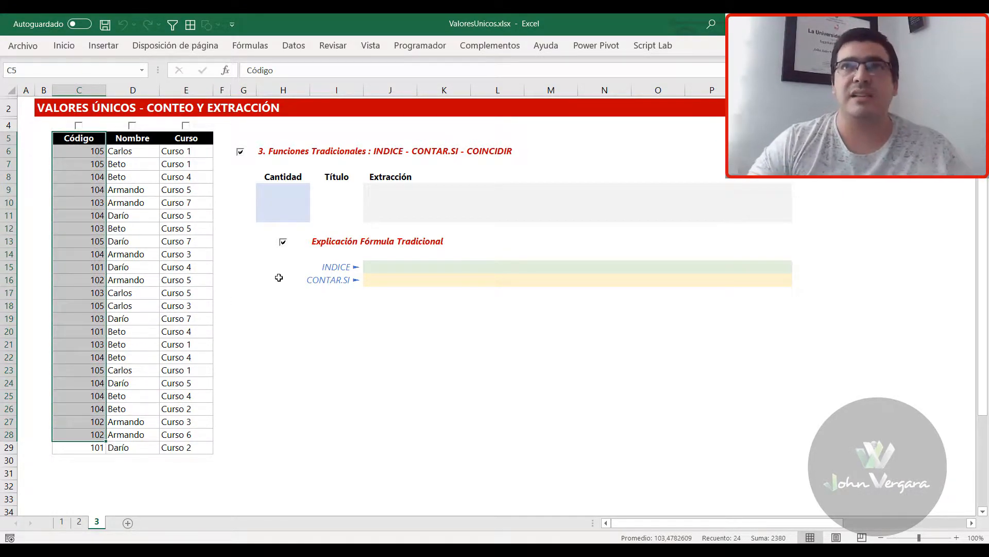
Start an INDICE formula in J15 with the Código values $C6:$C29 as its array, fixing only the column
click(385, 267)
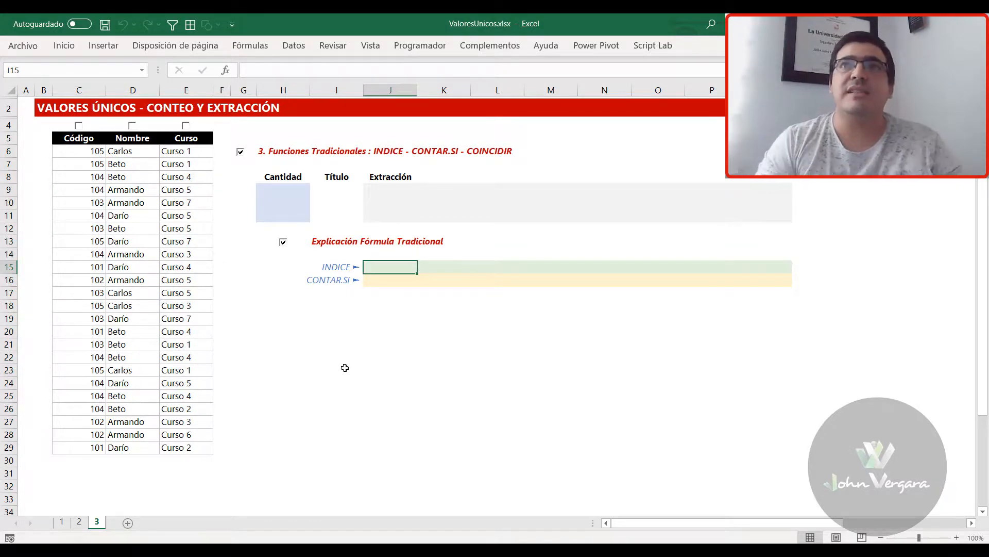
text(=)
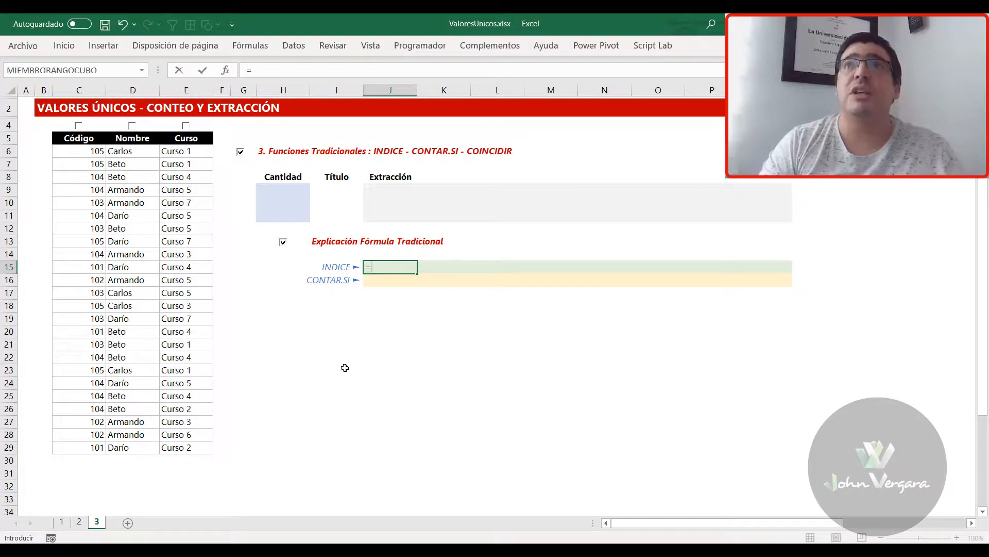
text(INDICE)
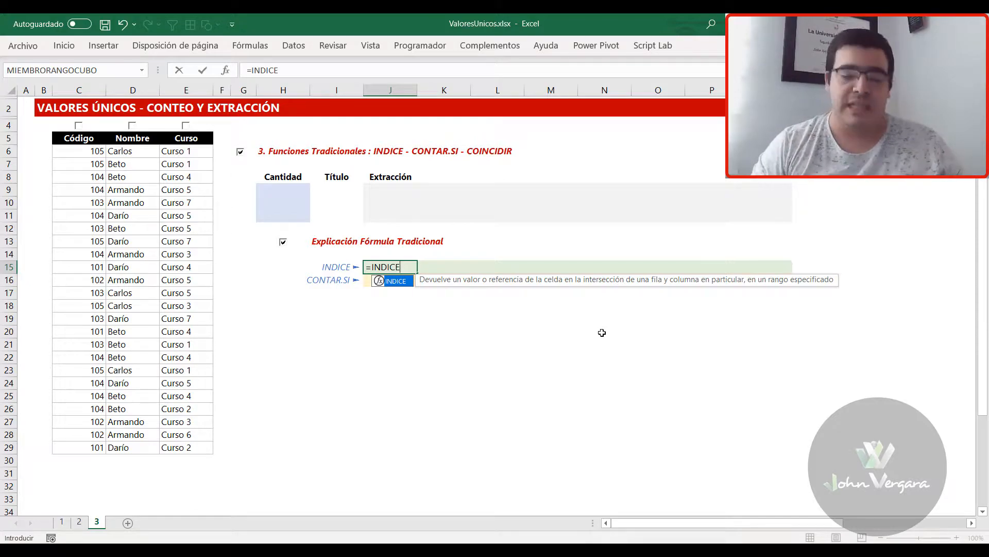
text(()
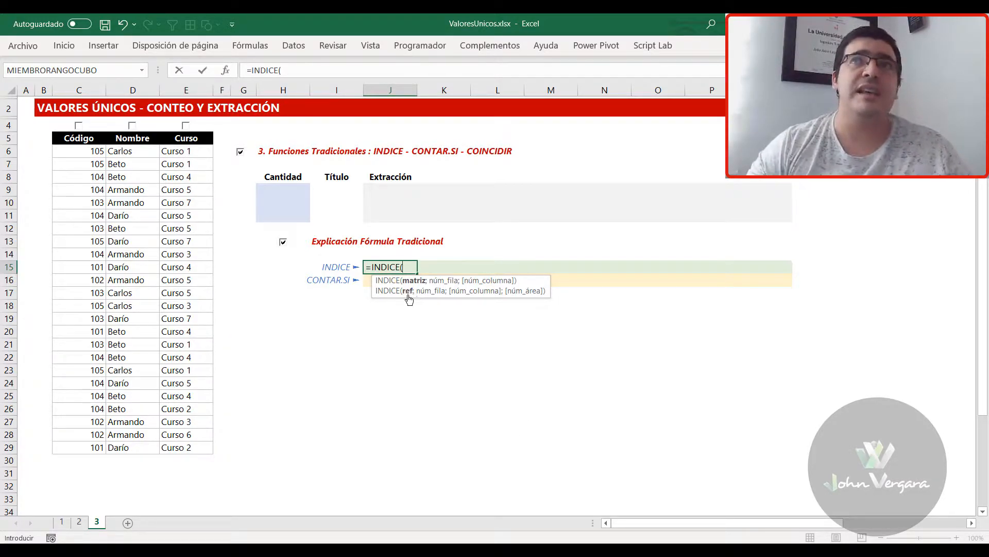
drag(81, 152, 83, 447)
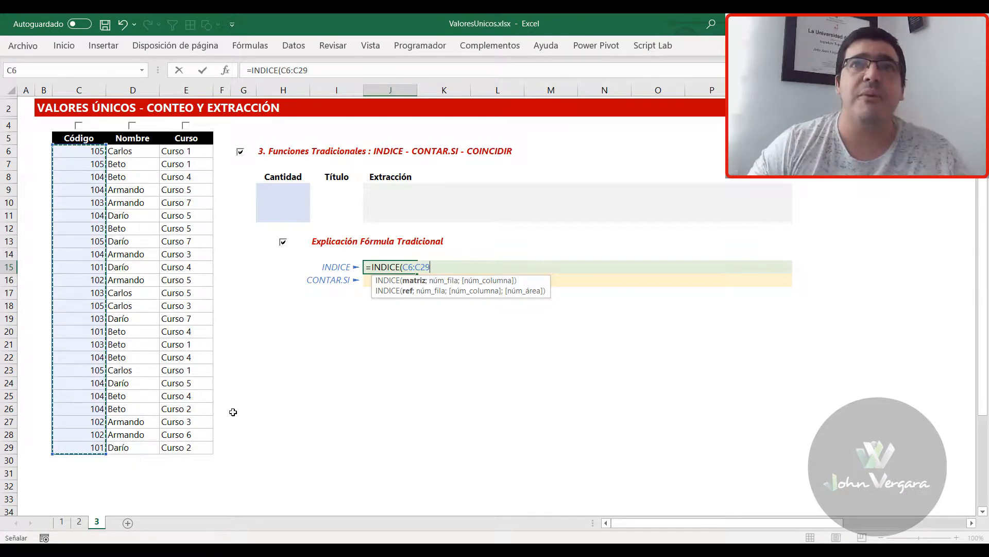
key(F4)
key(F4)
key(F4)
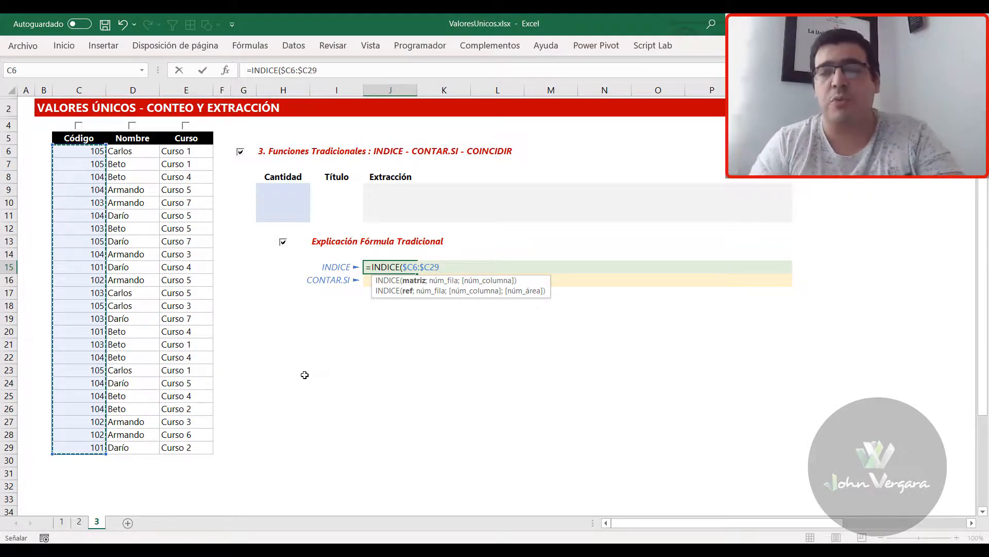
text(;)
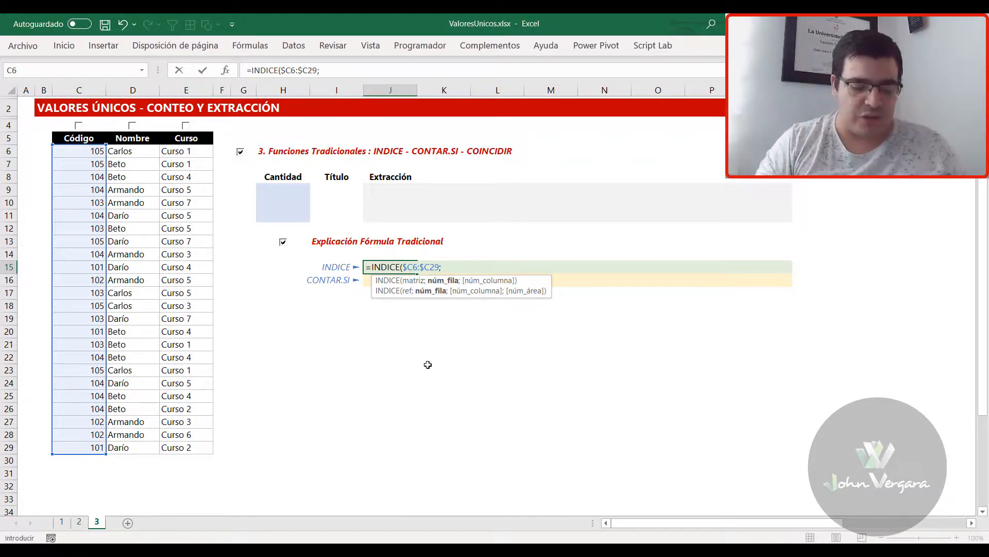
Complete the J15 formula with COLUMNAS($J15:J15) as the row number and enter it, keeping J15 selected
text(COLUM)
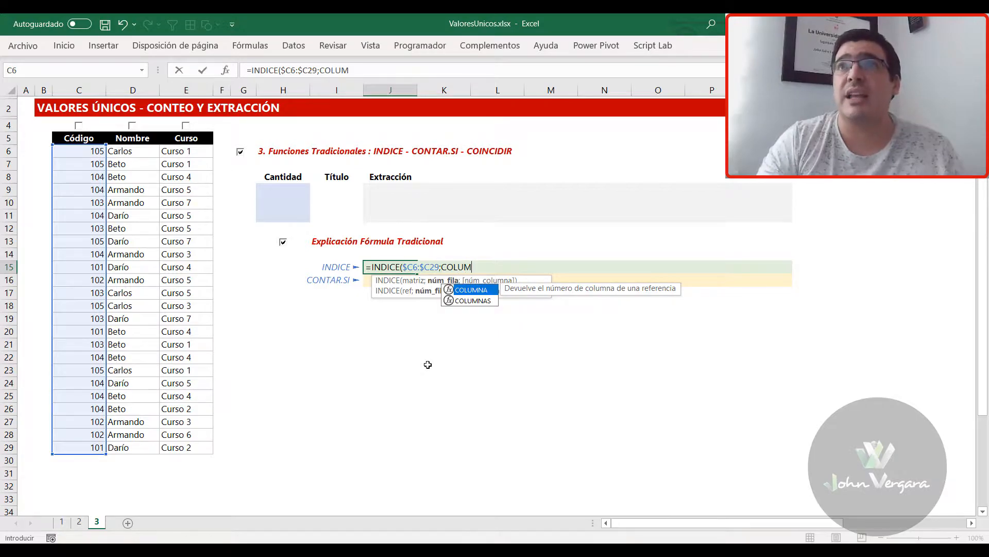
text(NAS()
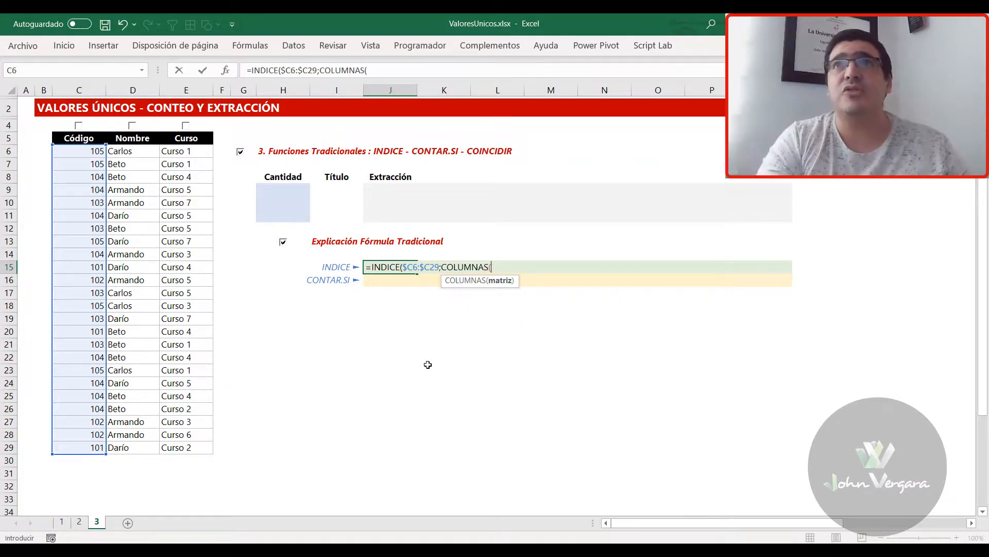
text($)
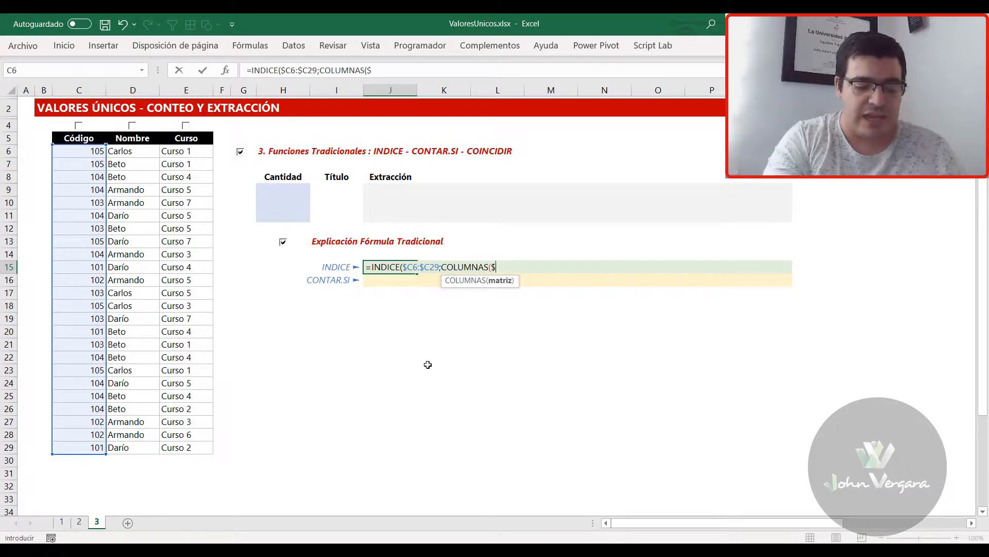
text(J15)
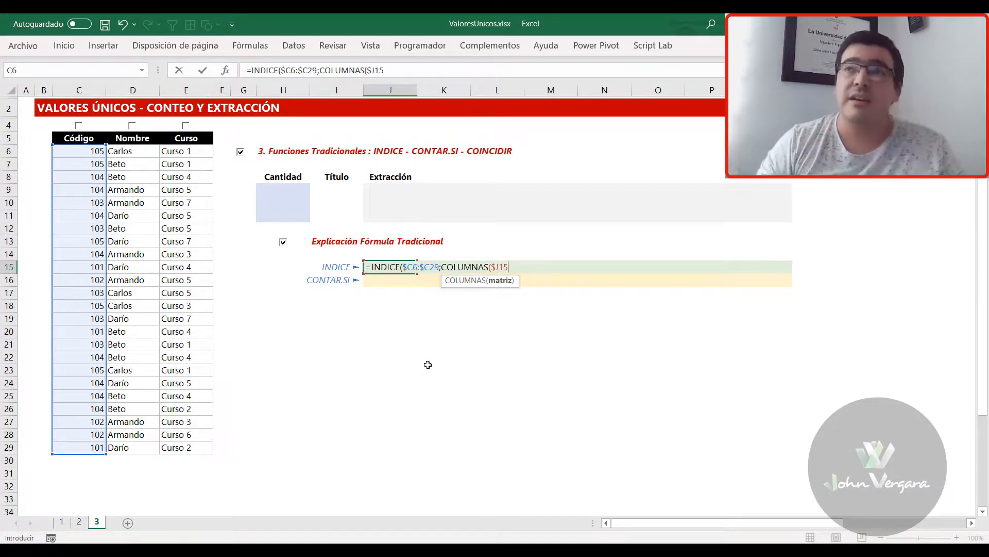
text(:J)
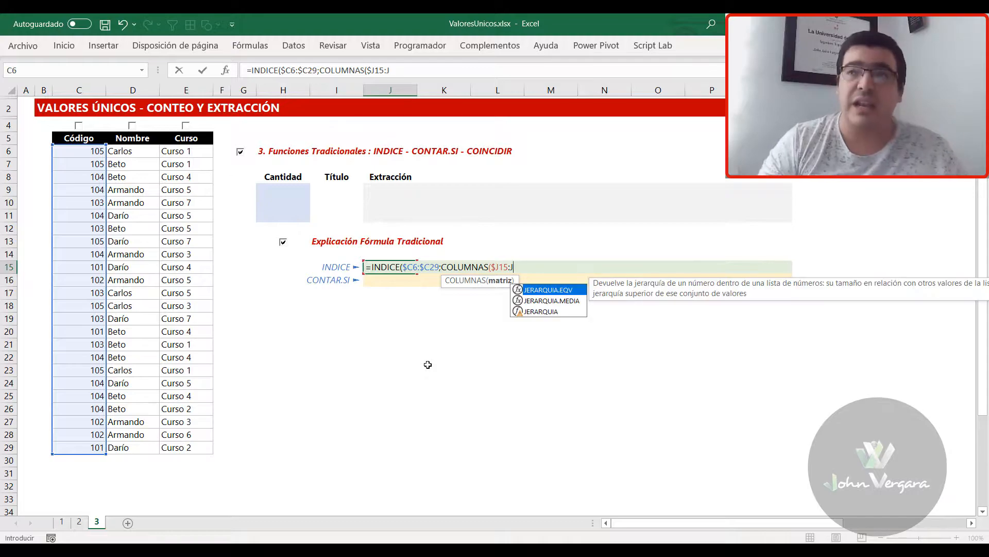
text(15))
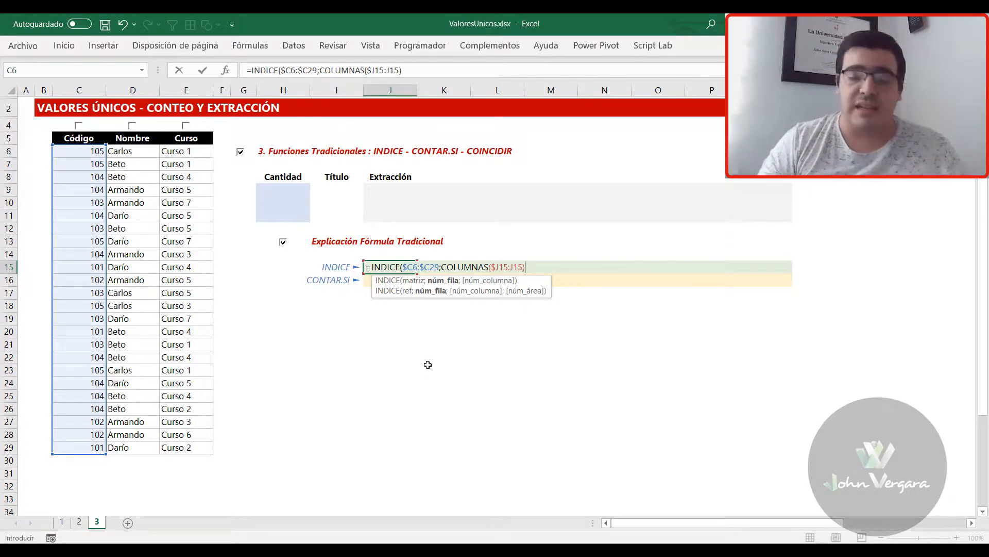
text())
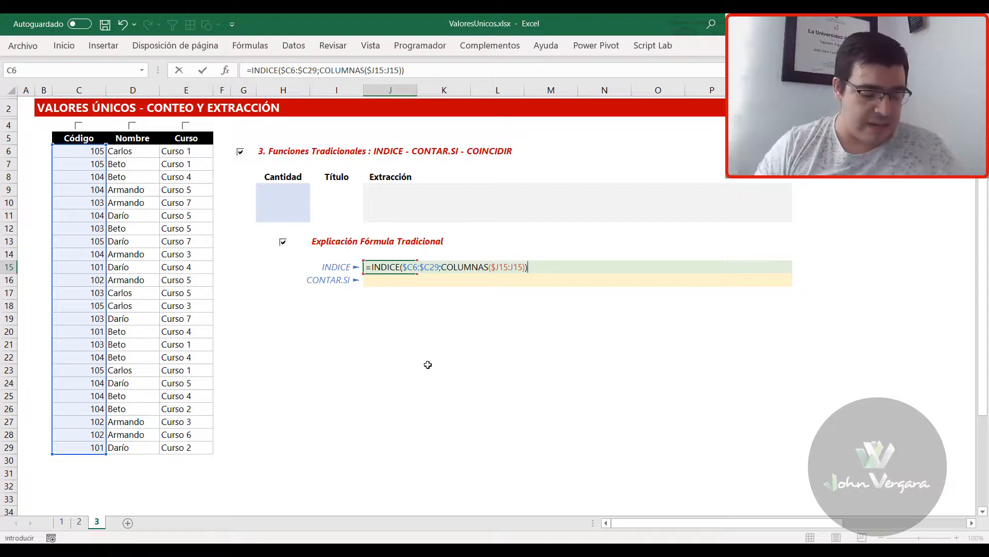
key(ctrl+Return)
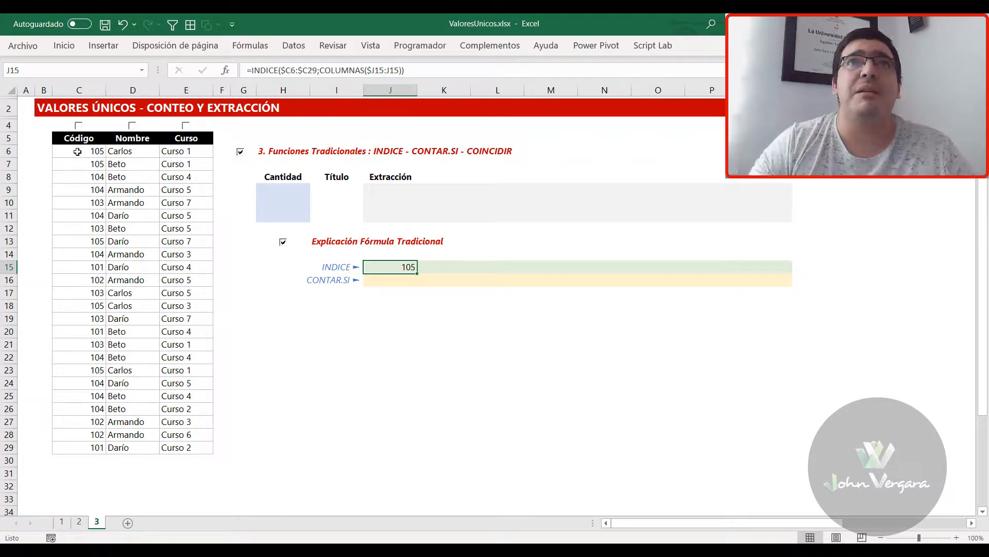
Try the fixed row number 1 instead of COLUMNAS($J15:J15) in the J15 formula and discard the edit
key(F2)
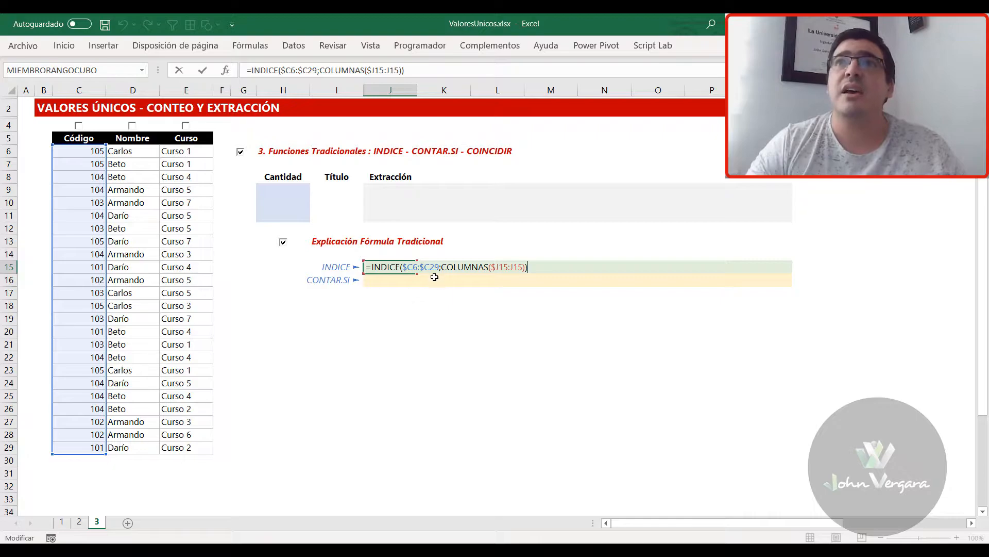
drag(442, 267, 525, 267)
text(1)
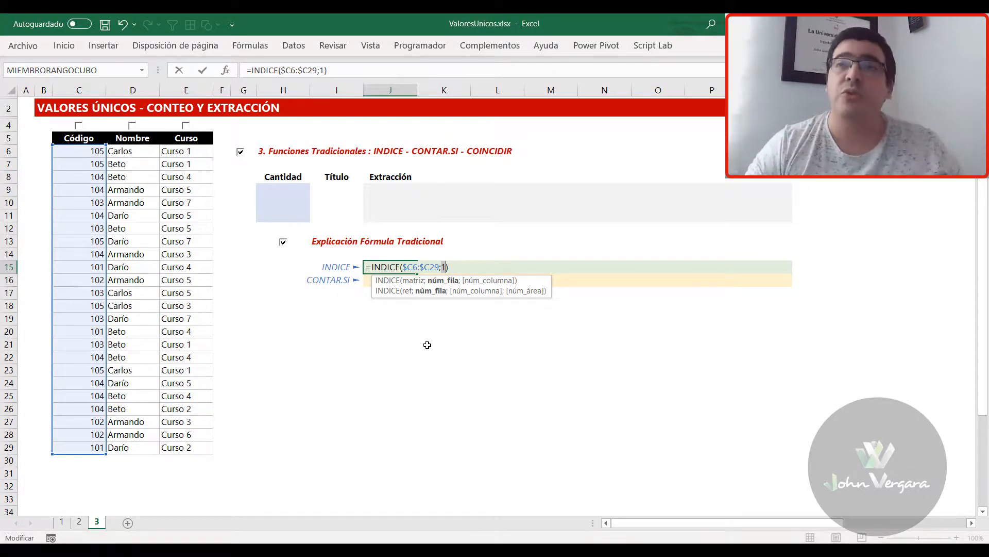
key(ctrl+z)
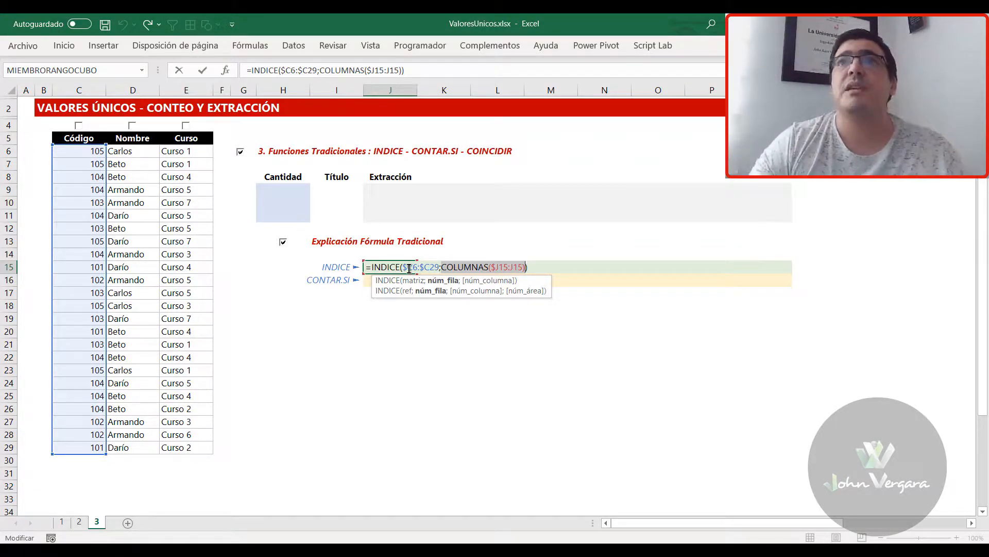
key(Escape)
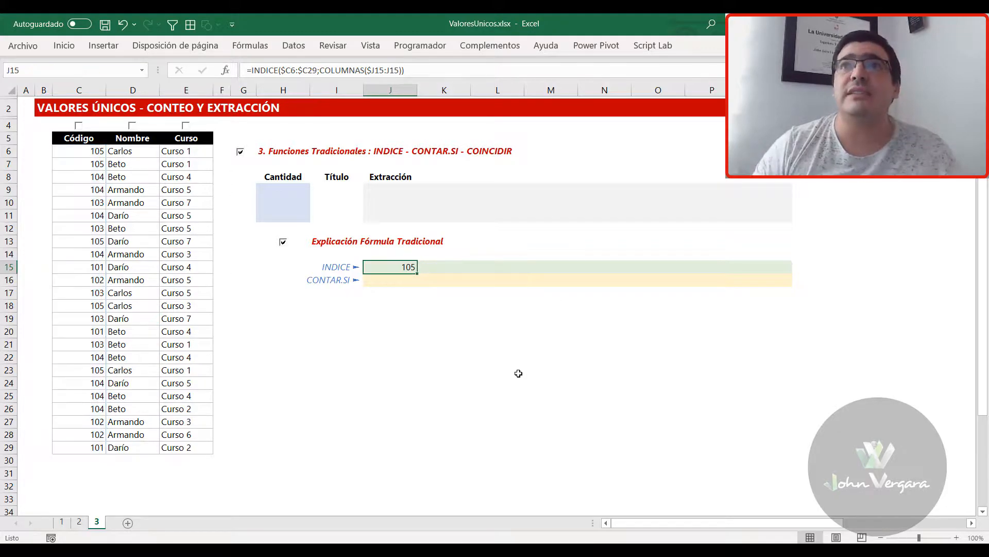
Fill the INDICE formula from J15 across to Q15 and select the source codes C6:C29 for comparison
drag(416, 272, 789, 270)
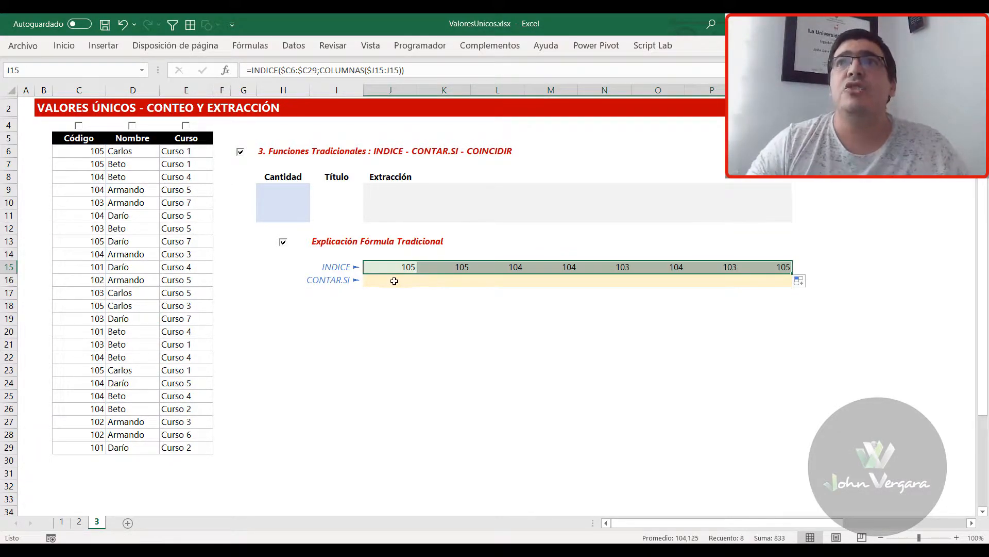
drag(84, 154, 87, 448)
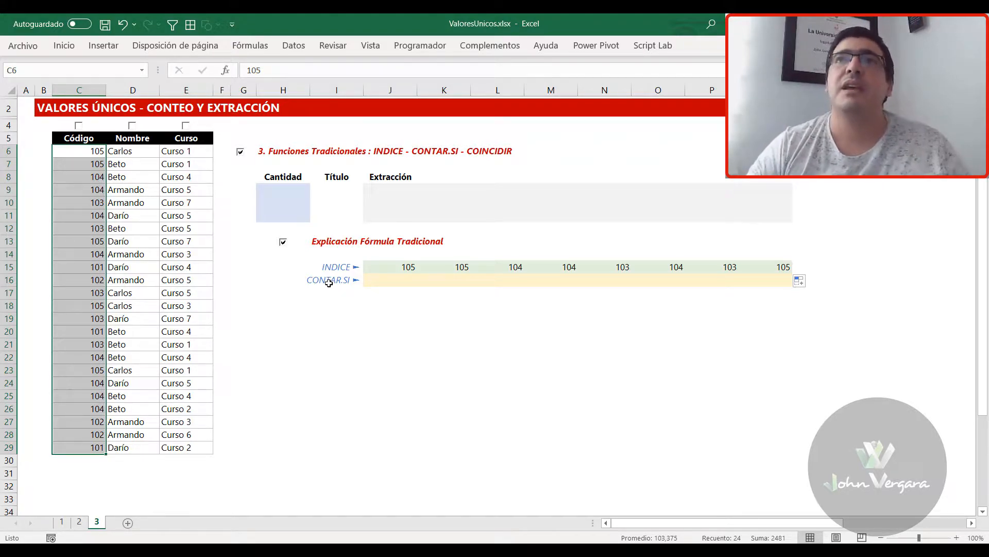
Start a formula in J16 with the CONTAR.SI function
click(397, 280)
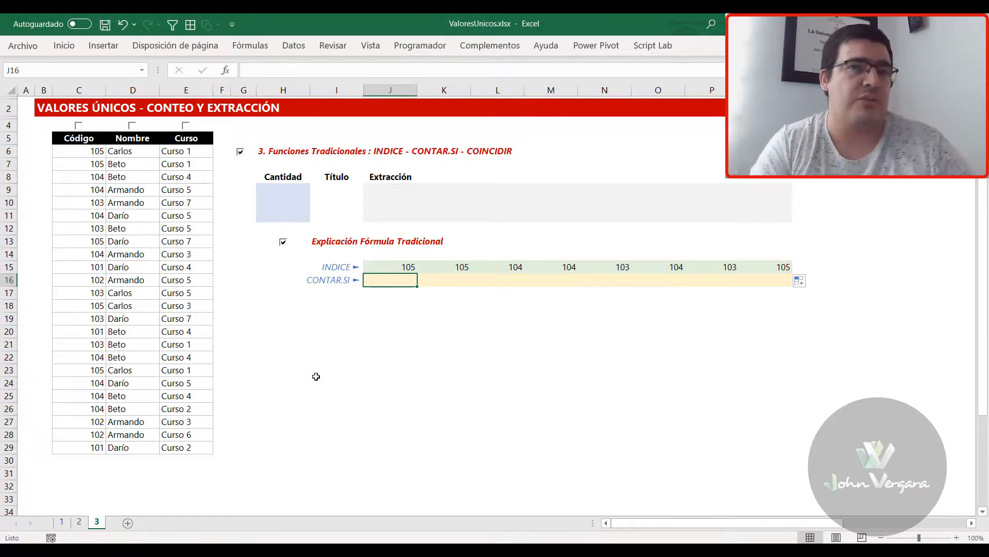
text(=)
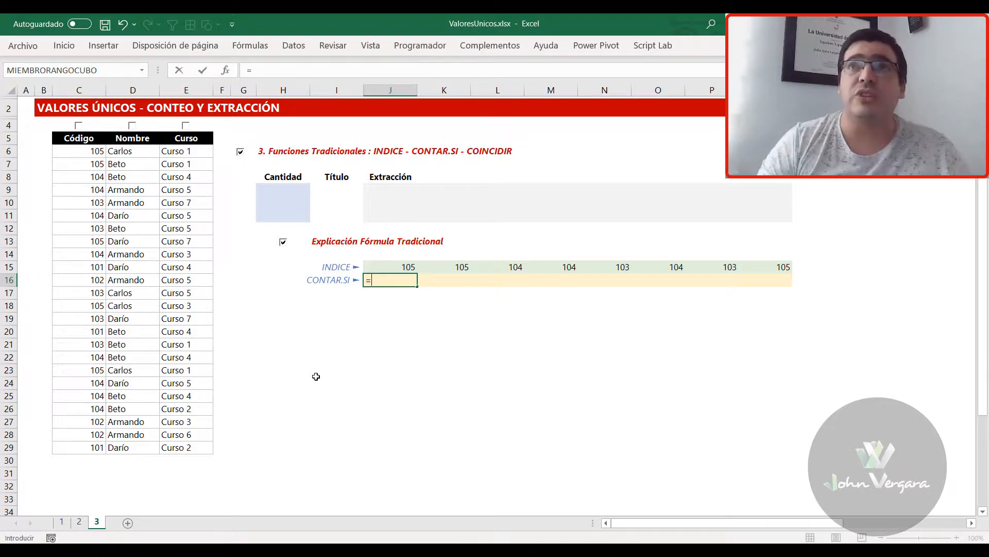
text(con)
key(Down)
key(Down)
key(Down)
key(Down)
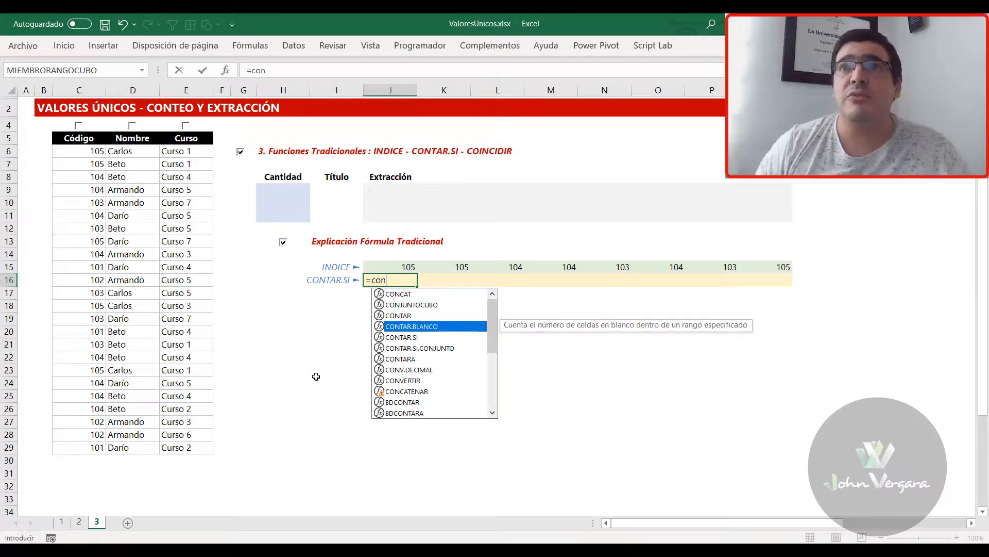
key(Tab)
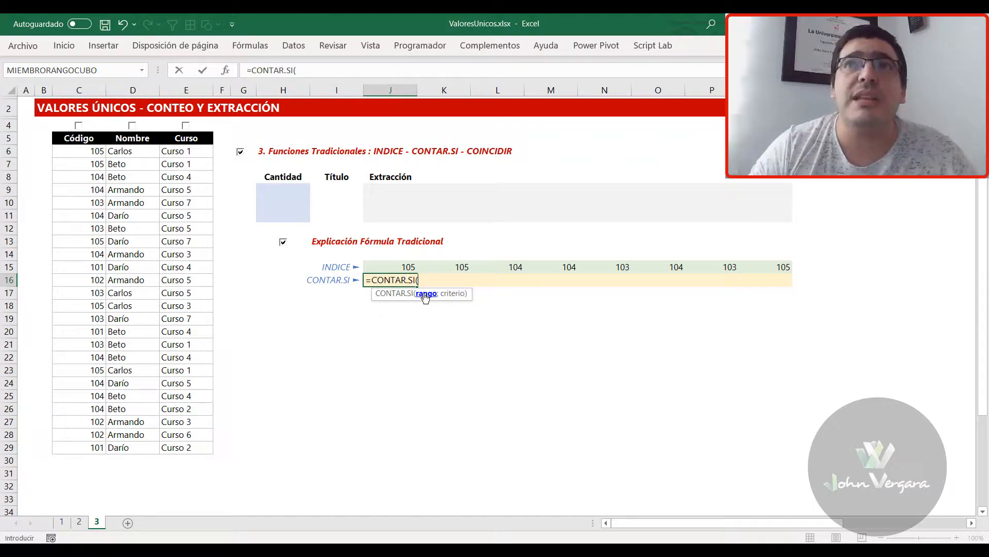
Set the CONTAR.SI range argument to the expanding reference $I15:I15 and proceed to the criterion argument
click(342, 267)
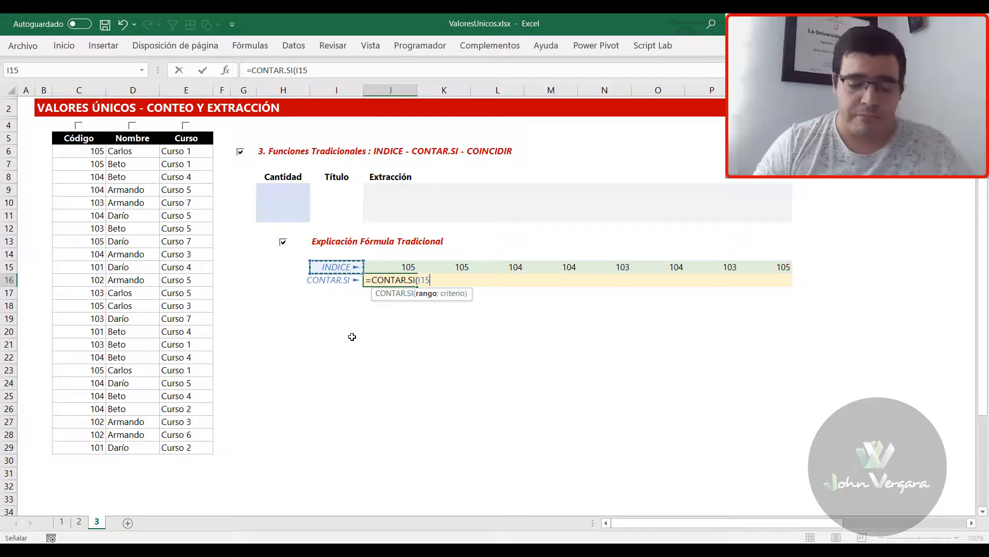
key(F8)
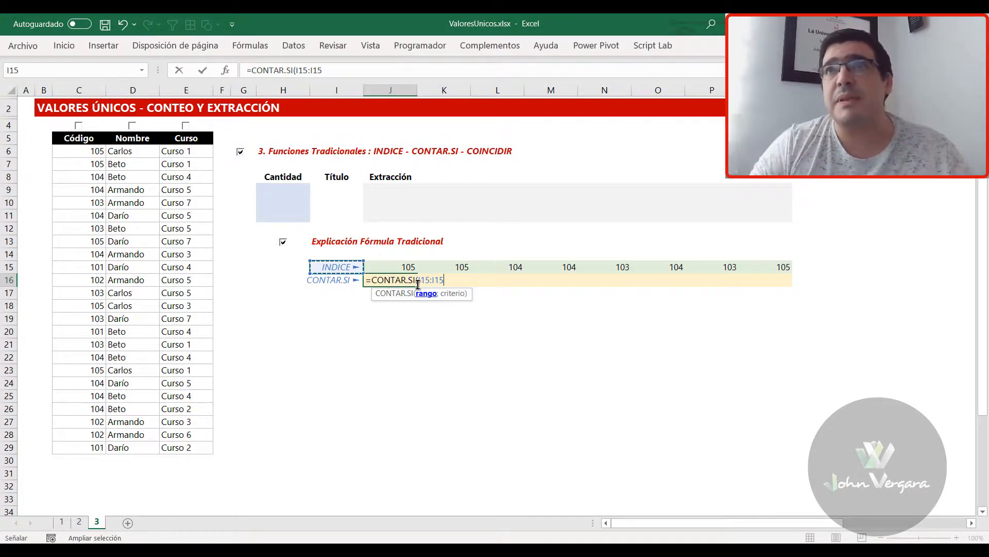
key(F2)
key(Left)
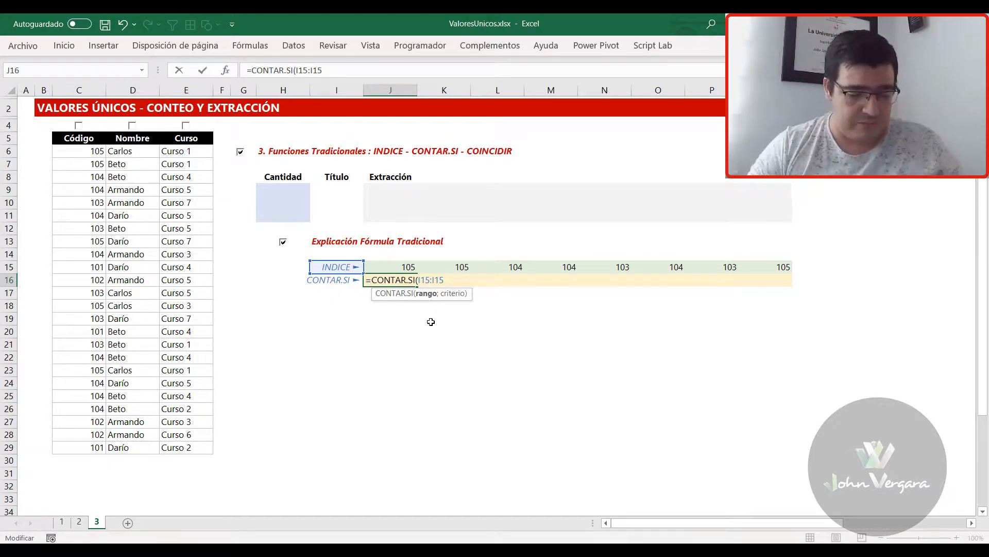
text($)
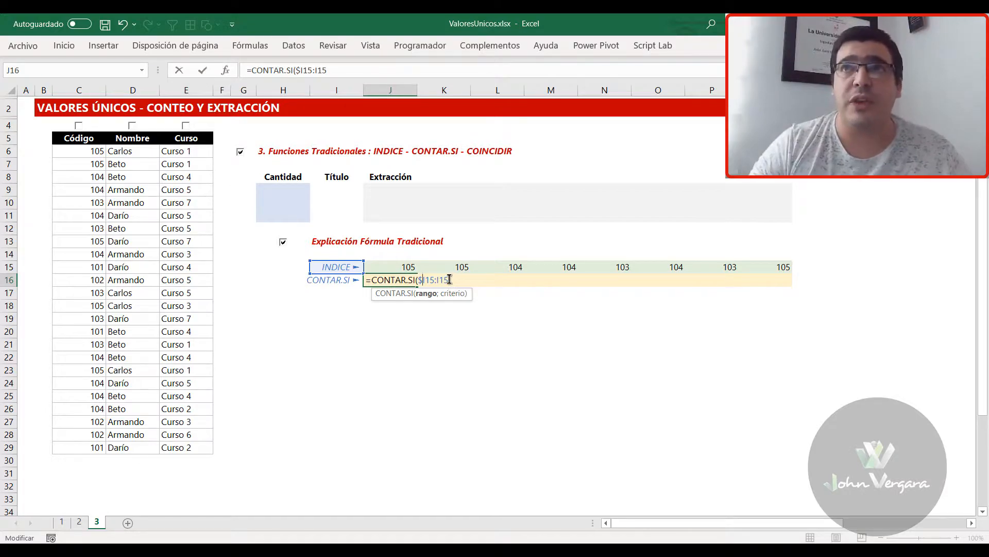
text(;)
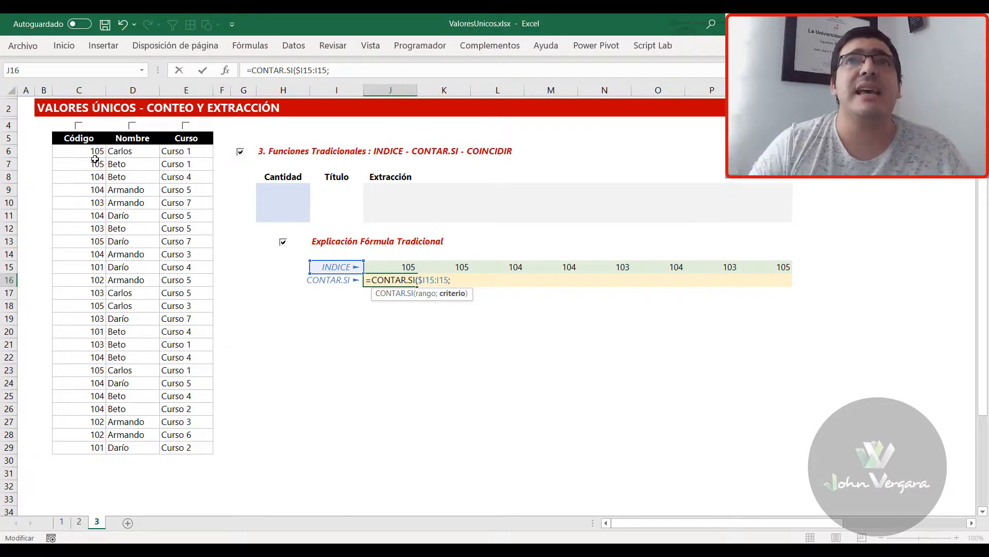
Set the CONTAR.SI criterion in J16 to the column-locked codes $C6:$C29, close the function and enter the formula
drag(90, 152, 86, 390)
drag(87, 428, 87, 447)
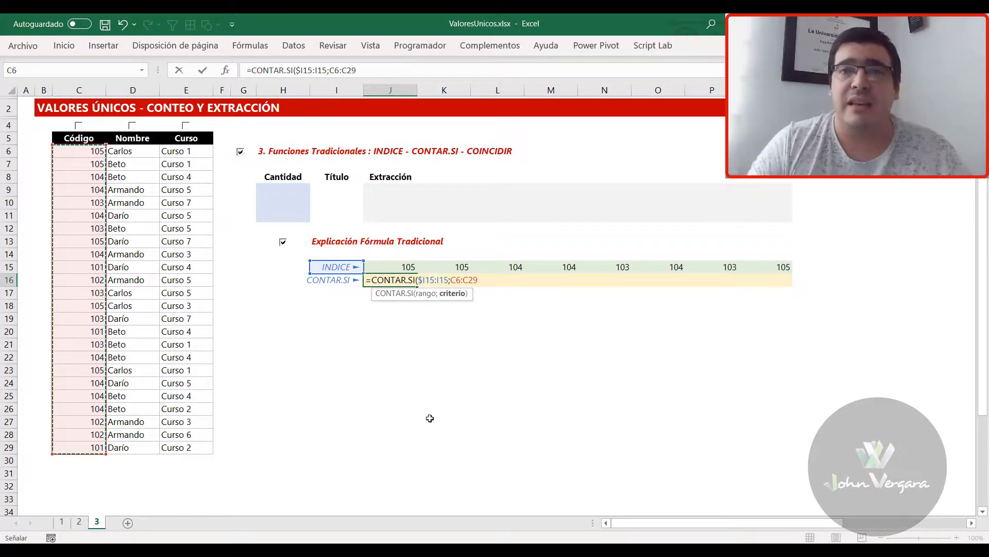
key(F4)
key(F4)
key(F4)
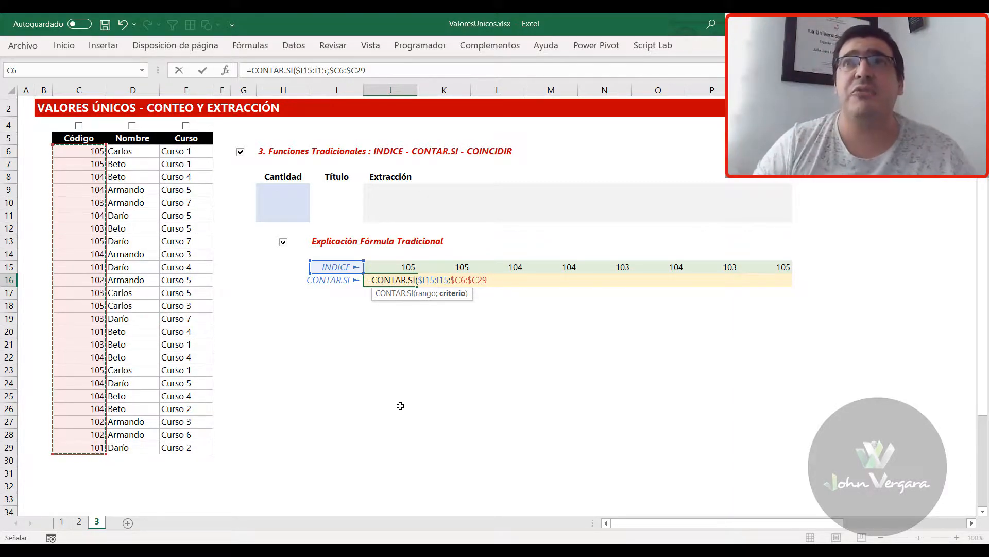
text())
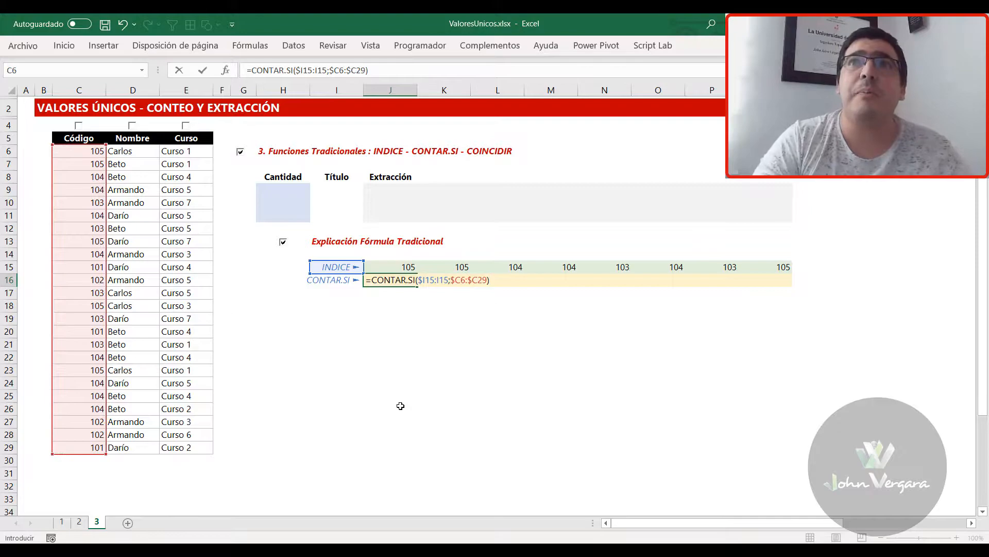
key(Return)
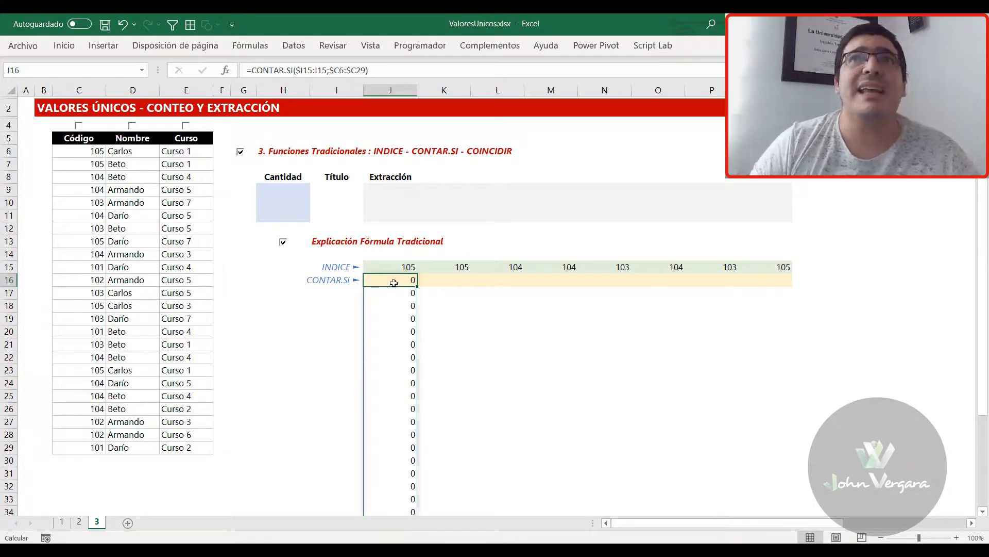
Review the spilled CONTAR.SI counts, evaluate the J16 formula in place as an array, and restore its formula text
scroll(394, 330, down, 3)
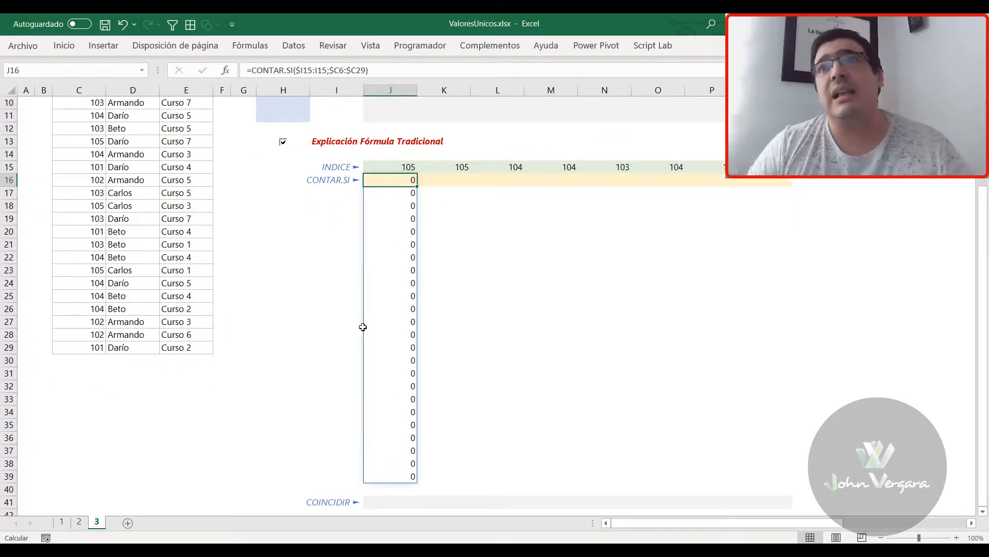
scroll(372, 315, up, 1)
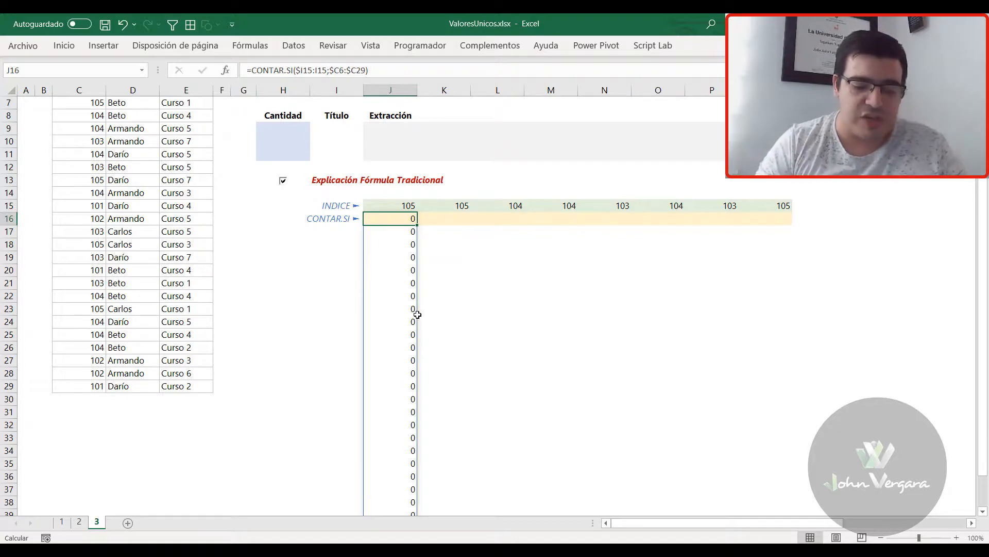
key(F2)
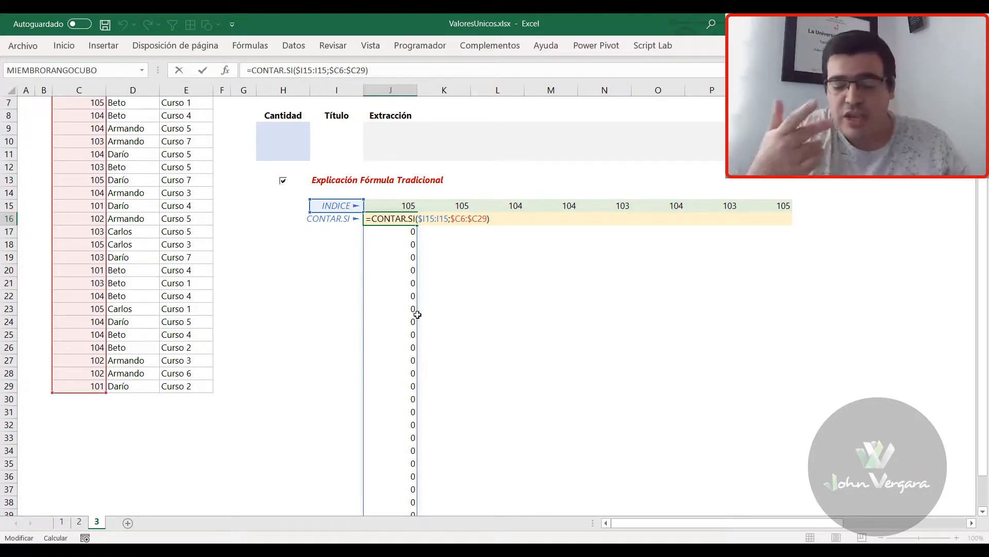
key(F9)
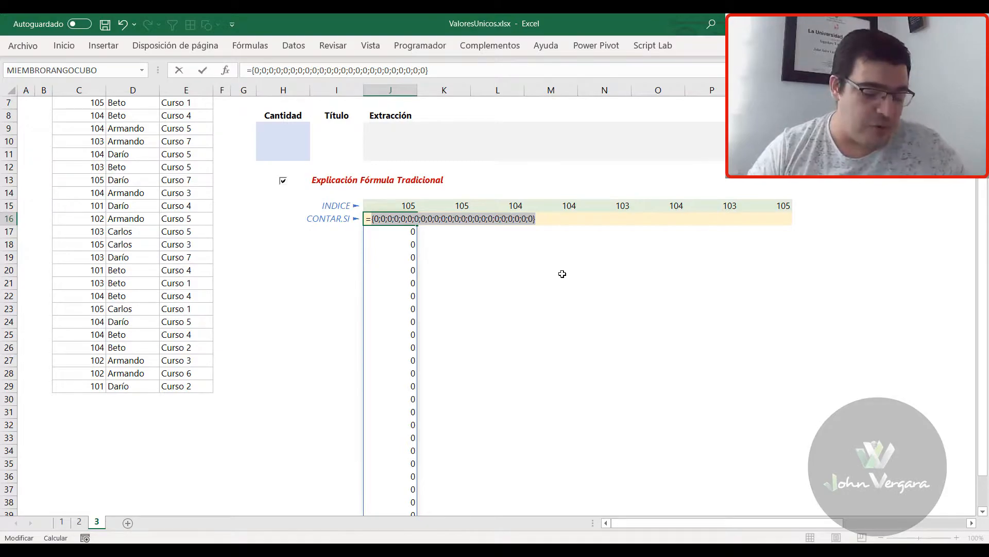
key(ctrl+z)
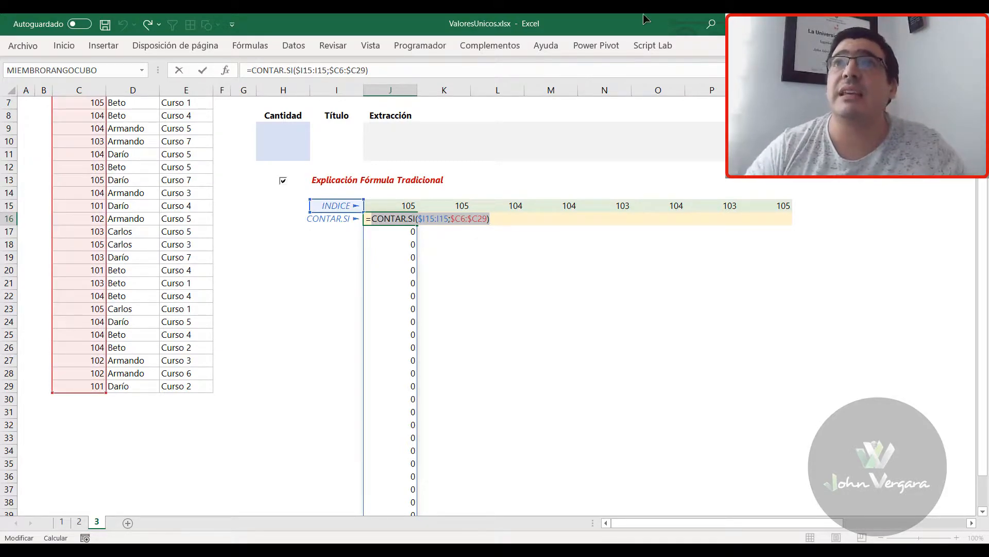
Highlight the $I15:I15 range argument inside the J16 formula to examine where CONTAR.SI counts
scroll(427, 275, up, 1)
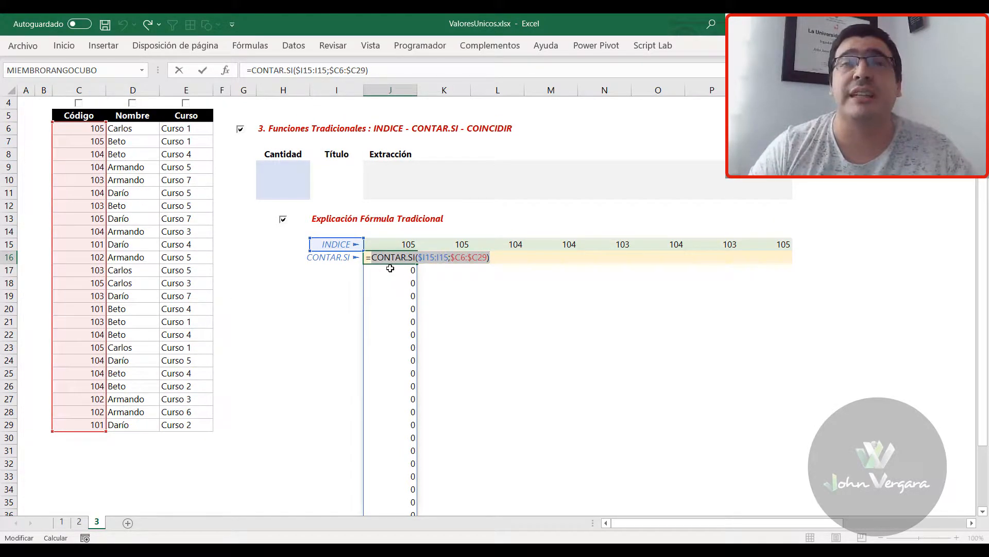
drag(448, 258, 420, 263)
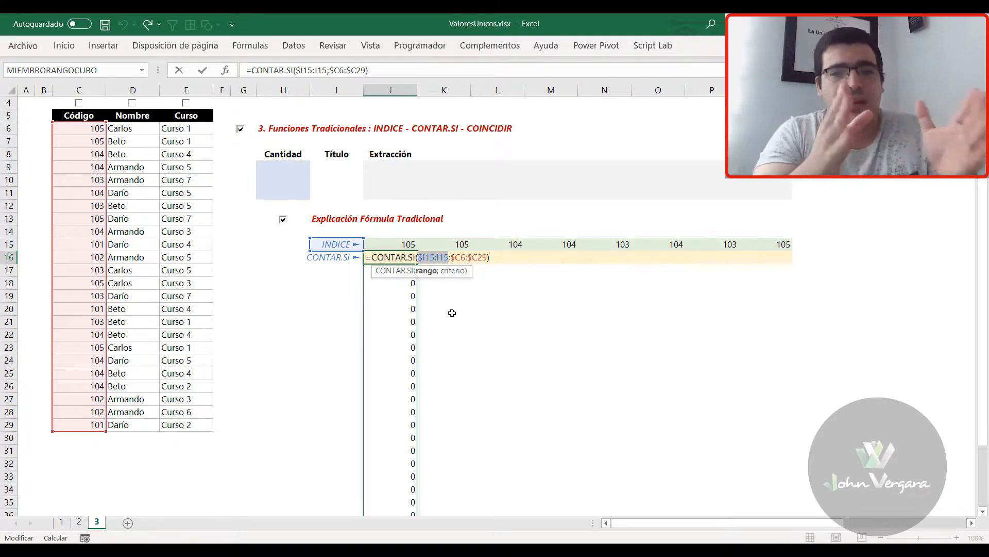
click(451, 256)
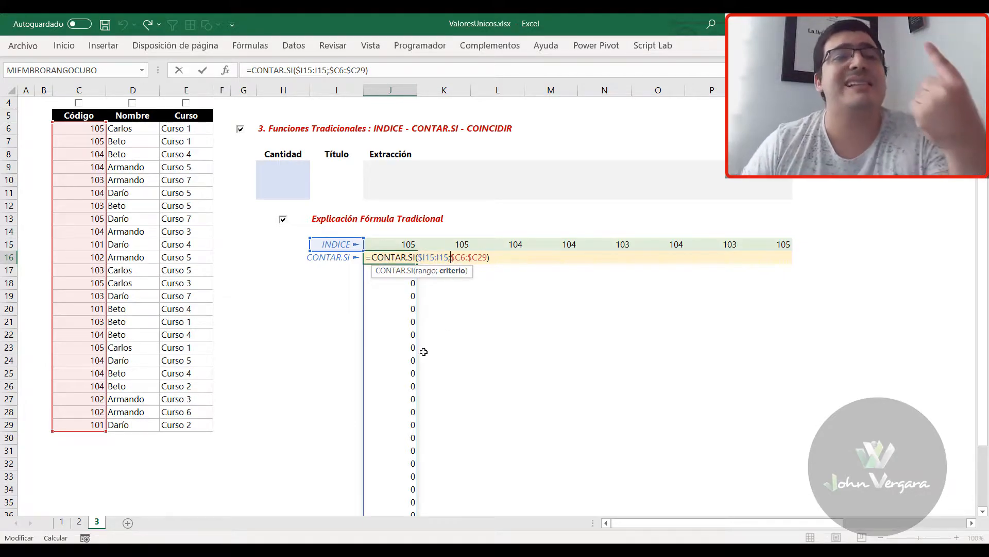
Try the single relative cell C6 as the CONTAR.SI criterion in J16 instead of the full code range
drag(487, 257, 465, 257)
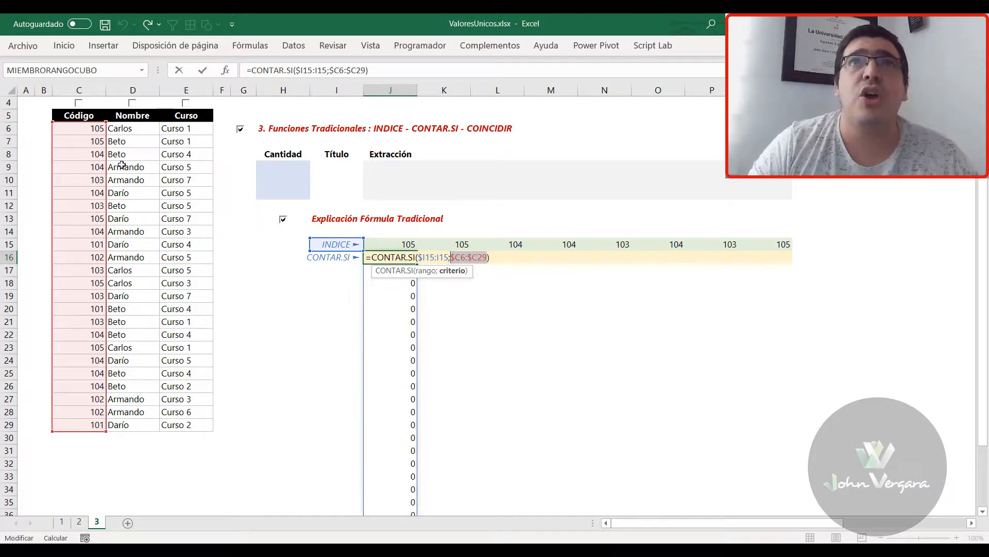
click(90, 130)
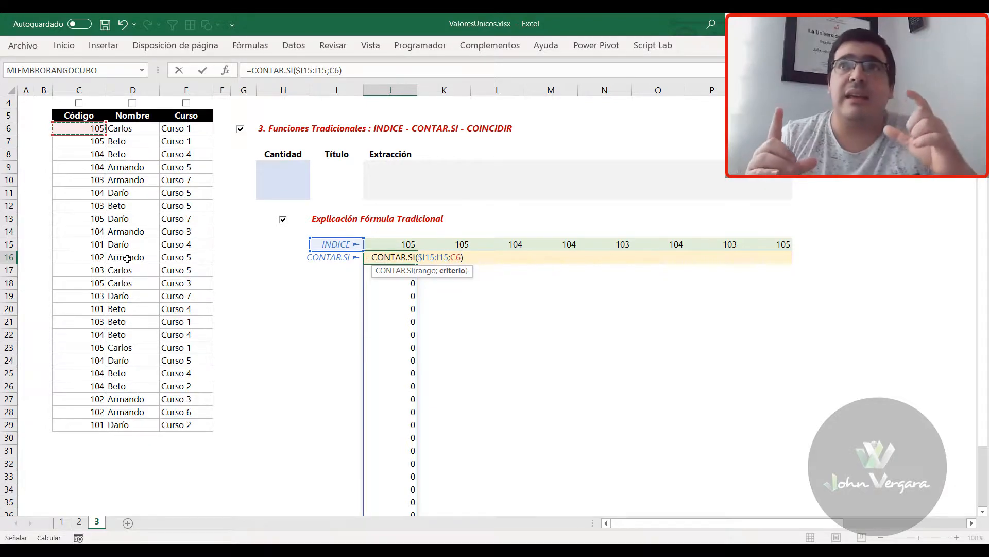
key(F4)
key(F4)
key(F4)
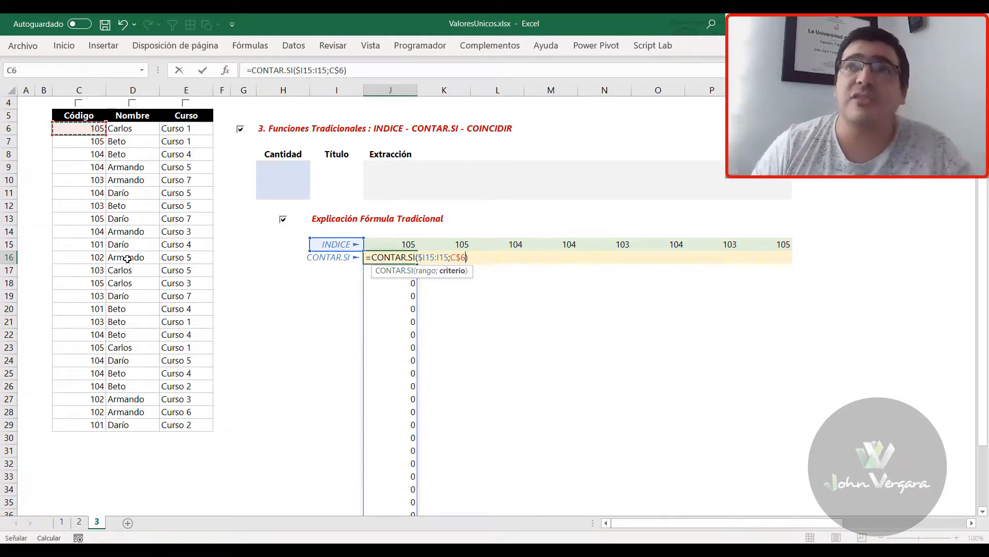
key(F4)
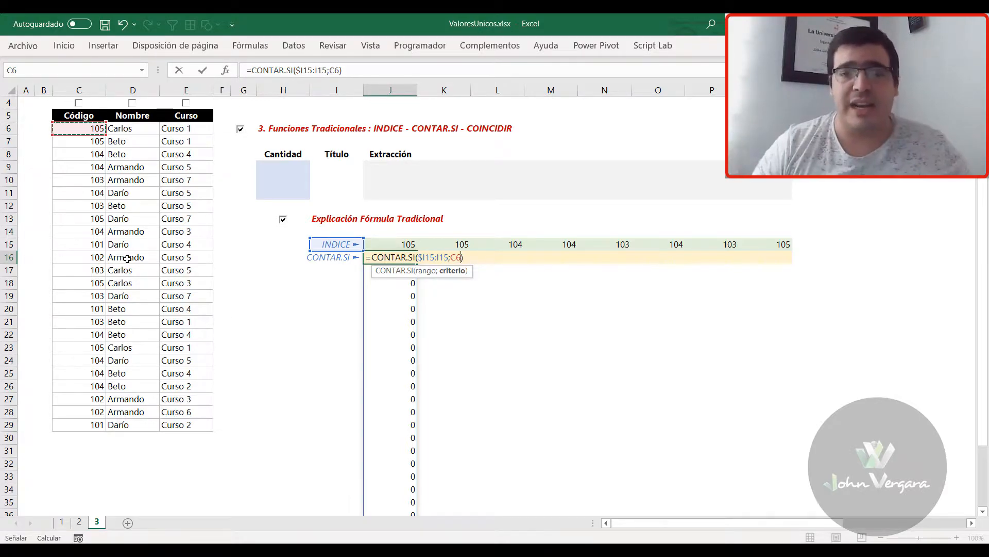
key(ctrl+Return)
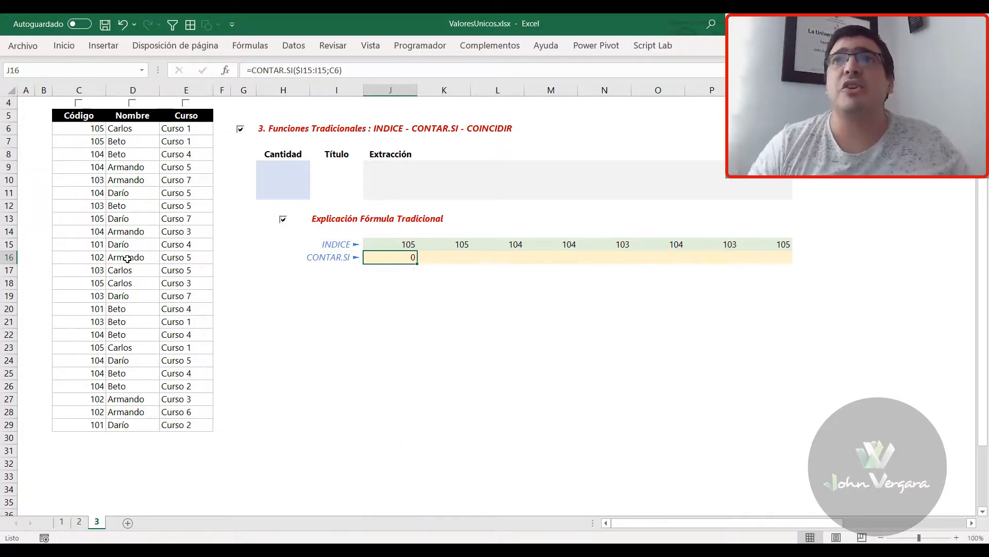
Replace the criterion in the J16 formula with the column-locked range $C6:$C29 and enter it
double_click(387, 266)
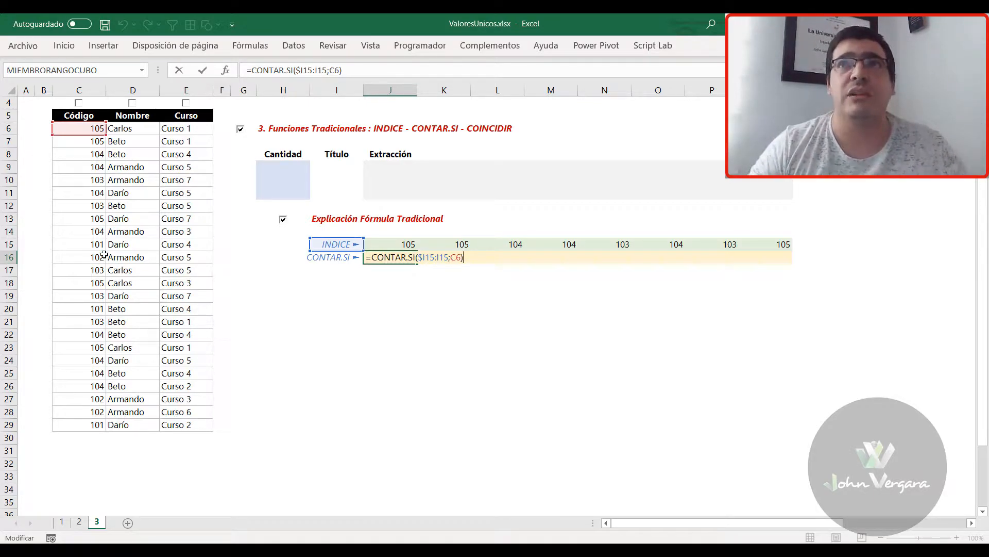
click(456, 257)
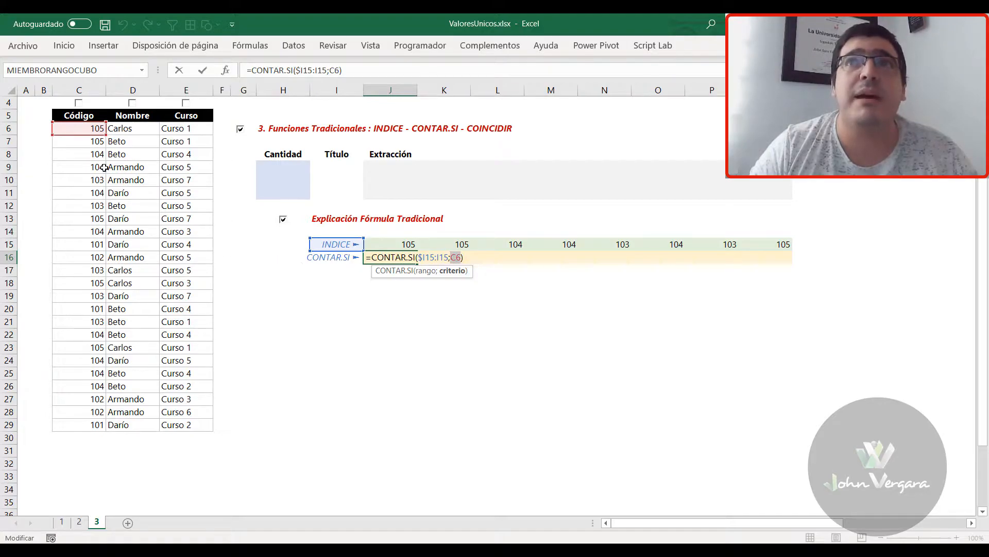
drag(77, 129, 73, 429)
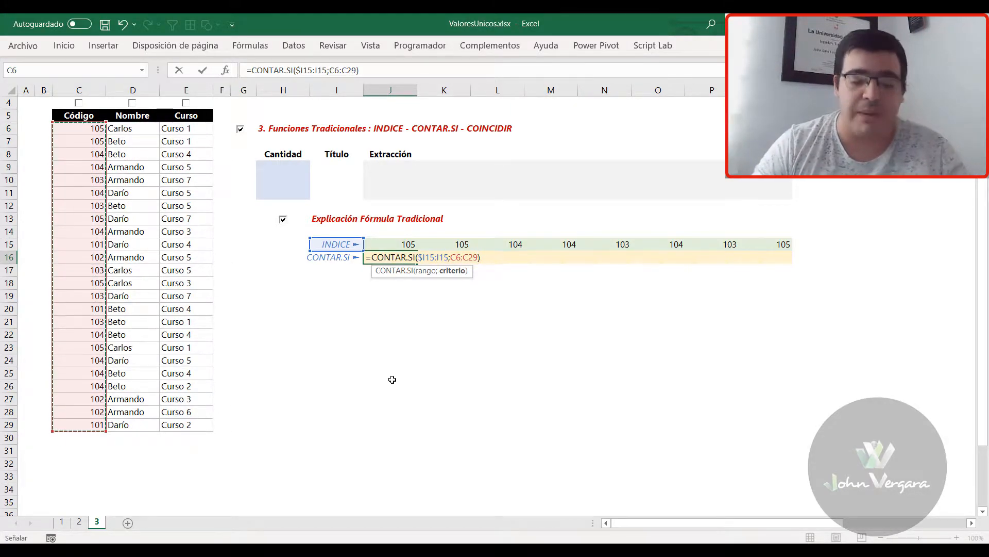
key(F4)
key(F4)
key(F4)
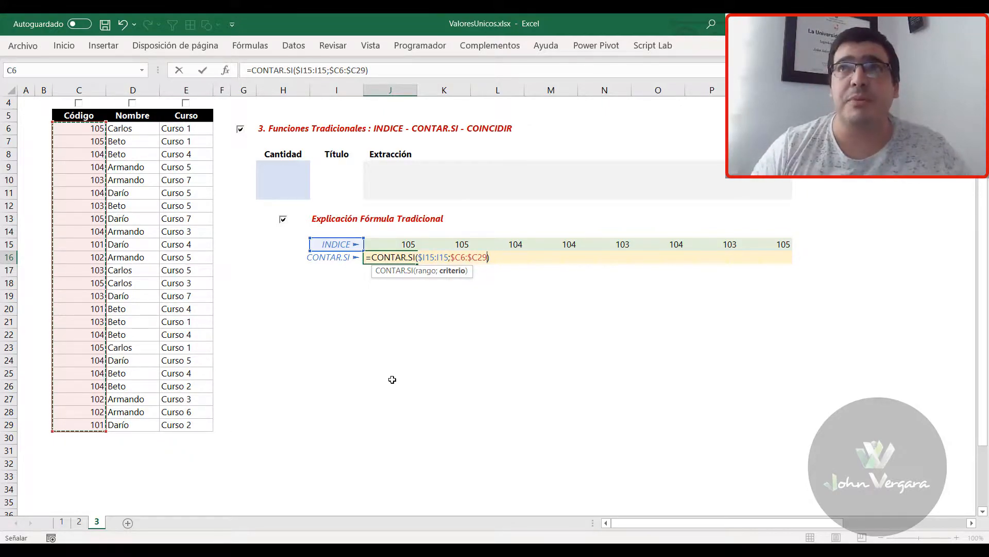
key(ctrl+Return)
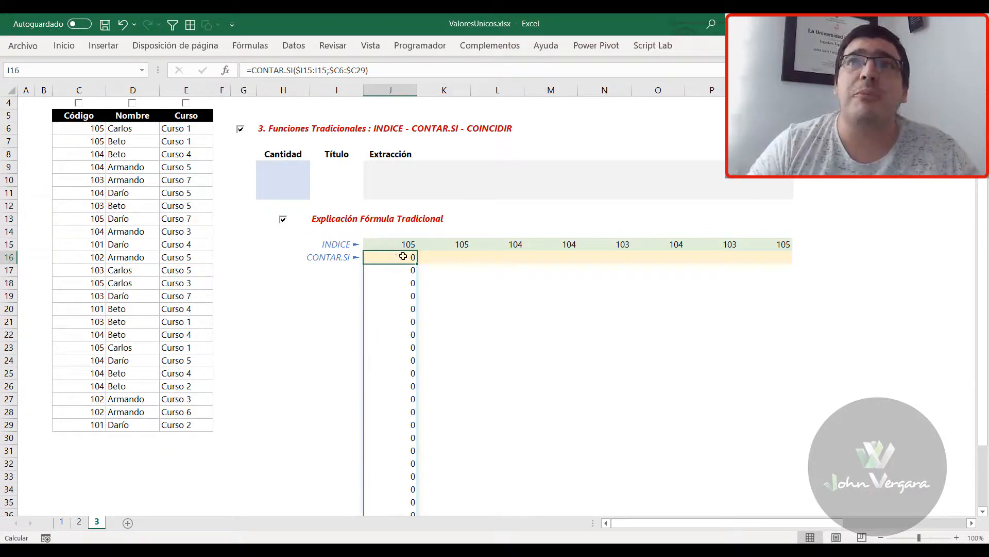
Compare the starting range cell I15 and the source codes in C6:C29 with the spilled CONTAR.SI counts below J16
scroll(395, 376, down, 3)
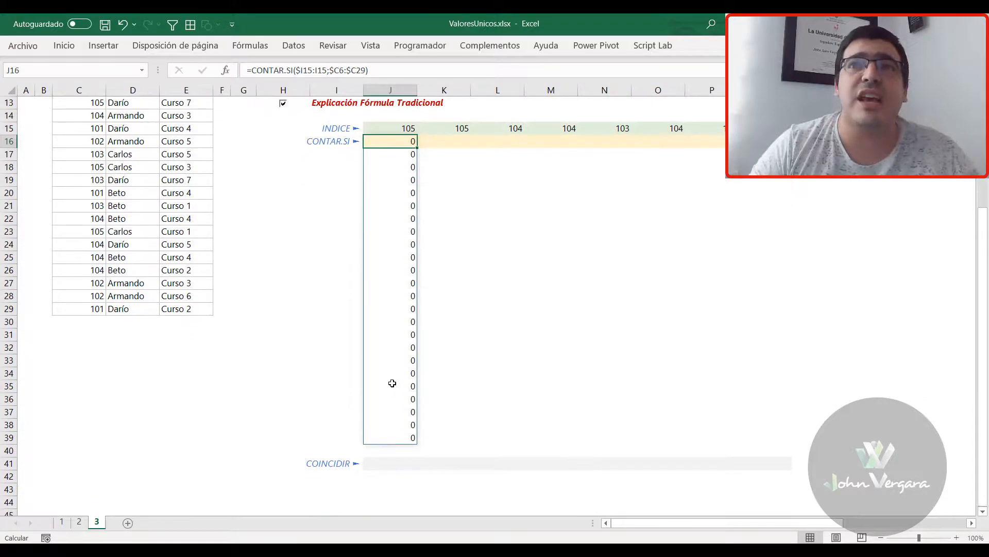
scroll(392, 383, up, 3)
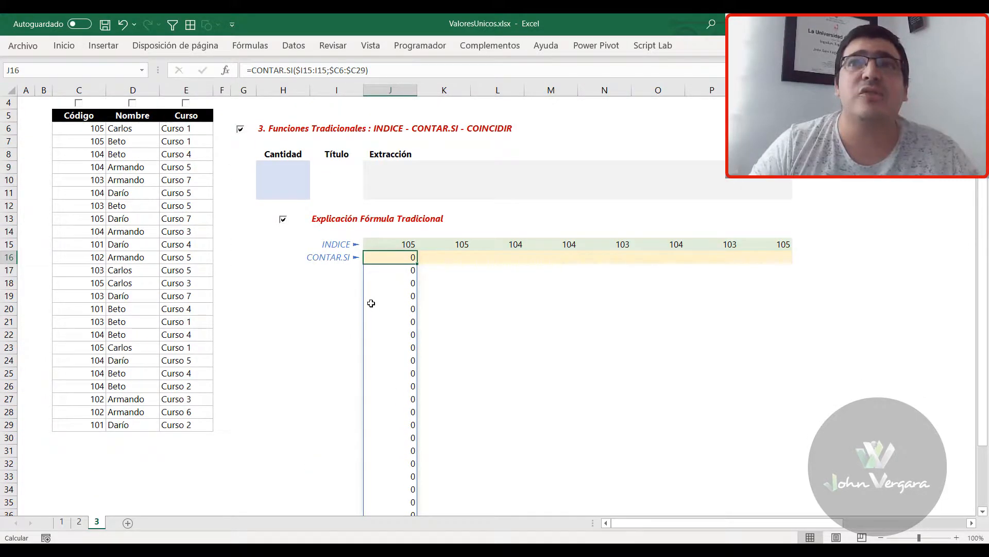
click(337, 246)
drag(77, 130, 73, 419)
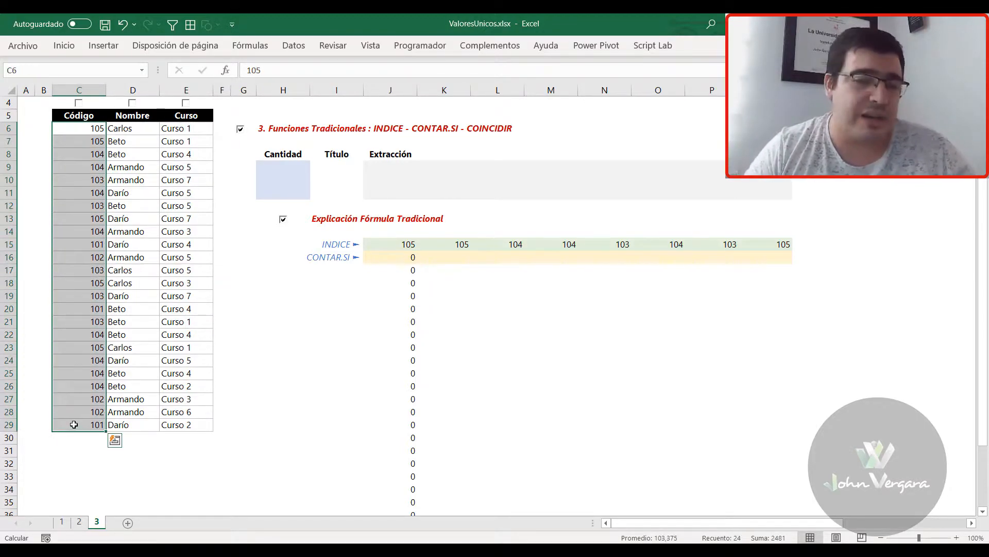
click(348, 248)
click(91, 133)
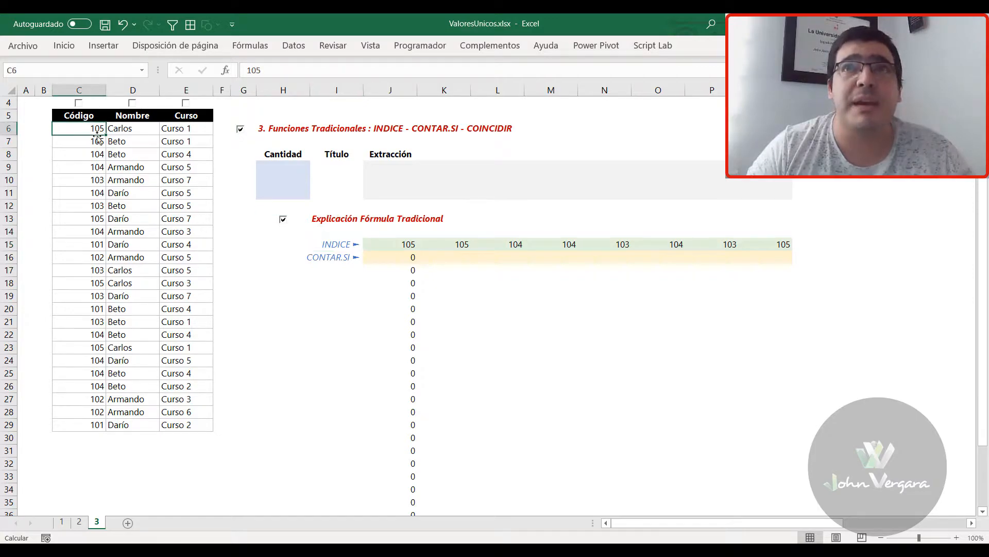
click(394, 256)
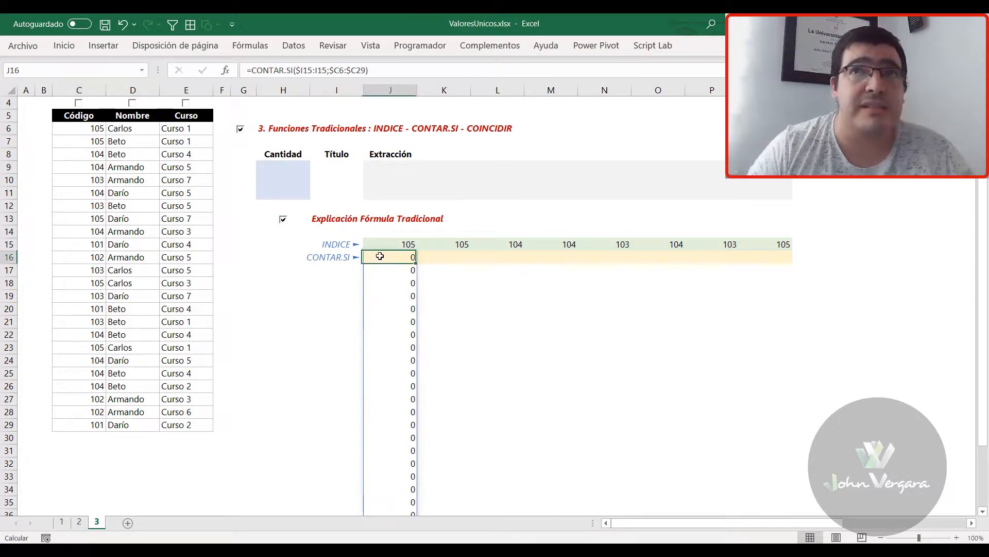
click(329, 244)
click(86, 143)
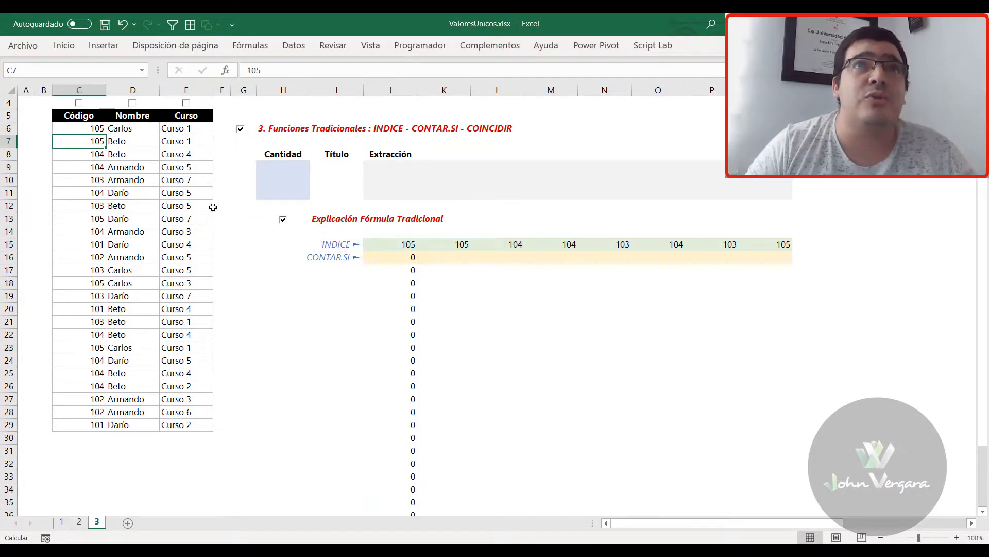
click(414, 270)
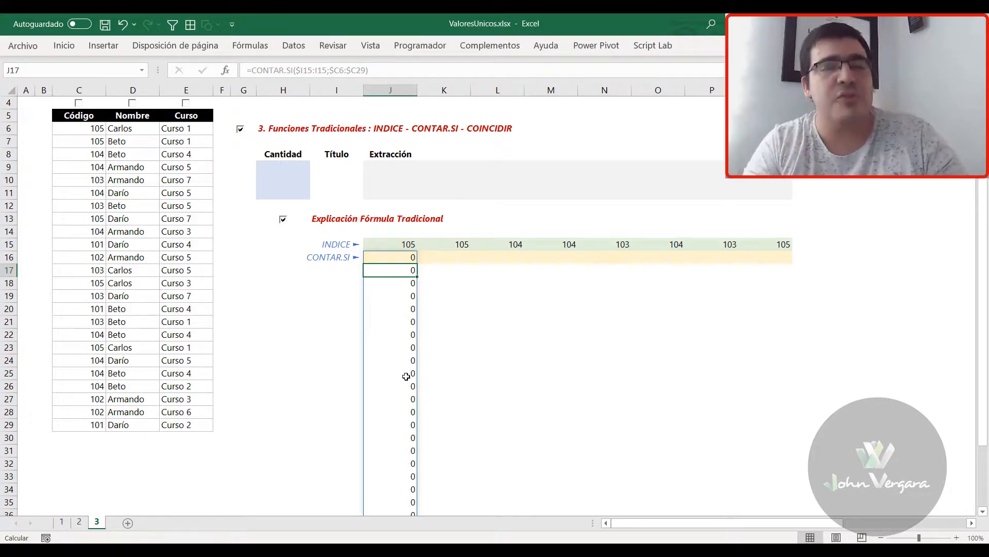
Fill the CONTAR.SI formula from J16 across to Q16
key(shift+Return)
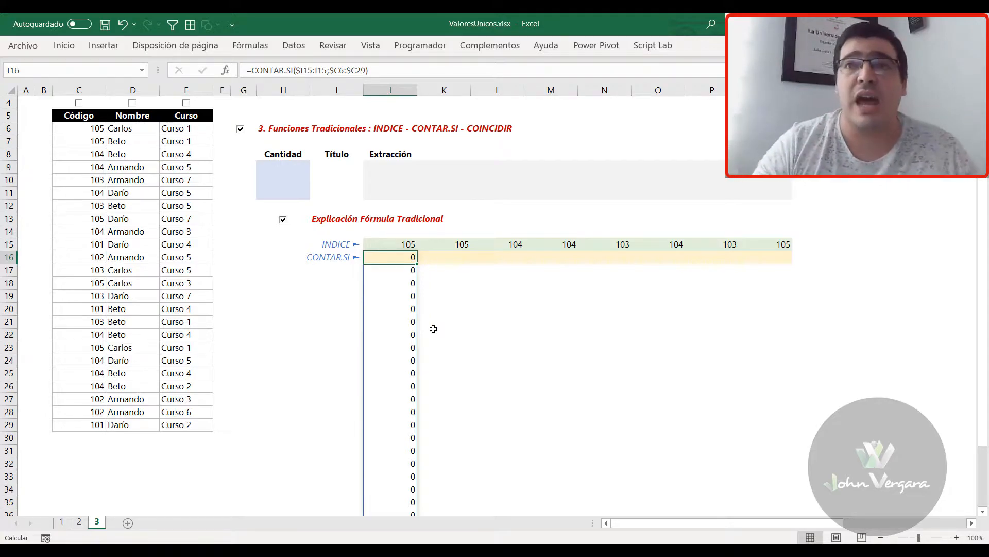
drag(417, 264, 786, 264)
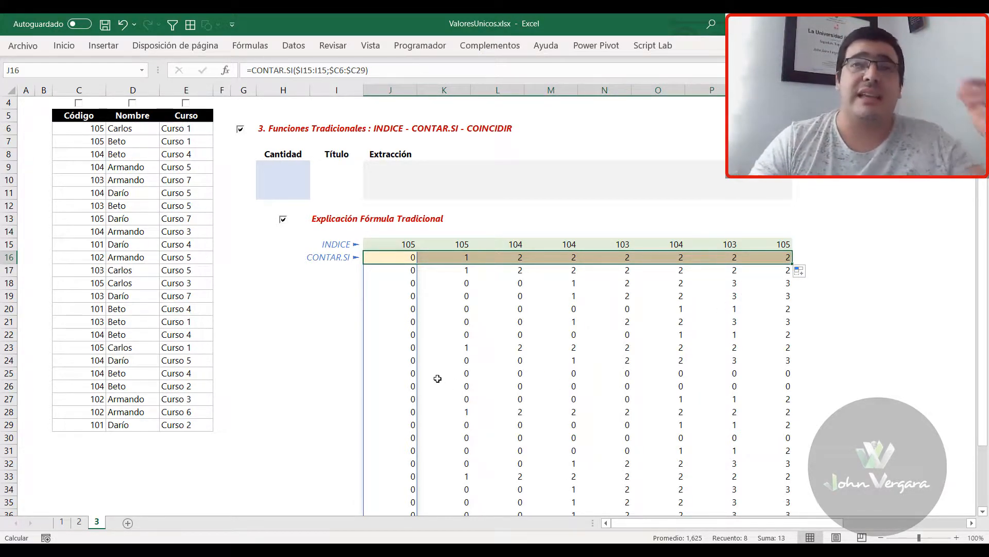
Inspect the copied formula in K16, highlighting its $I15:J15 range and its $C6:$C29 criterion
click(468, 256)
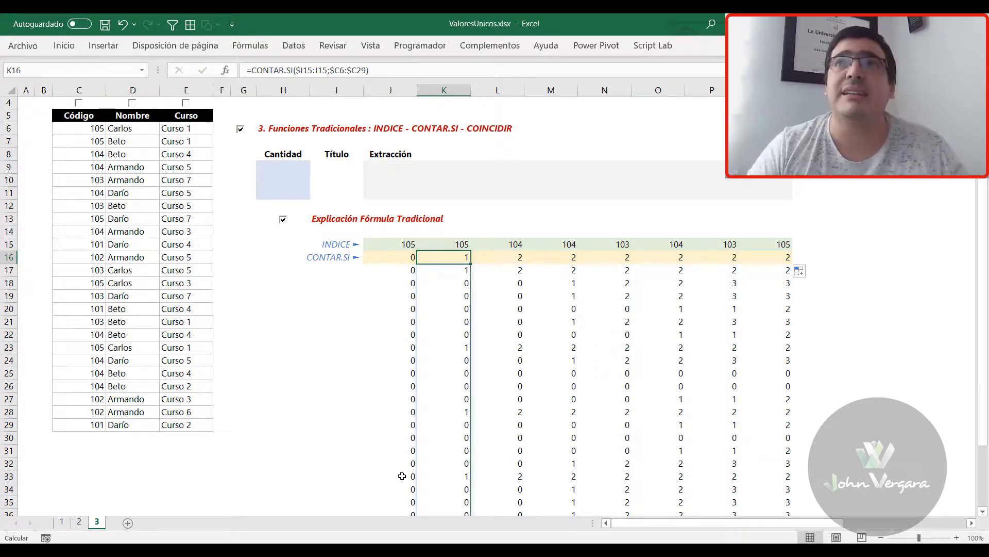
key(F2)
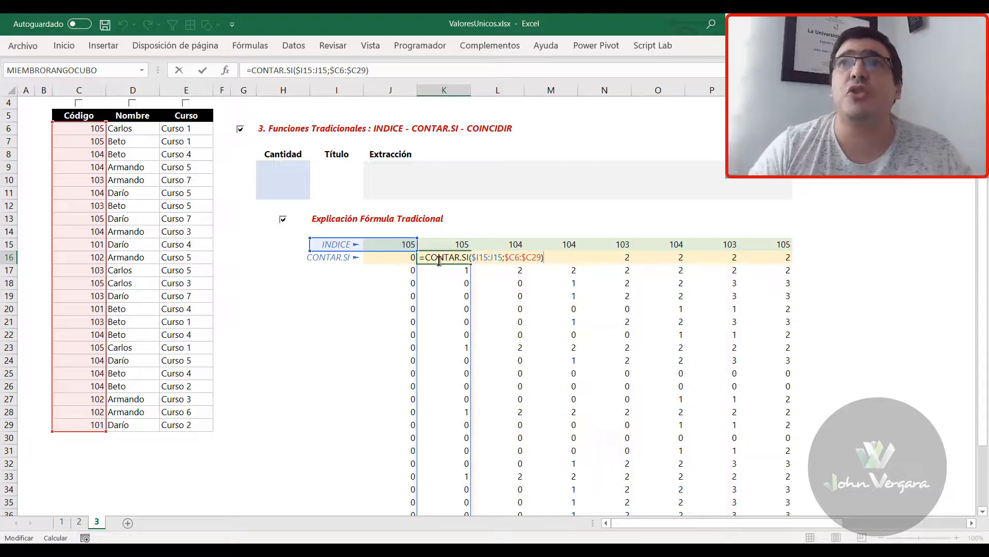
drag(500, 262, 472, 261)
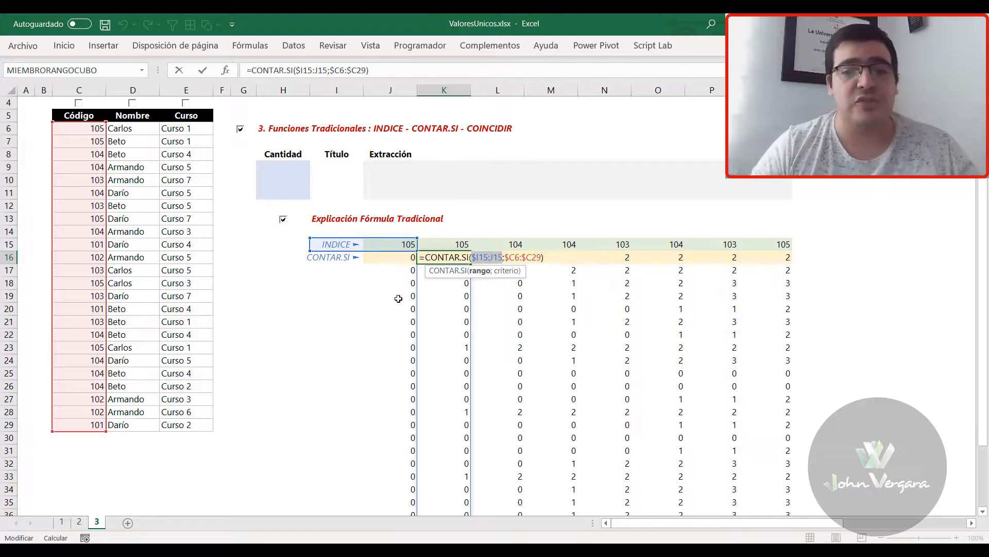
drag(506, 257, 543, 258)
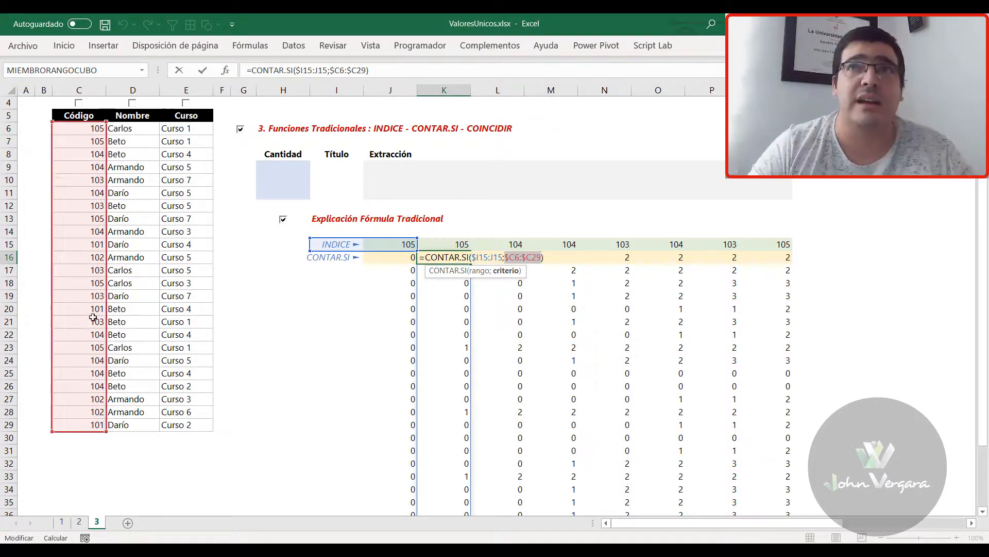
Review the K16 CONTAR.SI formula and compare its K18 count with code cell C8 and the range I15:J15
key(ctrl+Return)
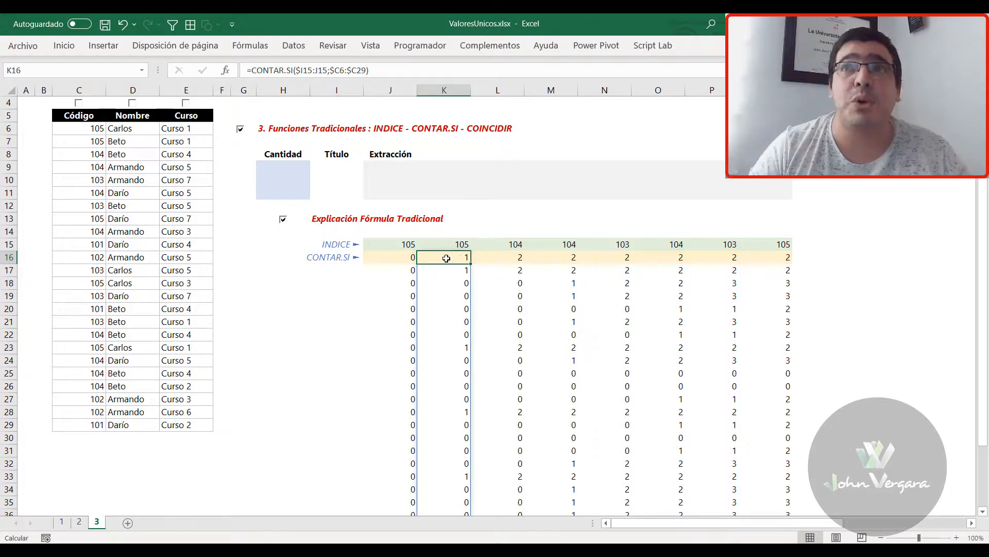
key(F2)
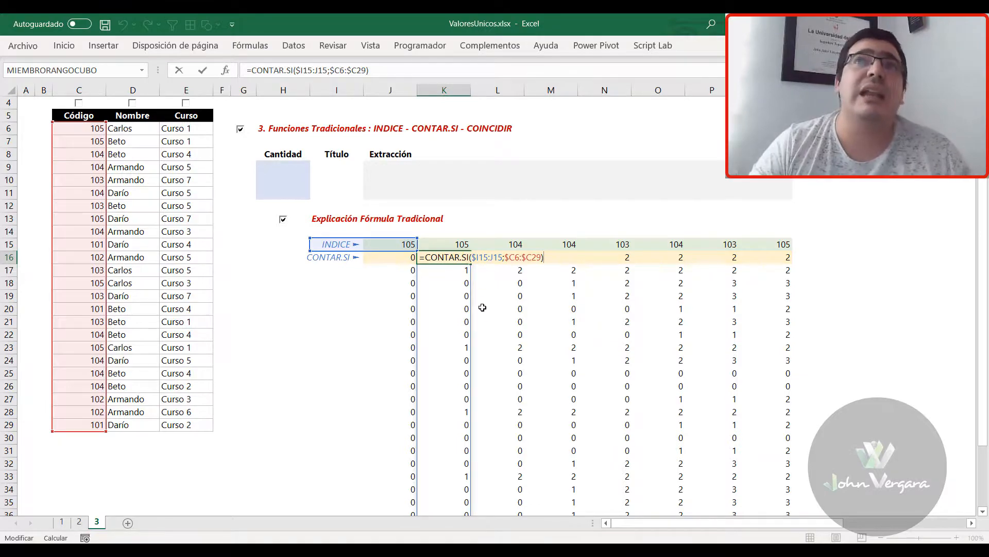
key(Return)
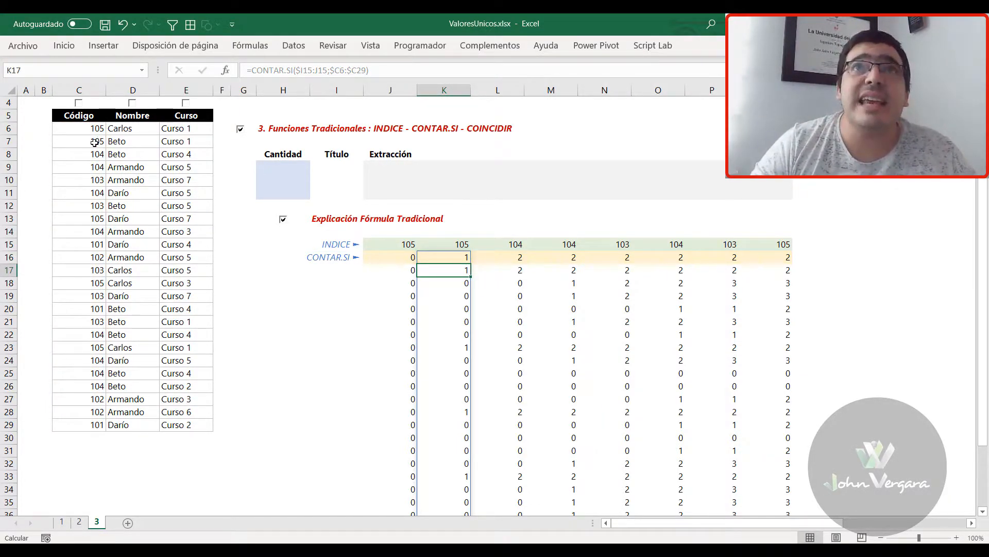
click(464, 284)
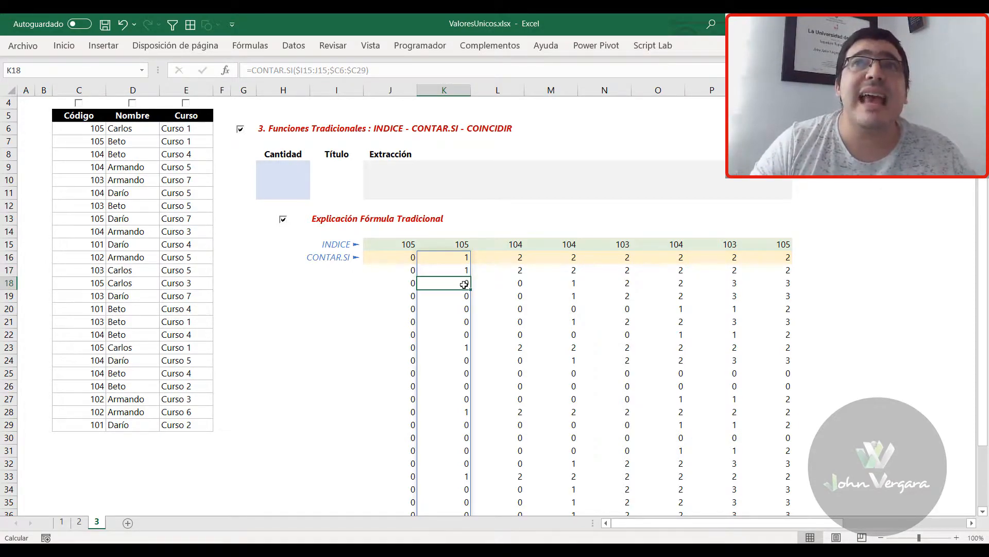
click(82, 155)
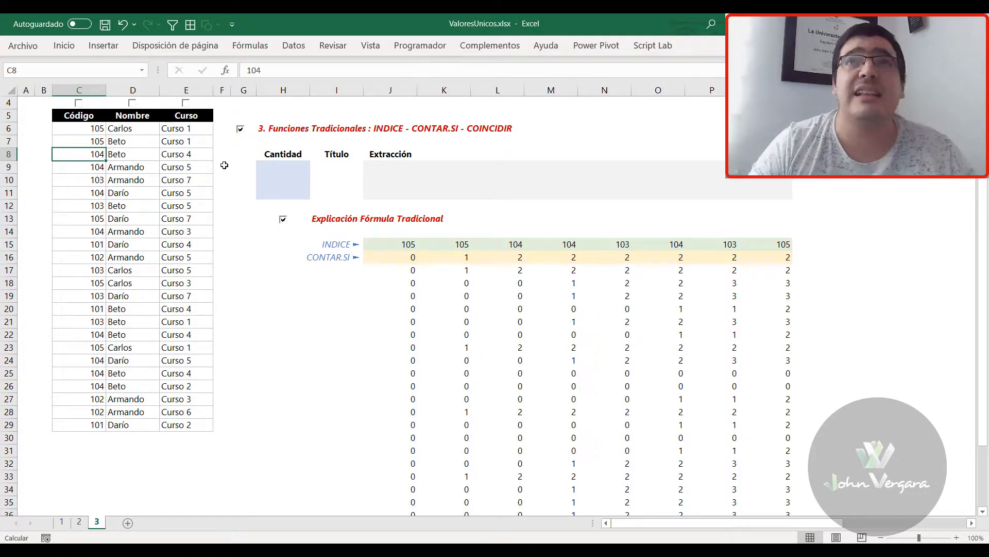
drag(326, 245, 391, 245)
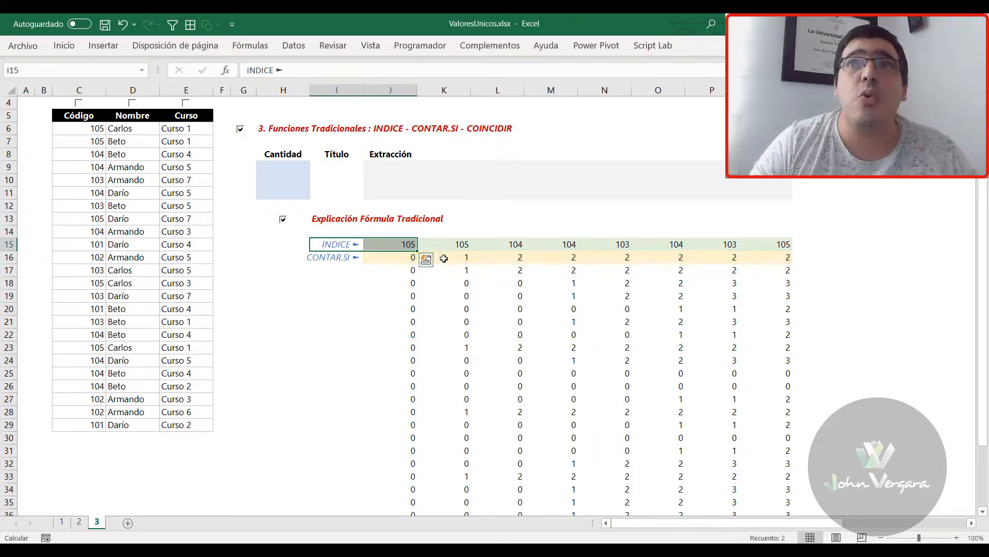
click(464, 282)
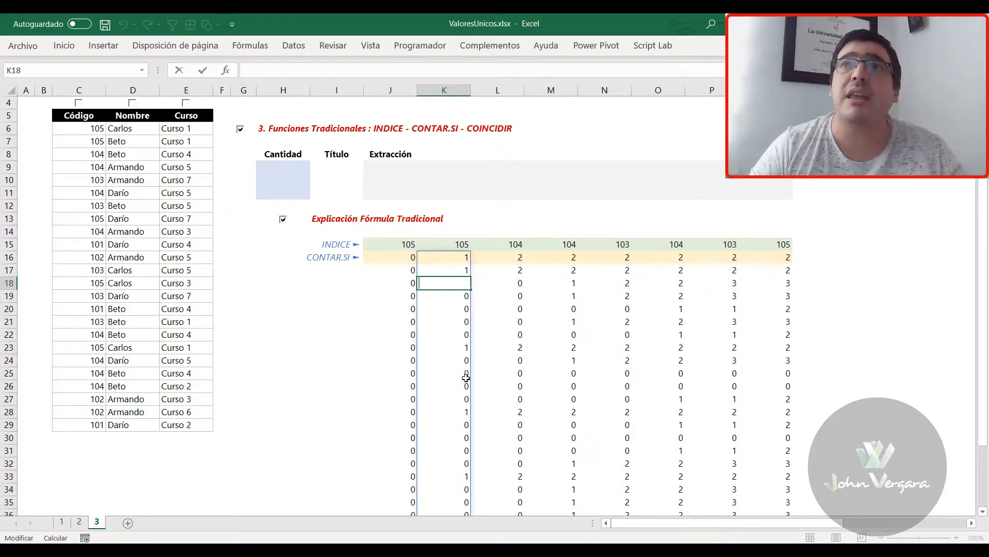
Recheck which ranges the K16 formula references, and return to the spilled count in K18
click(448, 257)
key(F2)
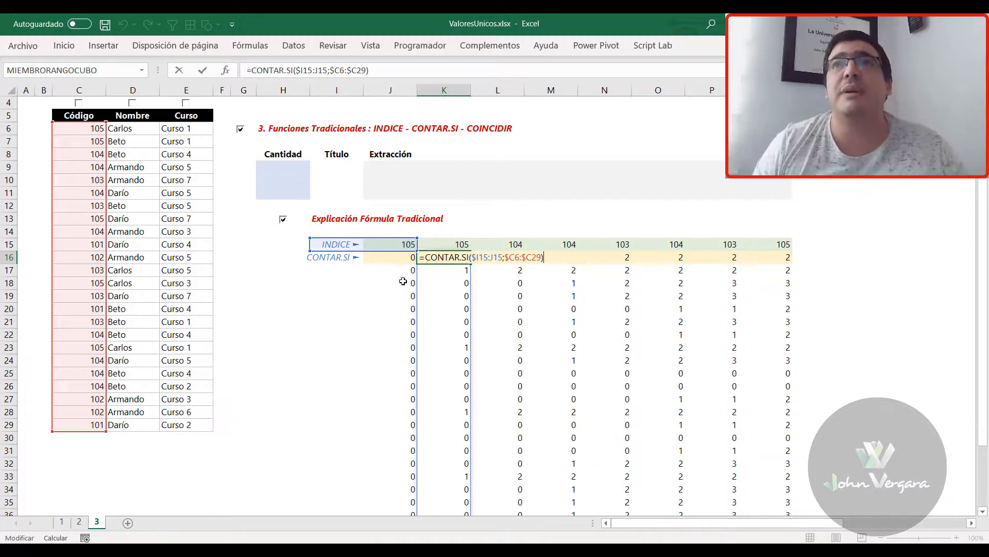
key(Return)
key(Down)
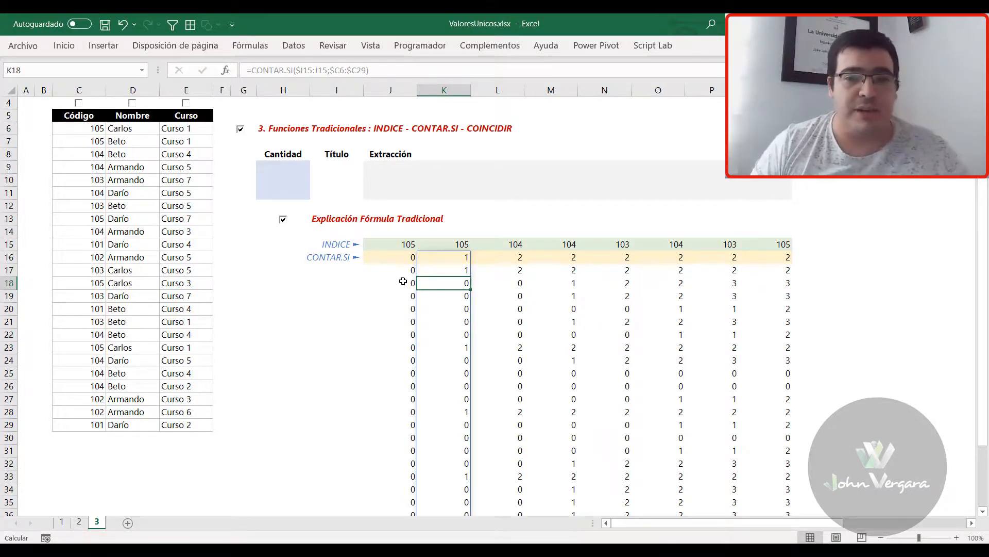
Inspect the L16 formula's expanded range $I15:K15 and look over the counts spilled below it
key(Up)
key(Up)
key(Right)
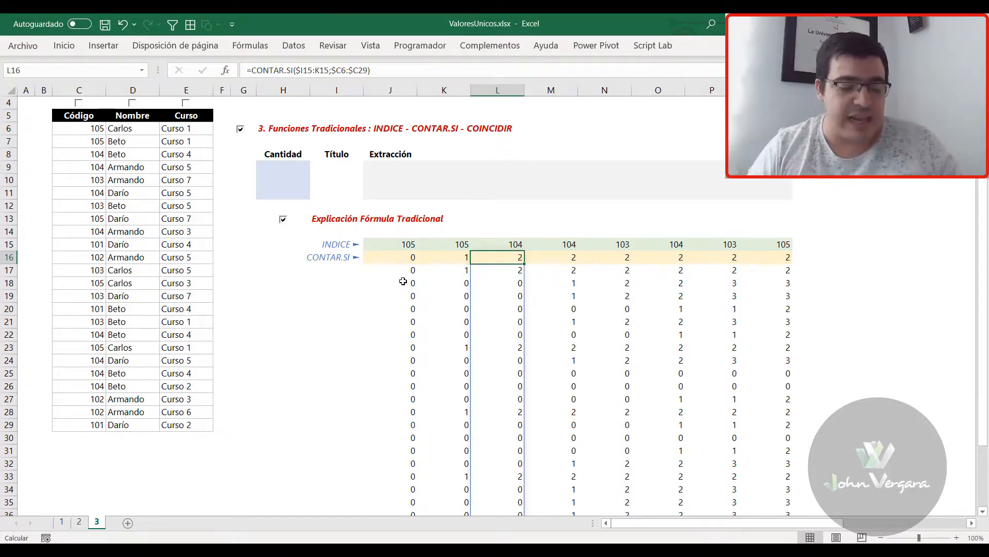
double_click(485, 257)
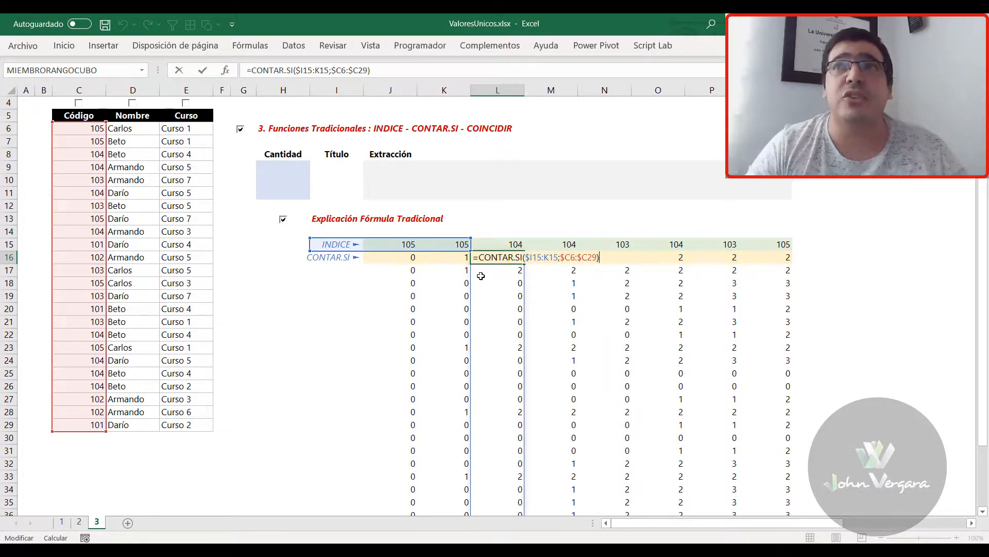
key(Escape)
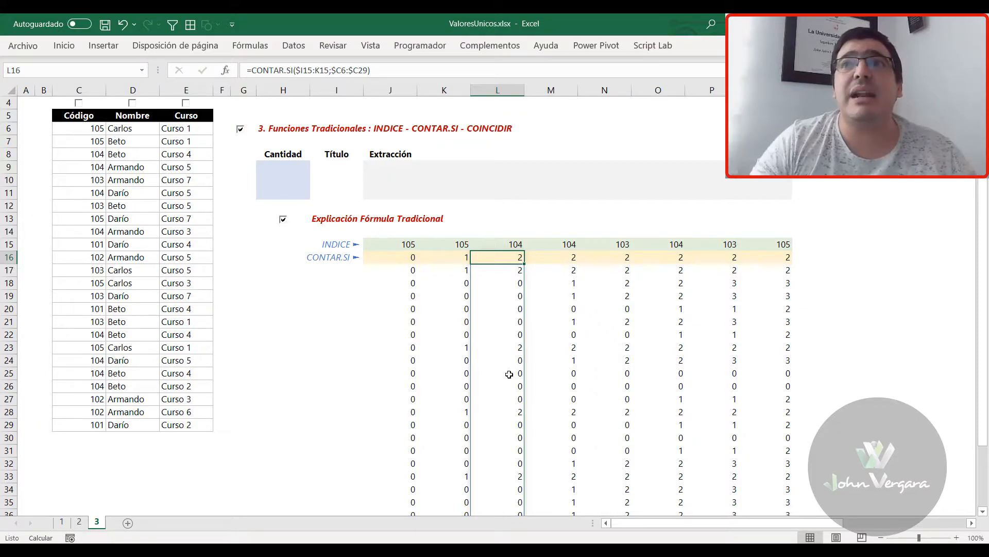
scroll(506, 378, down, 3)
scroll(503, 392, up, 2)
scroll(156, 189, up, 1)
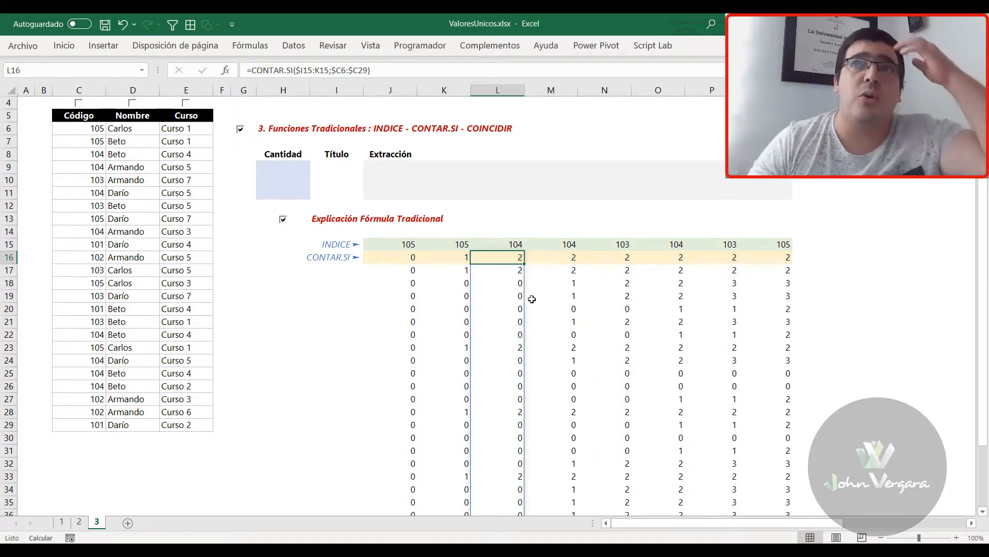
Inspect the M16 formula's expanded range $I15:L15 and its spilled counts
click(551, 260)
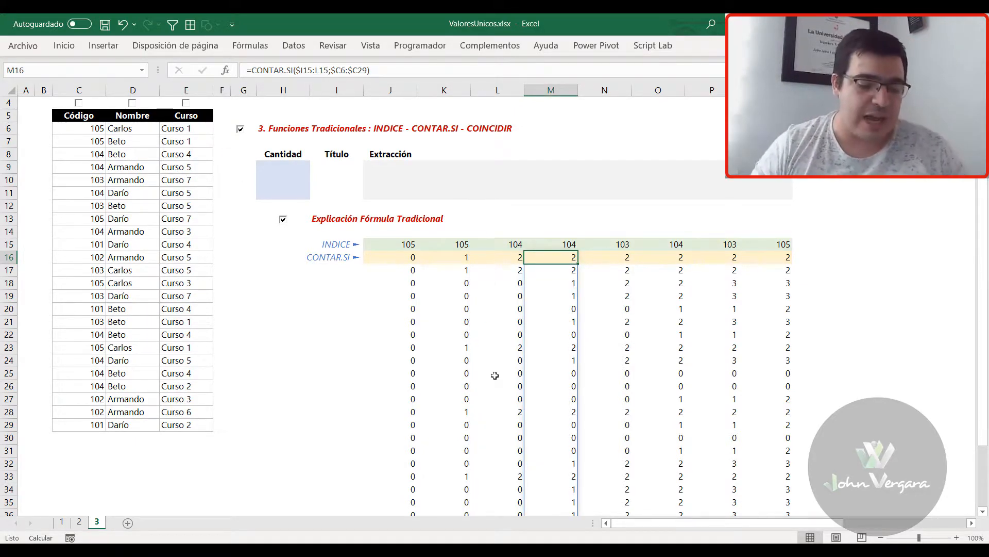
key(F2)
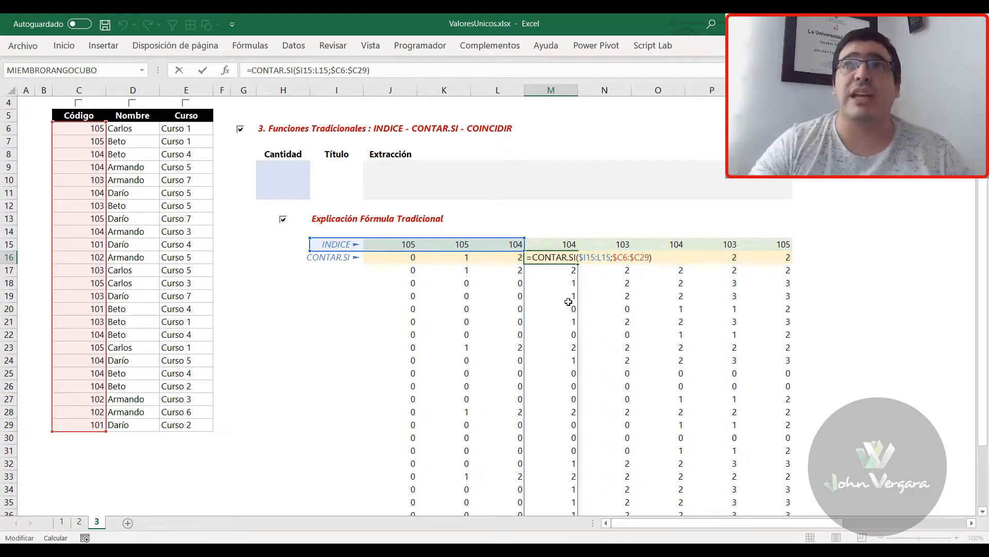
key(Return)
key(Return)
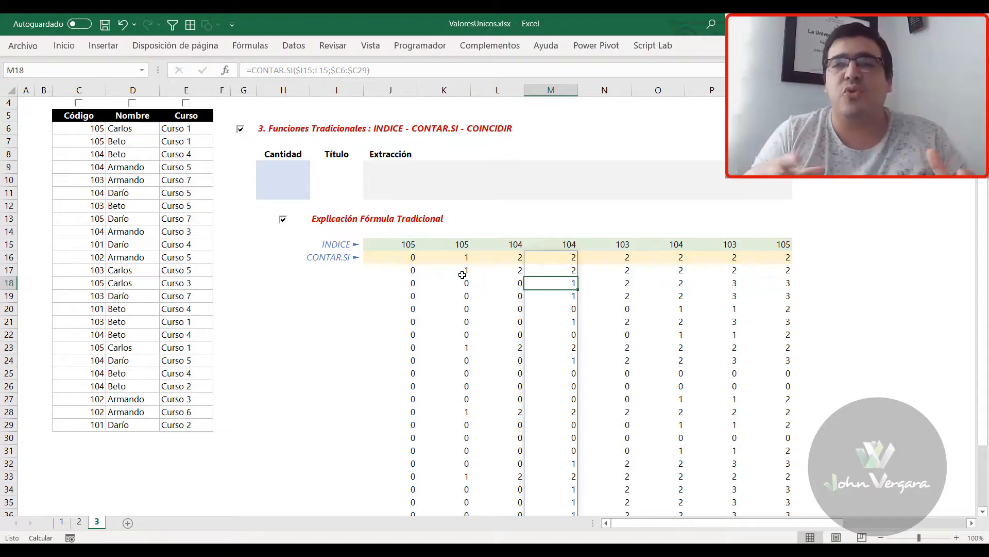
Locate the first COINCIDIR cell, J41, and review the range and criterion of the CONTAR.SI formula in J16
scroll(430, 361, down, 3)
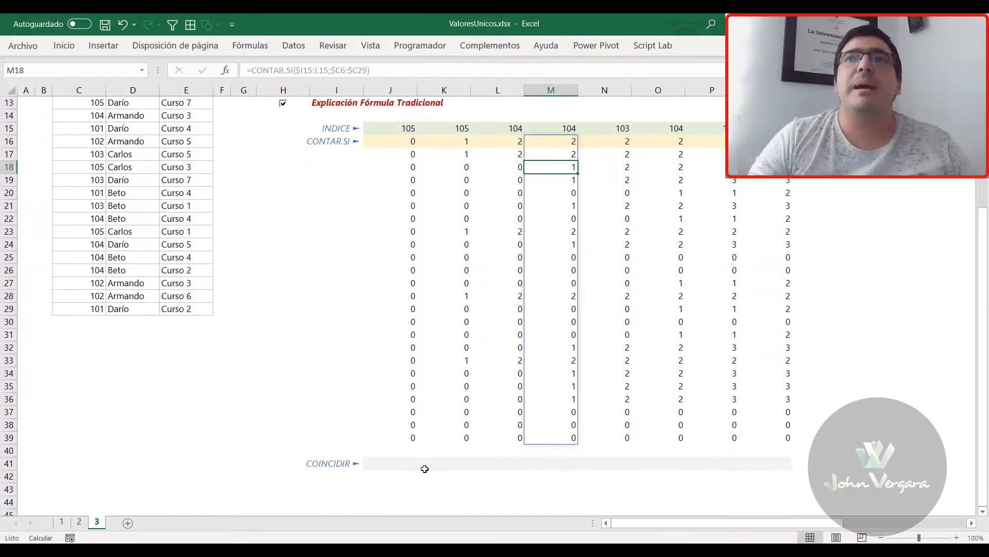
click(396, 466)
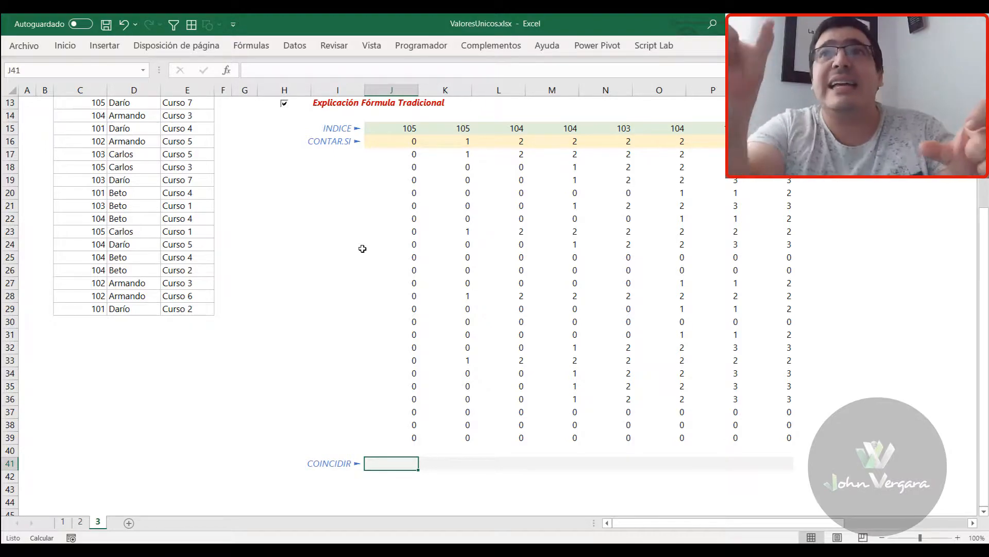
scroll(370, 236, up, 2)
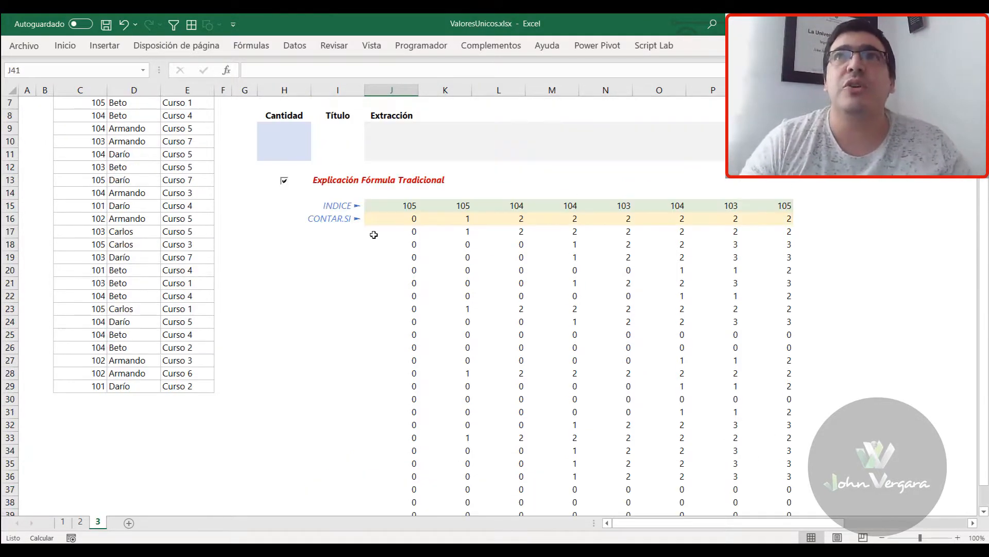
scroll(415, 268, up, 2)
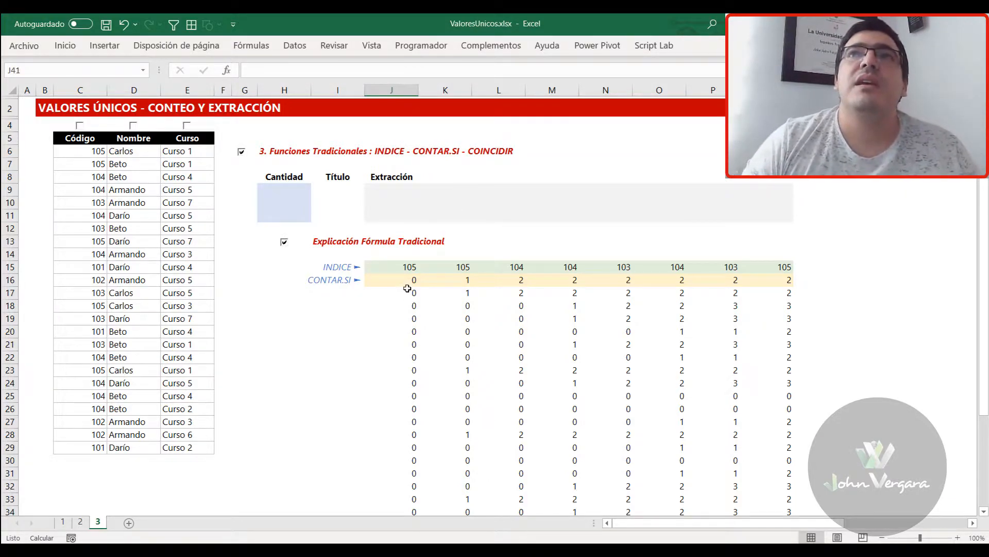
click(408, 279)
key(F2)
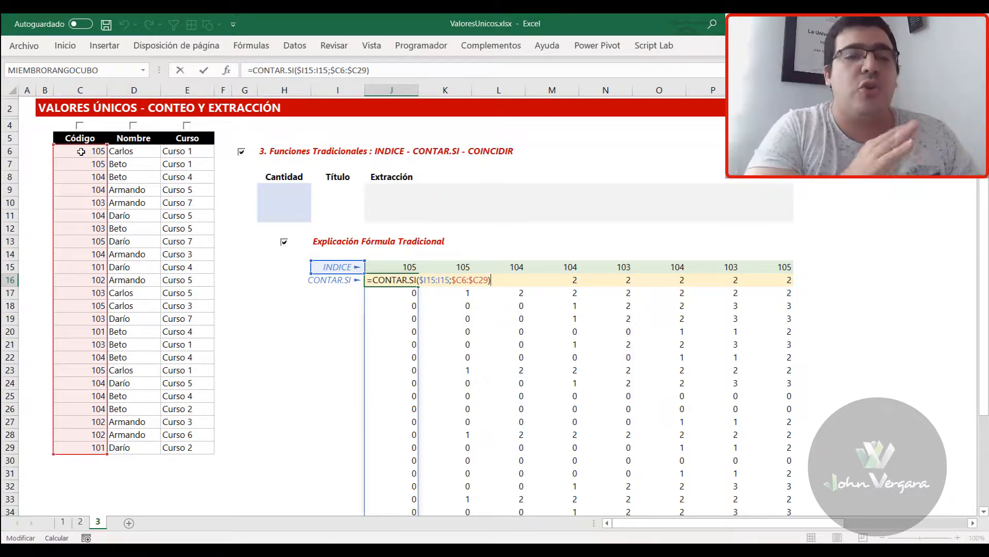
key(ctrl+Return)
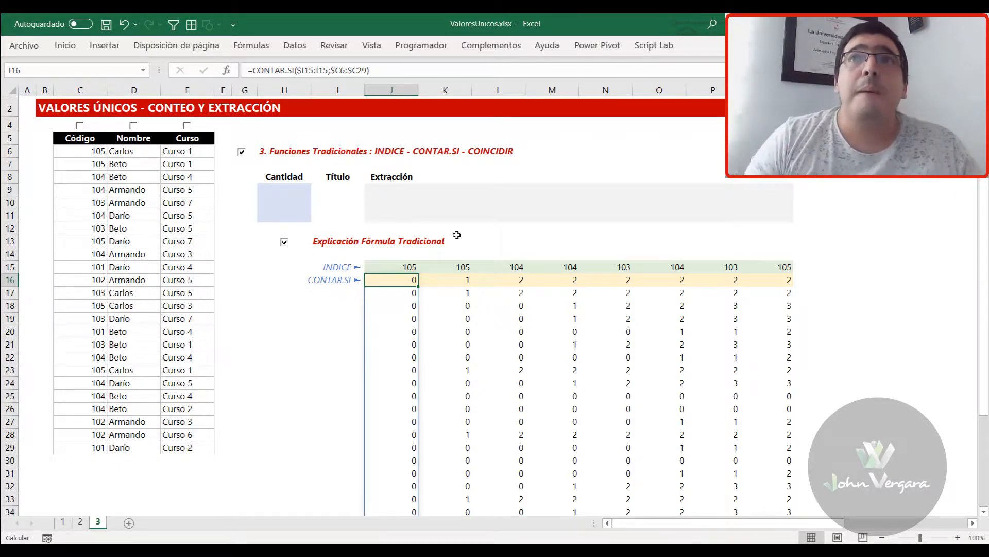
Compare the counts in K16 and K18 with the source codes in C7 and C8 and the INDICE value in J15
click(467, 279)
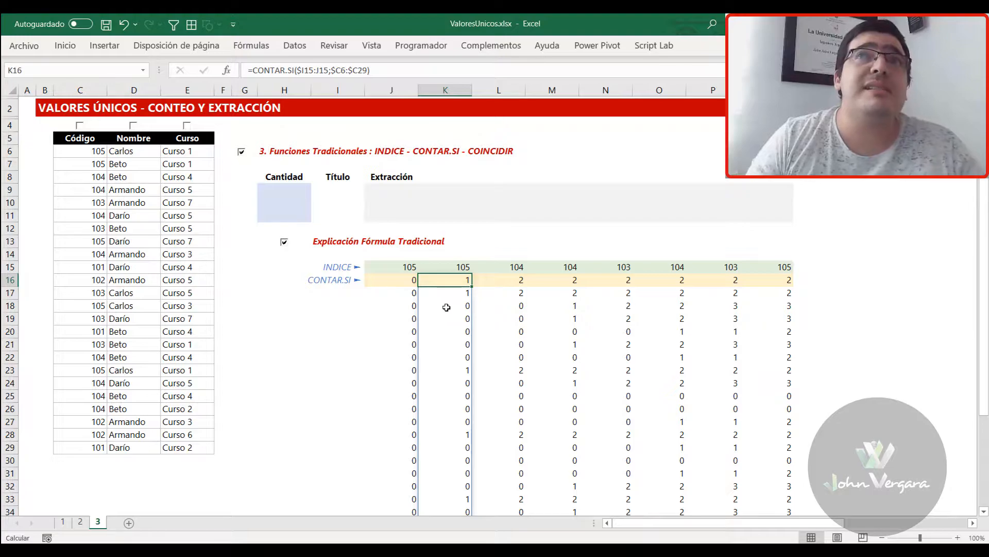
click(464, 306)
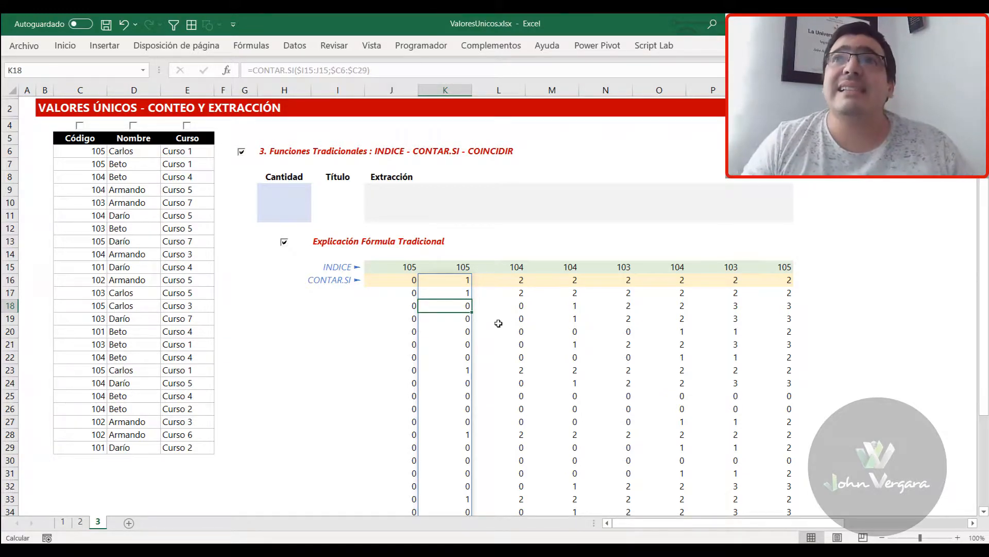
click(450, 281)
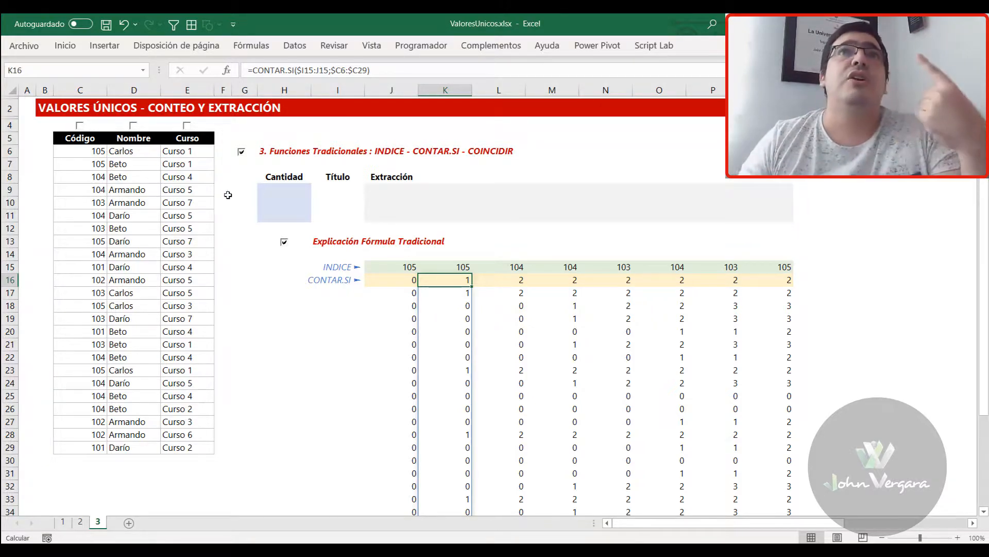
click(72, 164)
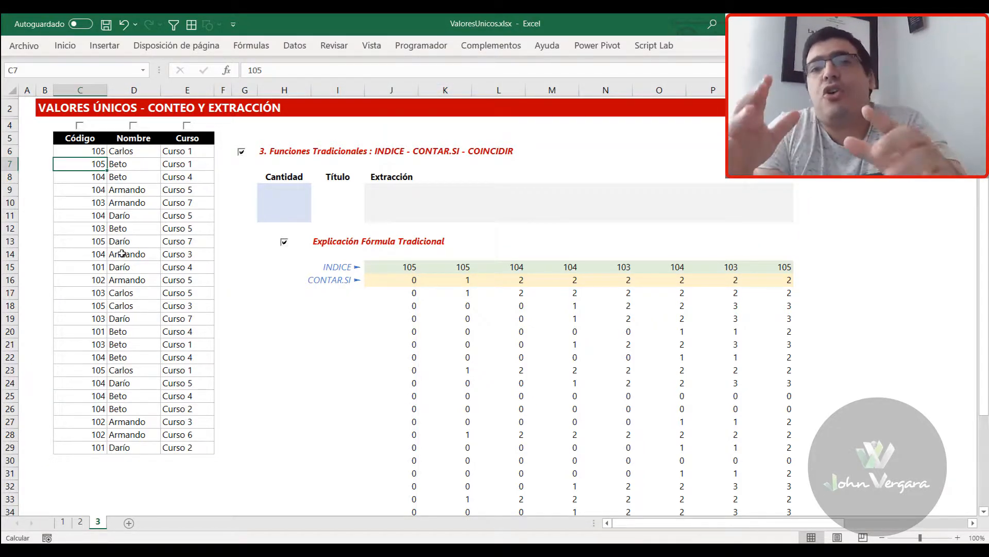
click(386, 269)
click(465, 307)
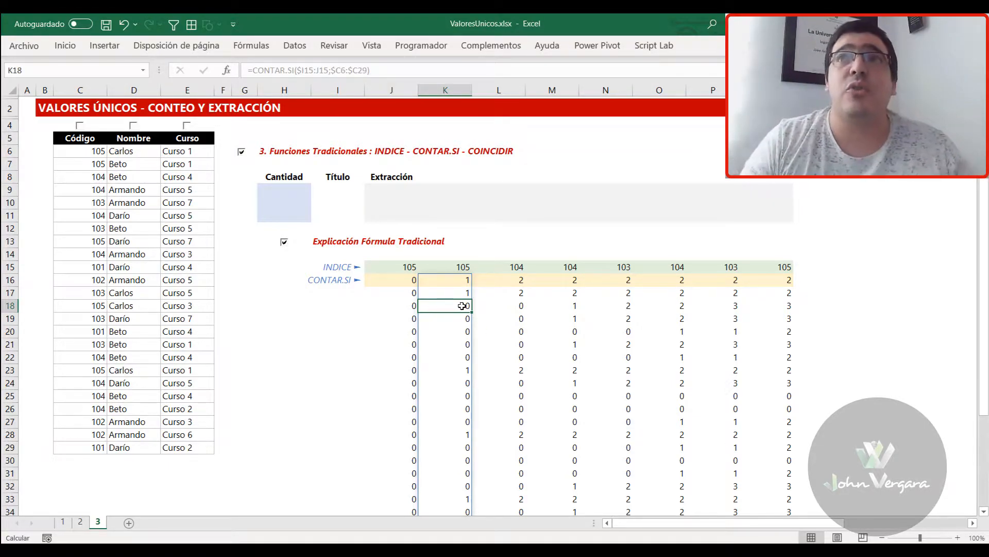
click(79, 178)
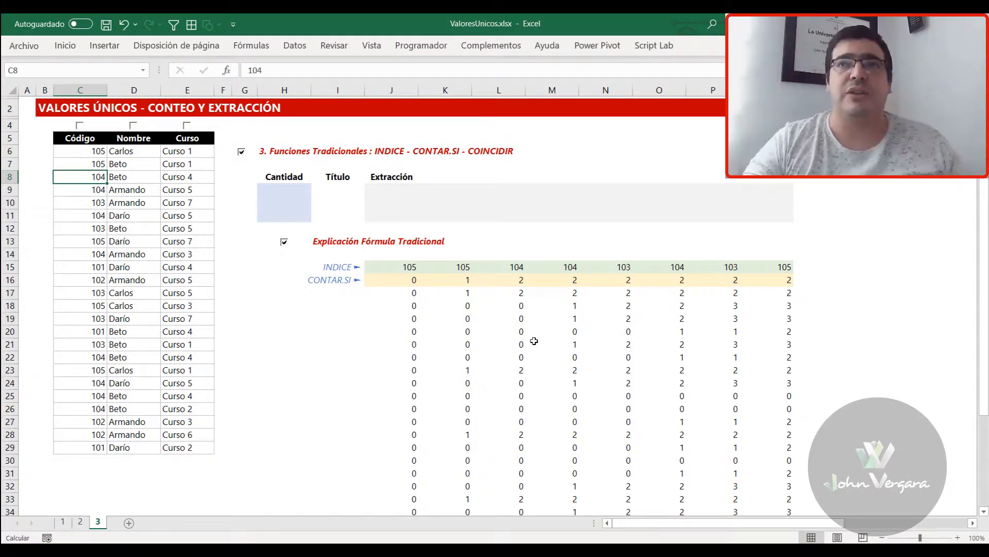
Enter =COINCIDIR(;J16#;) in J41, leaving the lookup value and match type arguments empty
scroll(484, 333, down, 4)
click(411, 464)
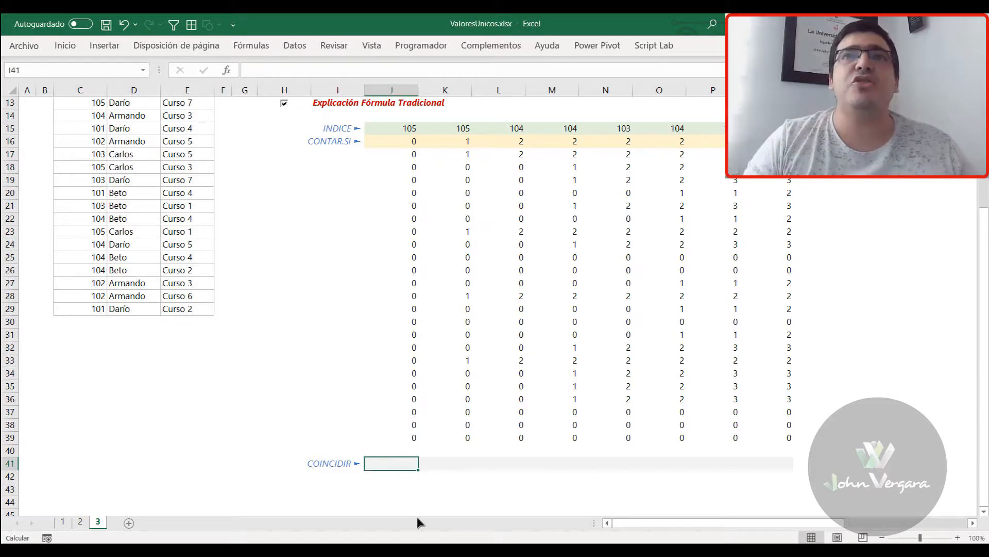
text(=COINCIDIR()
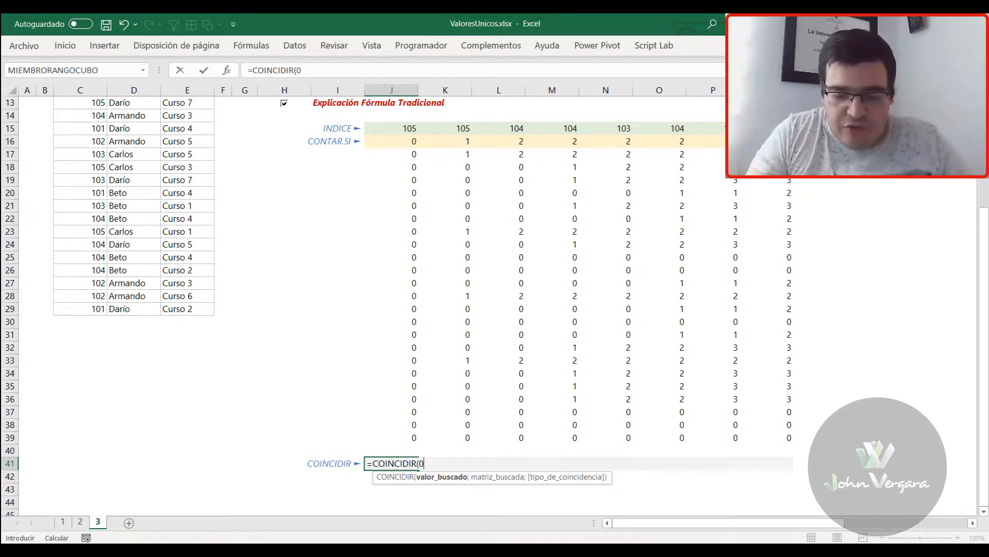
text(;)
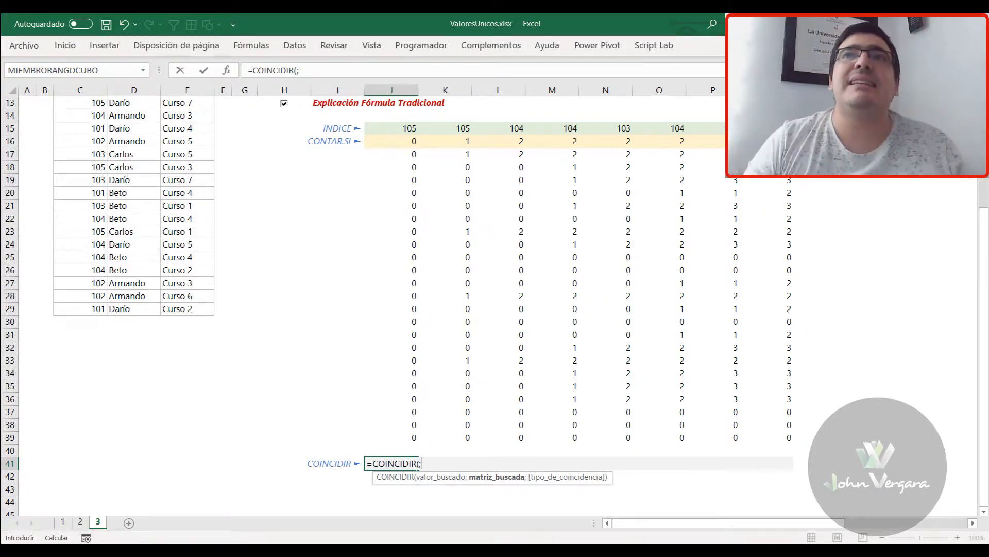
drag(405, 144, 391, 439)
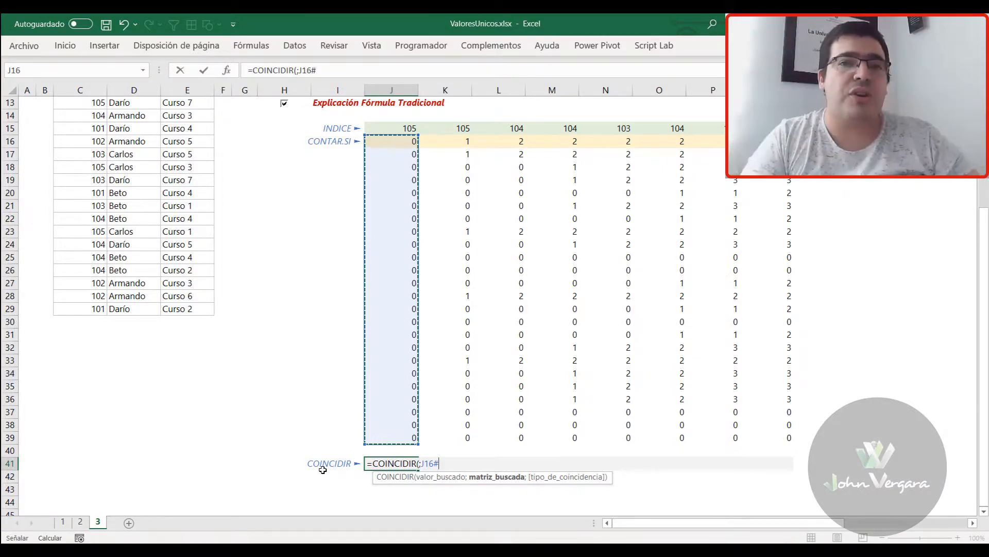
text(;)
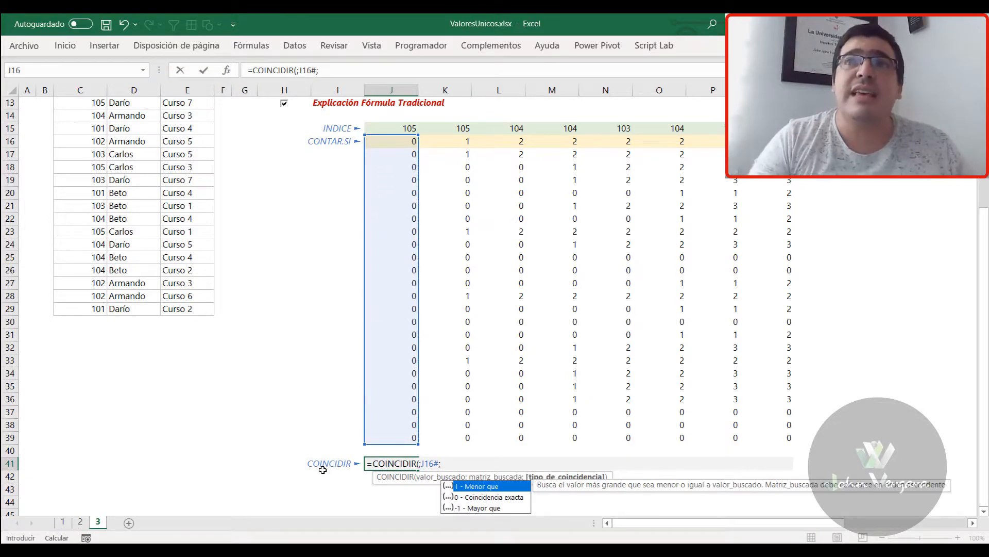
text(0)
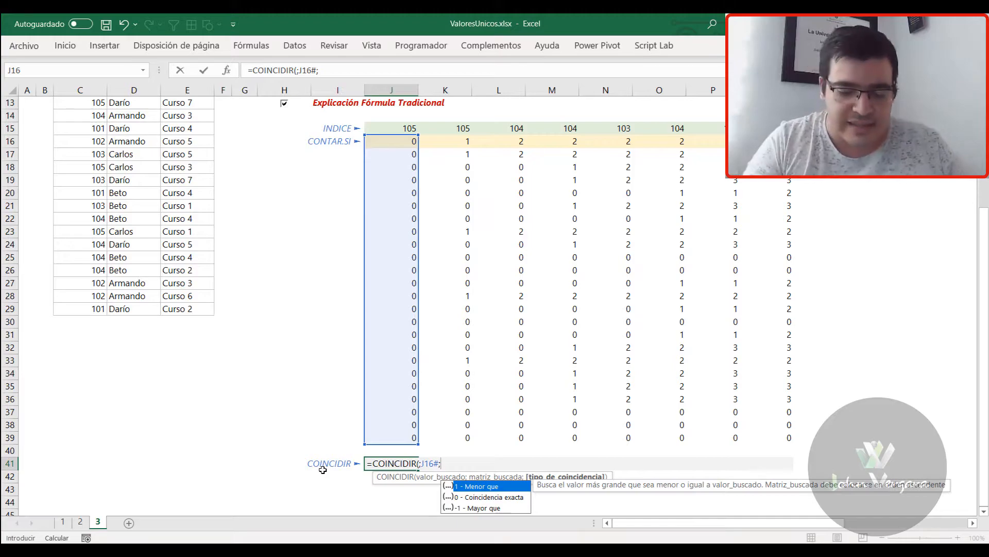
text())
key(ctrl+Return)
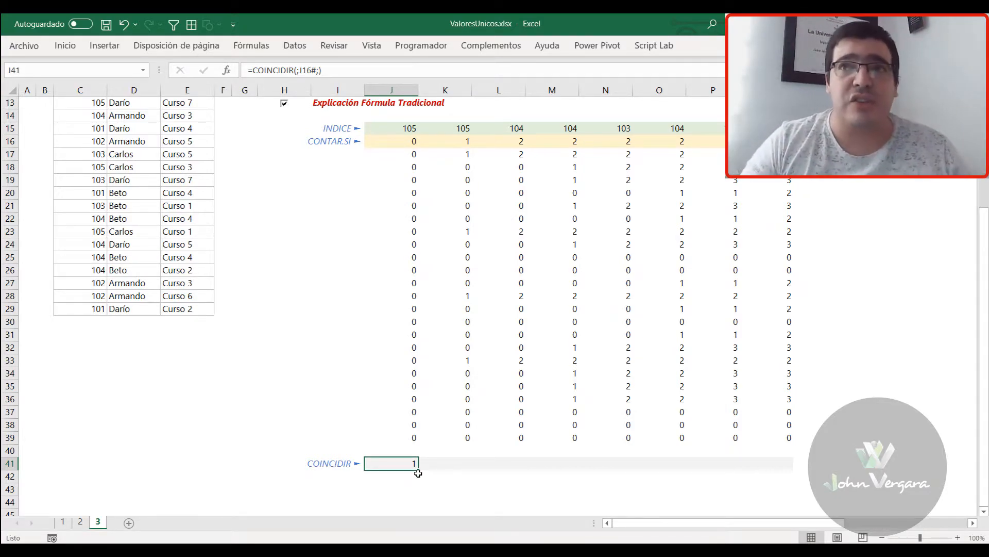
Fill the COINCIDIR formula from J41 across to M41 one cell at a time, checking the reference in each copy
drag(417, 470, 467, 470)
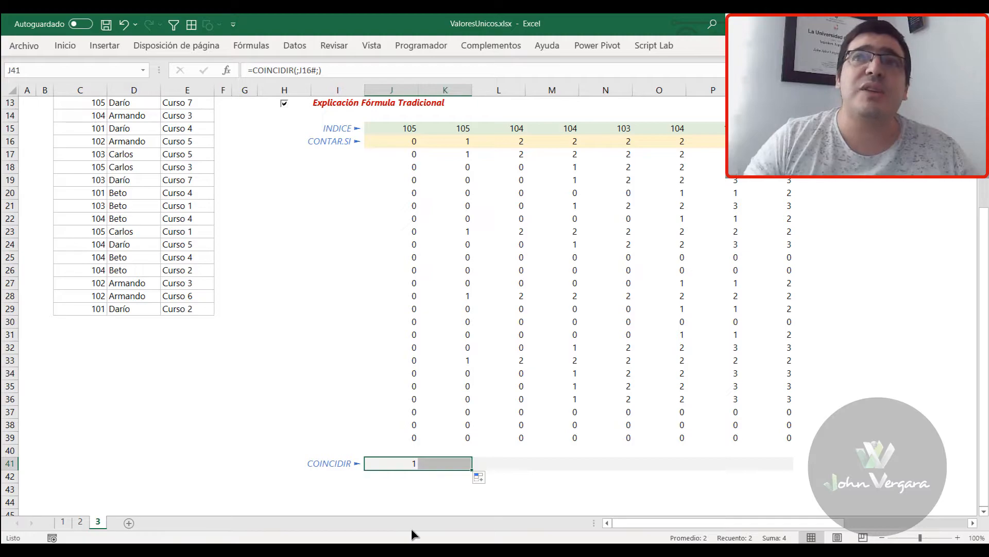
click(409, 461)
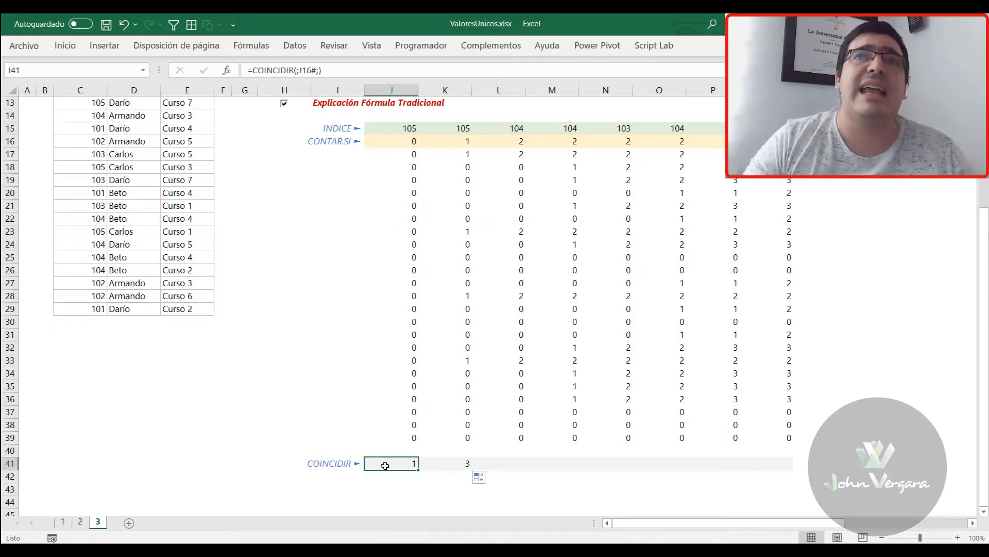
click(464, 466)
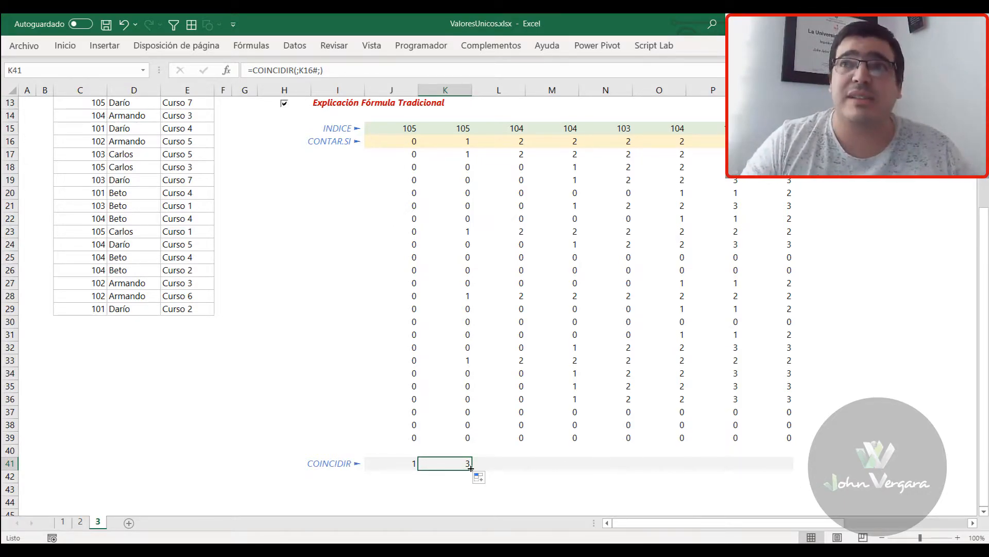
drag(471, 467, 523, 467)
click(503, 465)
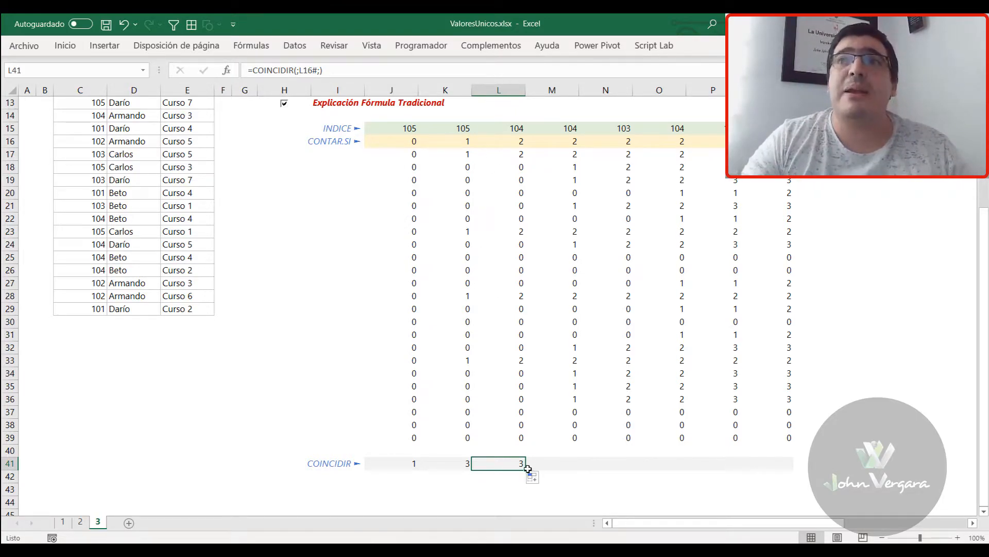
drag(534, 471, 575, 471)
click(559, 464)
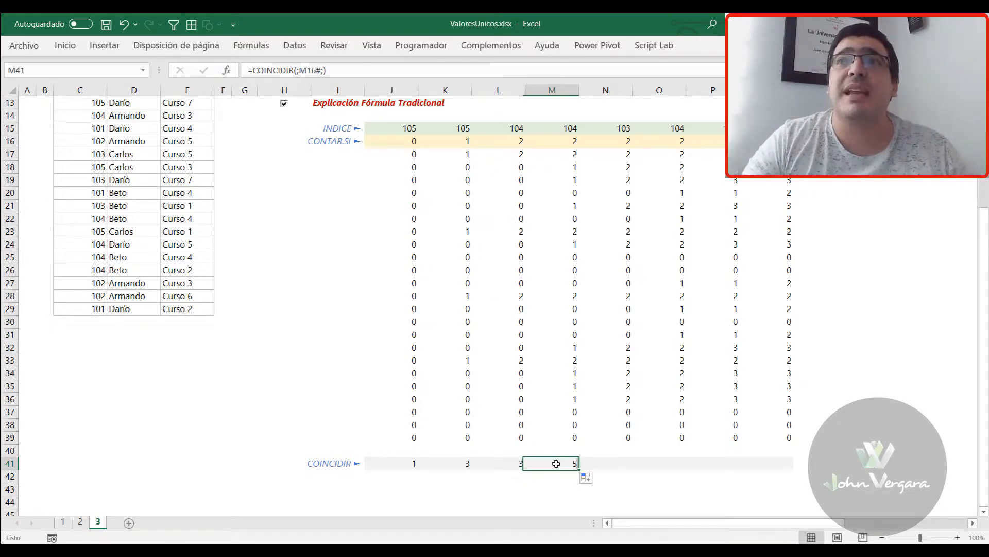
Compare the COINCIDIR position in M41 with the fifth entry of the Código column, cell C10
scroll(99, 193, up, 3)
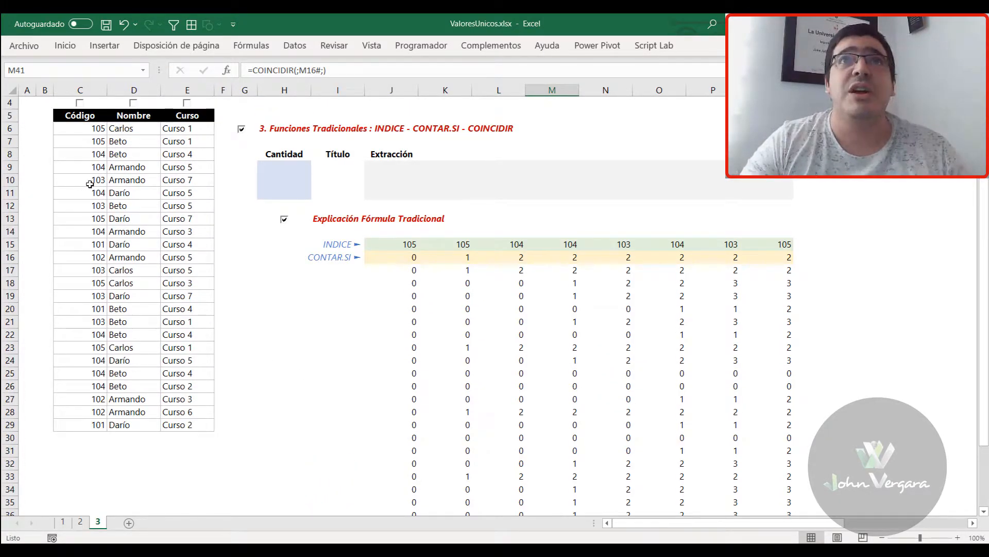
click(88, 181)
scroll(212, 384, down, 4)
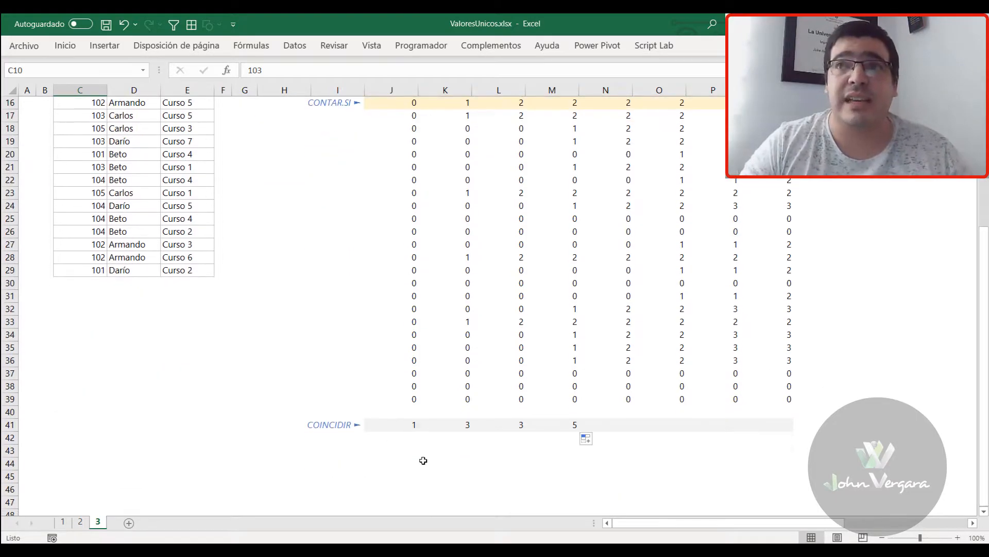
scroll(433, 475, up, 1)
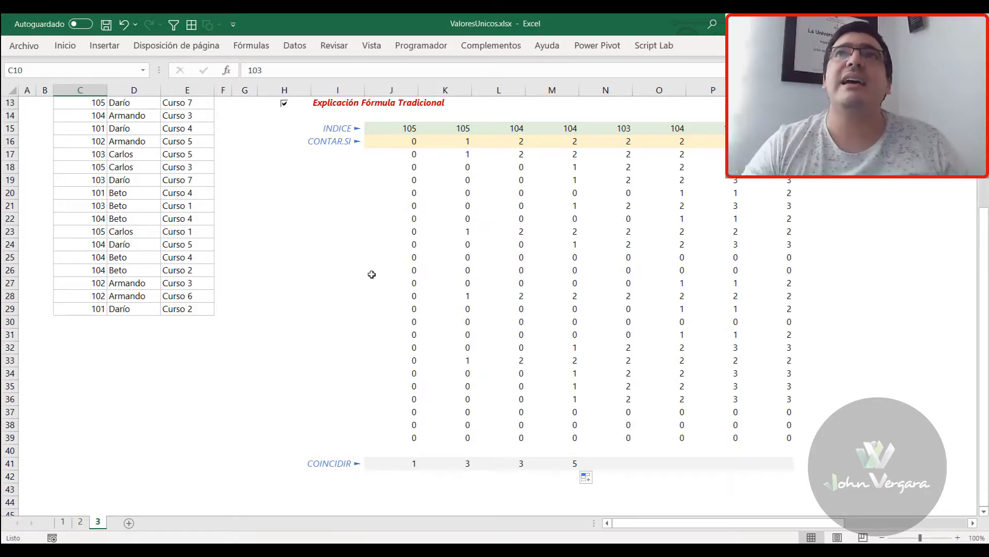
Clear all the CONTAR.SI and COINCIDIR formulas below the INDICE row, from J16 down through row 41
scroll(366, 276, up, 3)
click(401, 246)
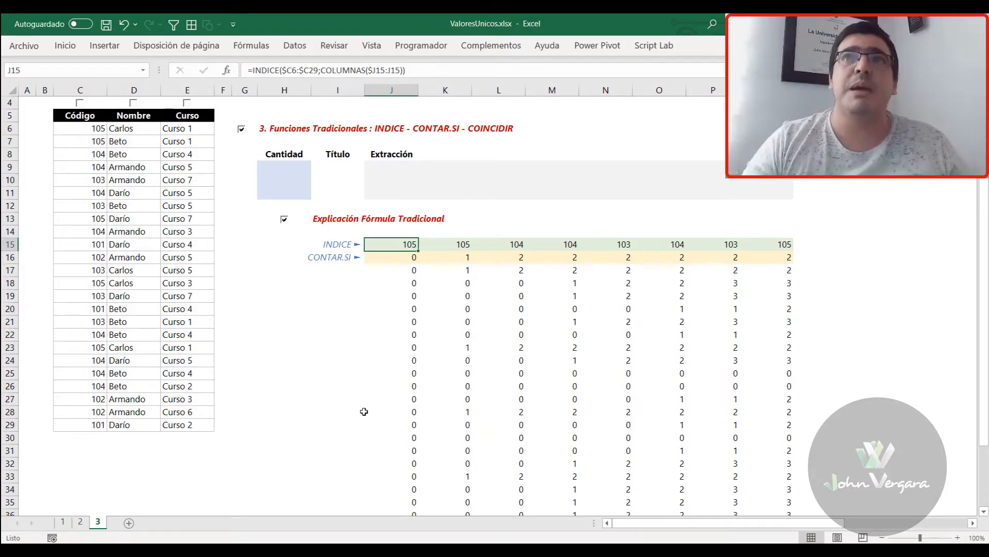
key(Down)
key(ctrl+shift+Down)
key(shift+Down)
key(shift+Down)
key(shift+Down)
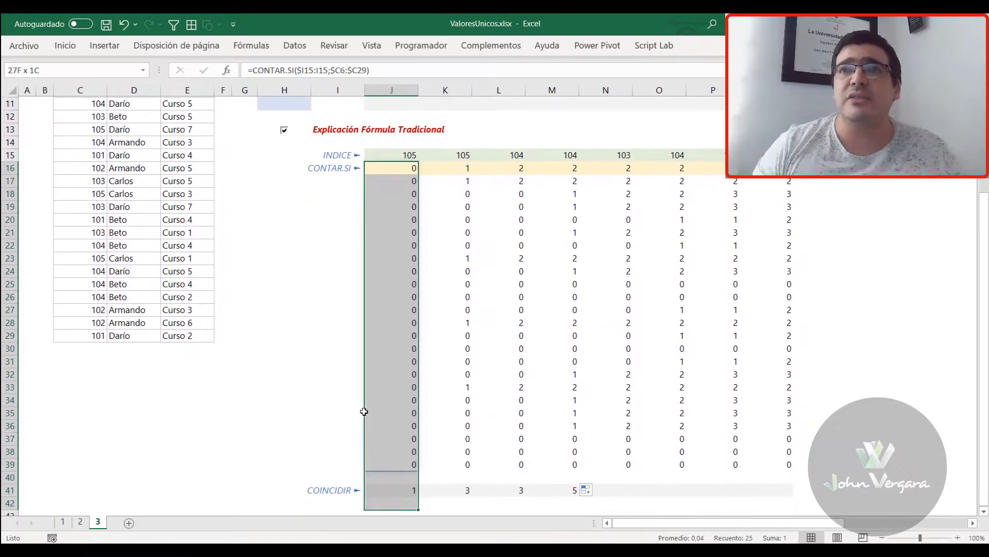
key(ctrl+shift+Right)
key(Delete)
key(Up)
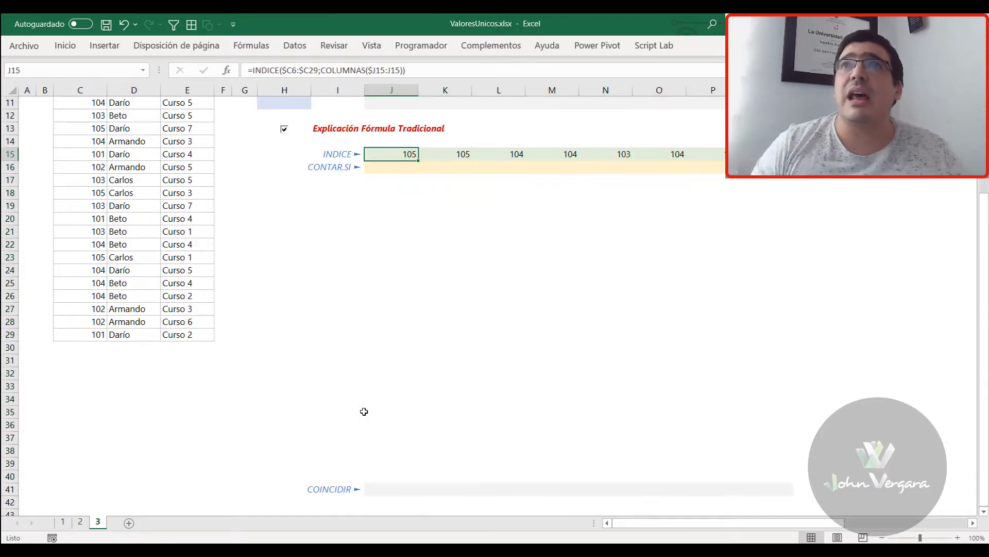
Clear the old INDICE formulas across row 15, starting at J15
scroll(364, 411, up, 3)
key(Down)
key(Up)
key(ctrl+shift+Right)
key(Delete)
key(Left)
key(Right)
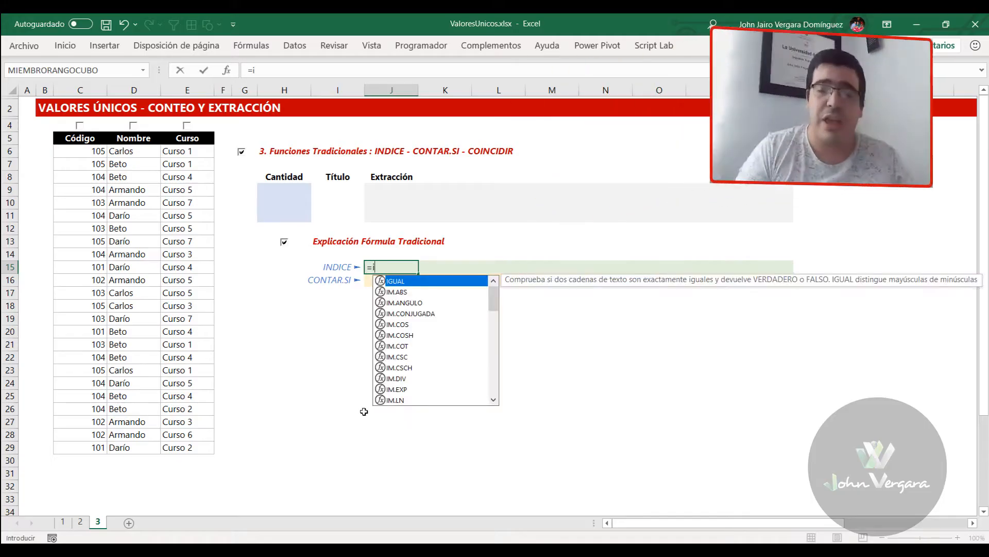
Begin an INDICE formula in J15 with the column-locked Código range $C6:$C29 as its array
text(ndire)
key(BackSpace)
key(BackSpace)
key(BackSpace)
key(BackSpace)
key(BackSpace)
key(BackSpace)
text(INDIREC)
key(BackSpace)
key(BackSpace)
key(BackSpace)
text(CE()
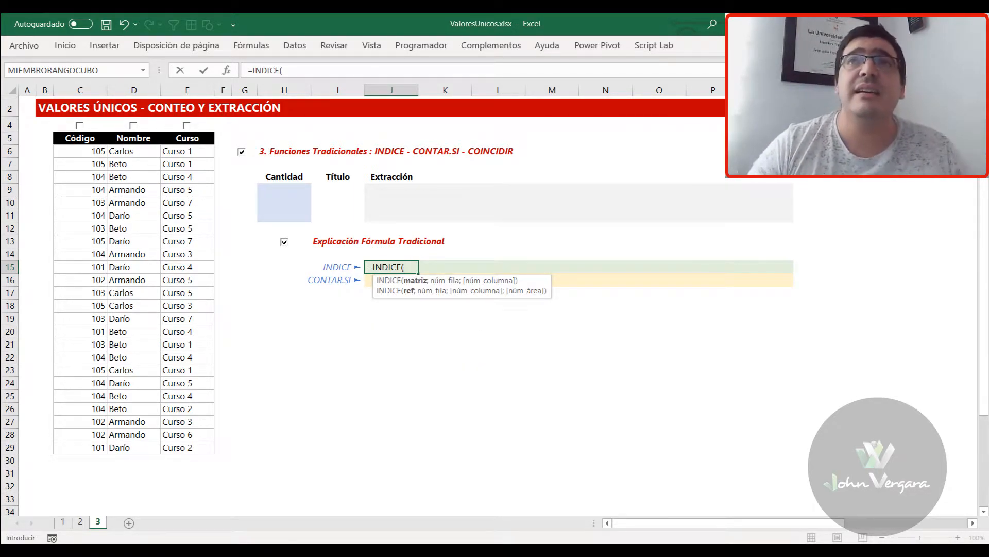
drag(77, 155, 72, 448)
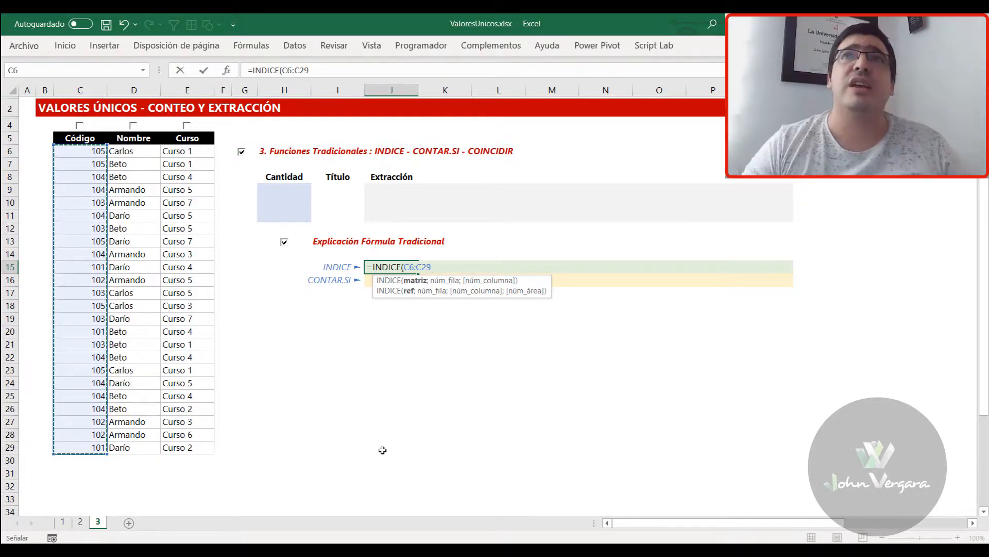
key(F4)
key(F4)
key(F4)
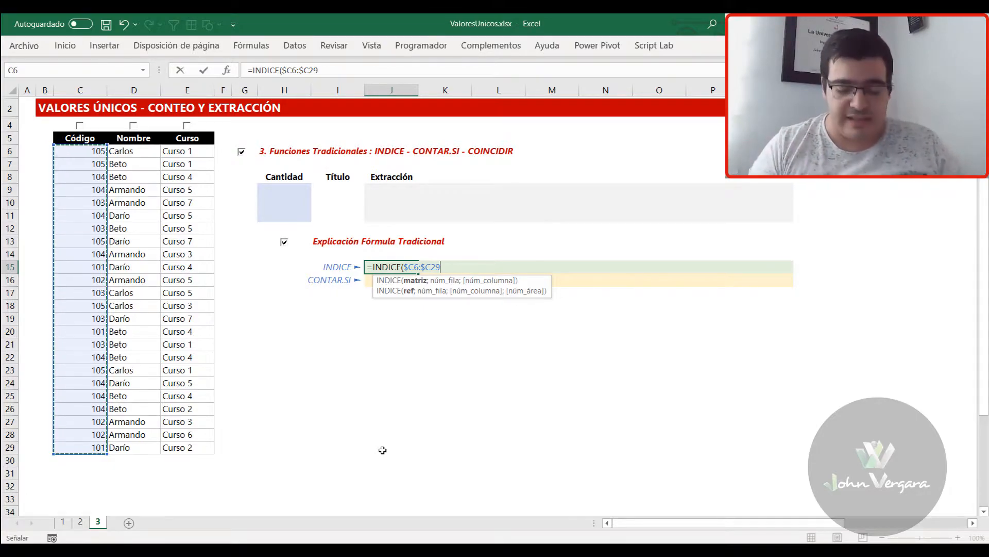
text(;)
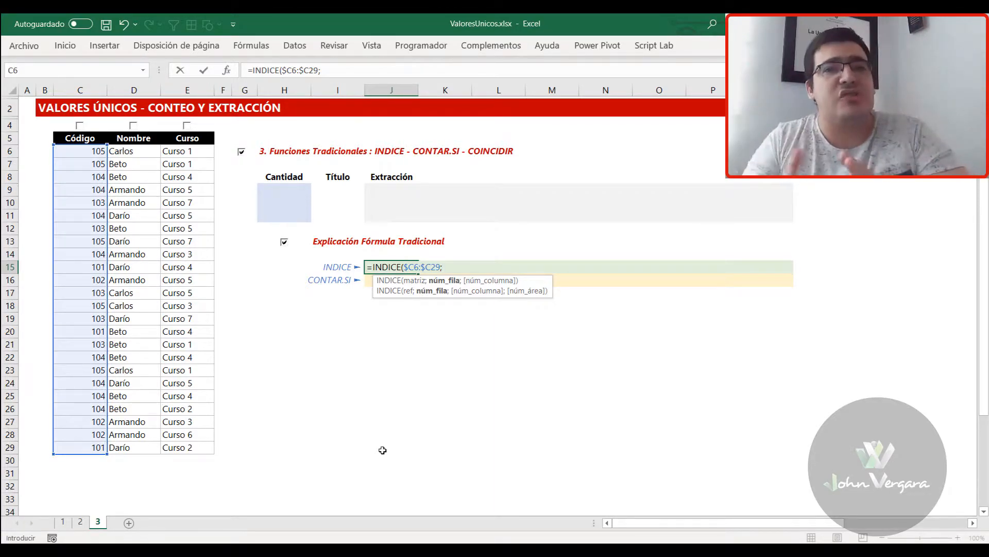
Nest CONTAR.SI as the row argument of INDICE, with the expanding range $I15:I15
text(CONTAR.SI()
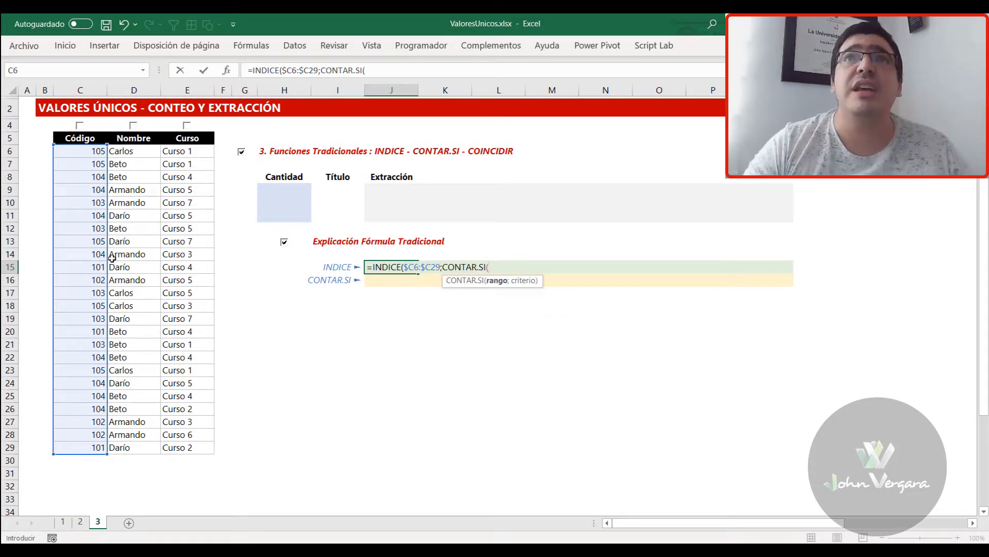
click(334, 266)
key(F8)
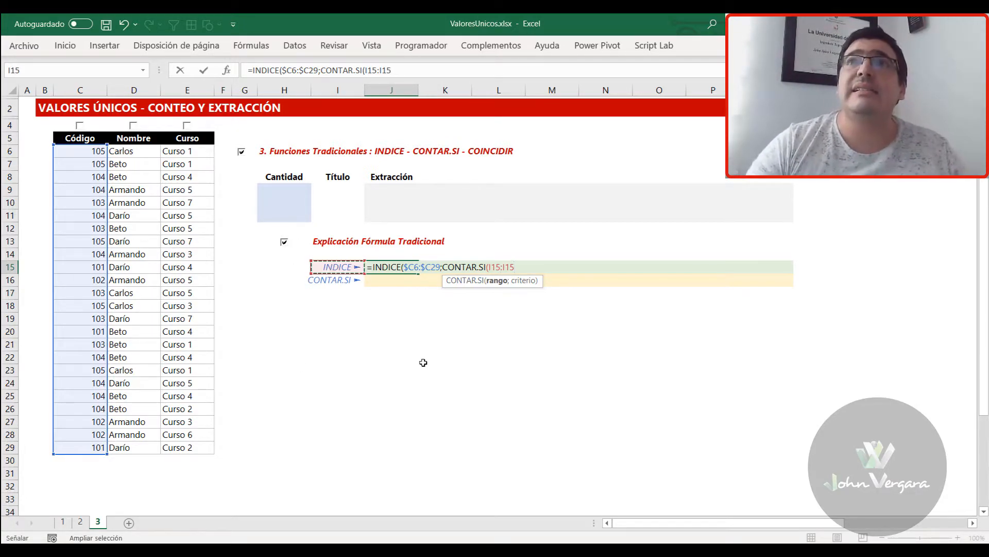
click(489, 267)
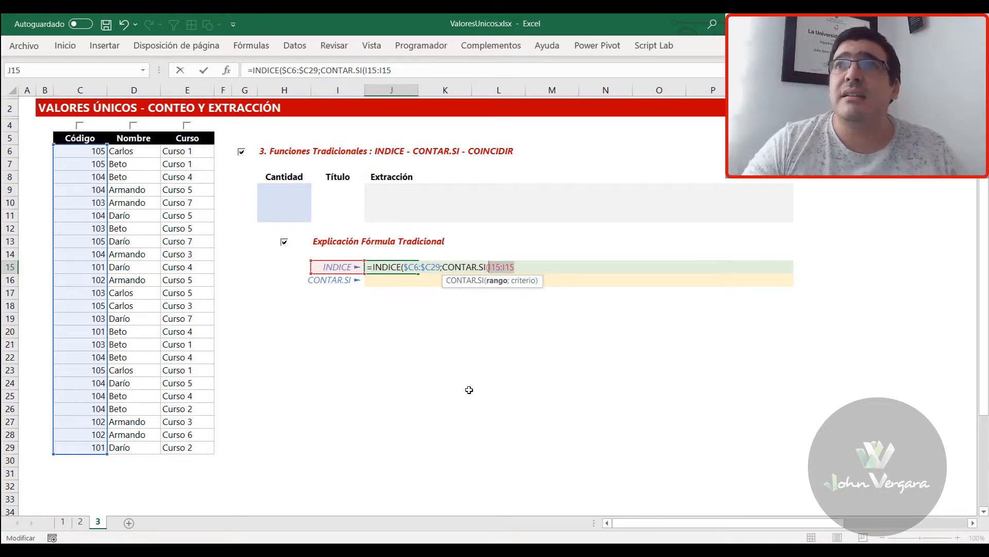
click(488, 267)
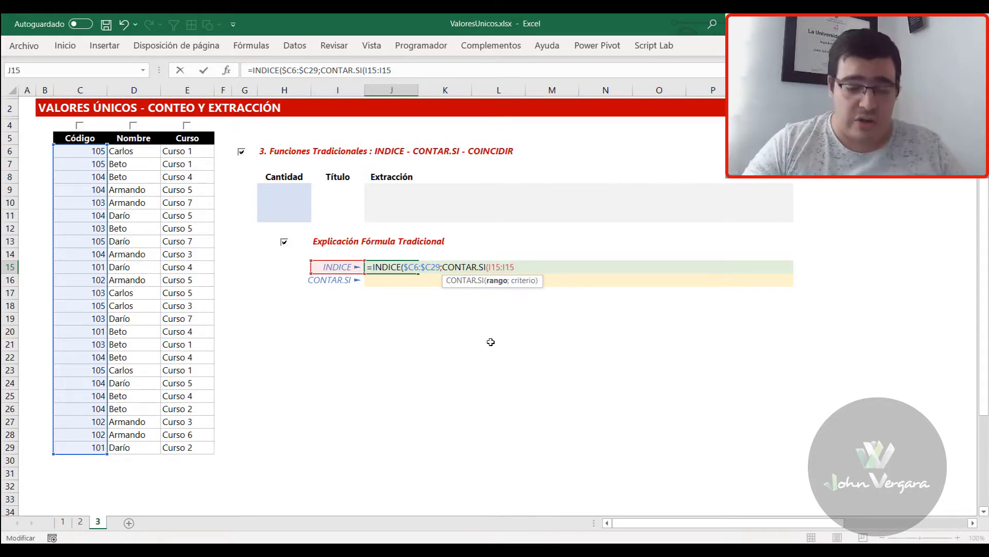
text($)
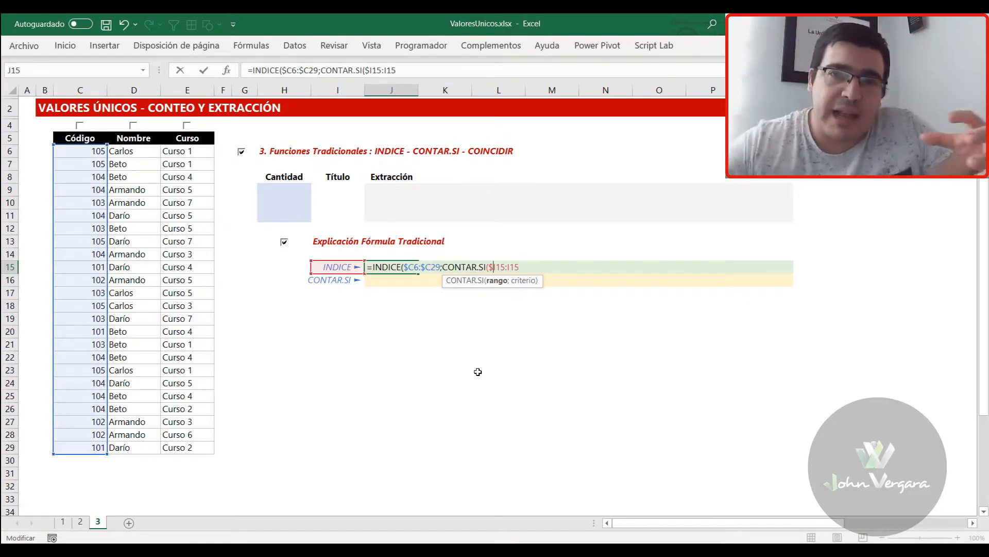
click(521, 267)
text(;)
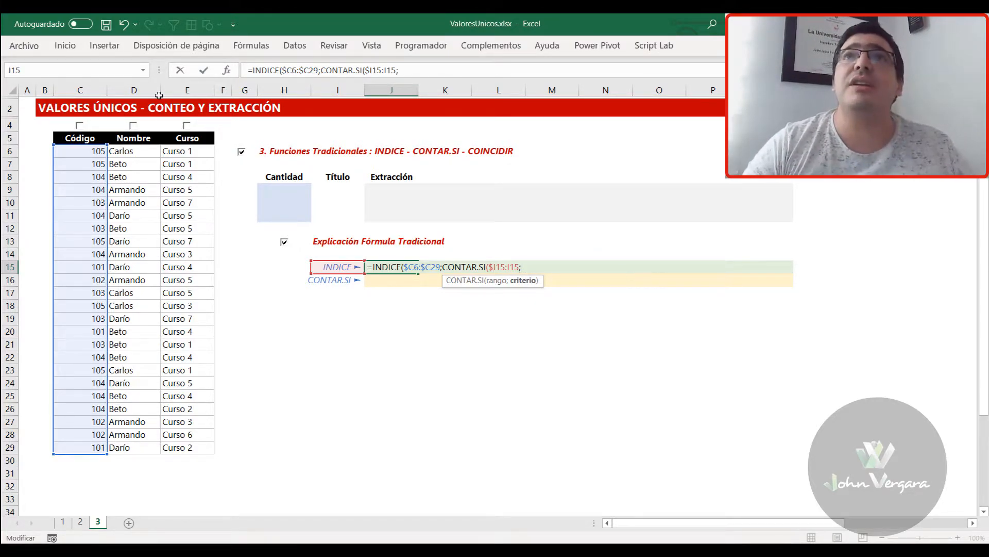
Set the nested CONTAR.SI criterion to the column-locked range $C6:$C29 and close that function
drag(71, 151, 94, 446)
key(F4)
key(F4)
key(F4)
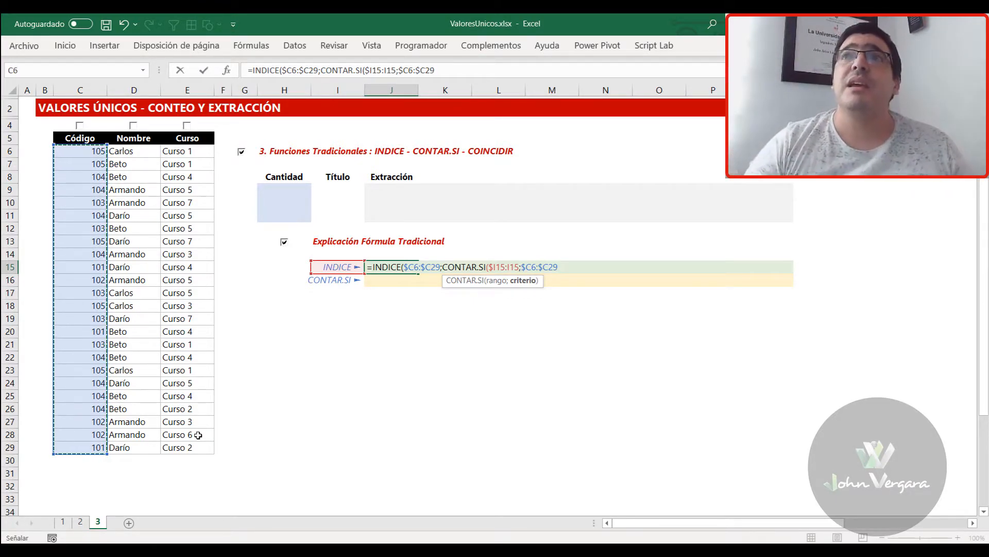
text())
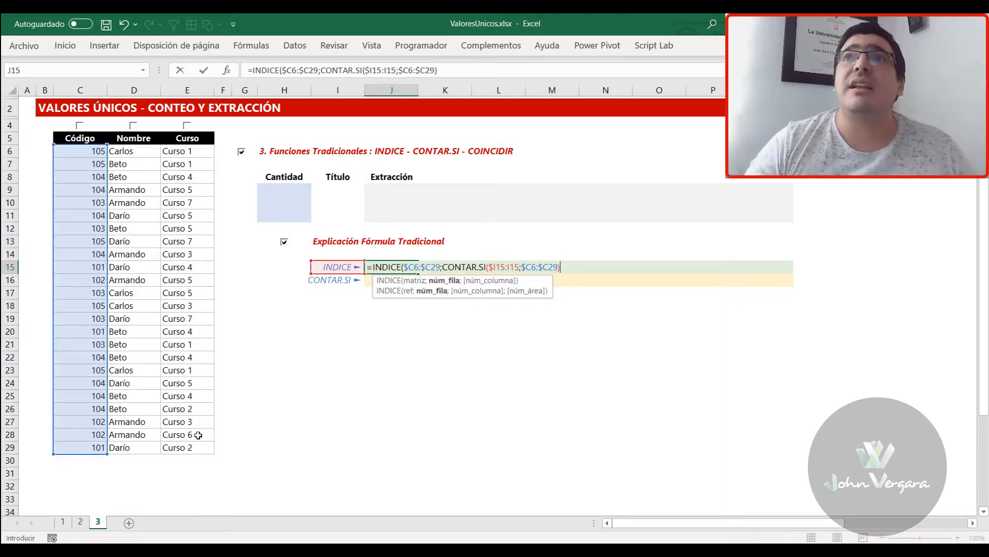
Evaluate the nested CONTAR.SI portion in place to inspect its array, and restore the original expression
drag(561, 267, 442, 266)
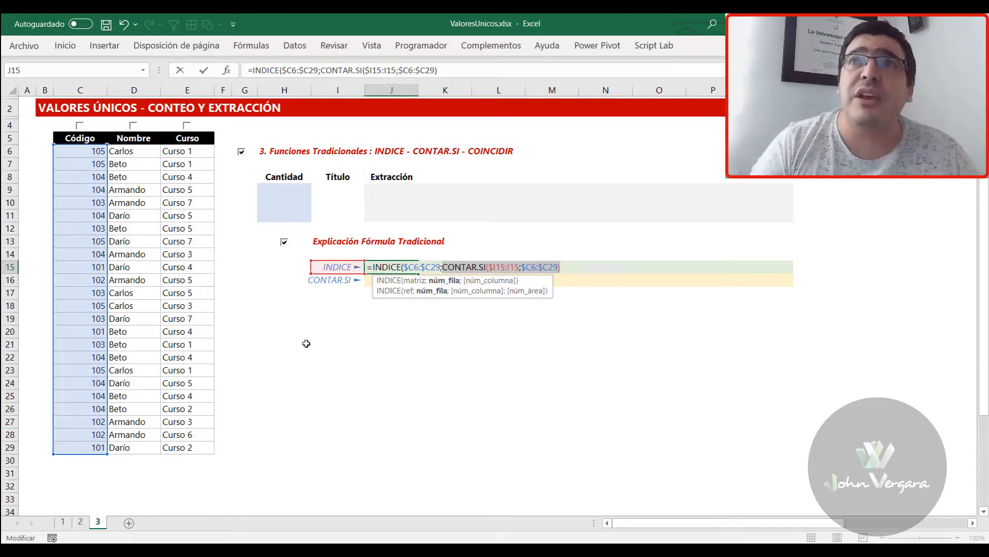
key(F9)
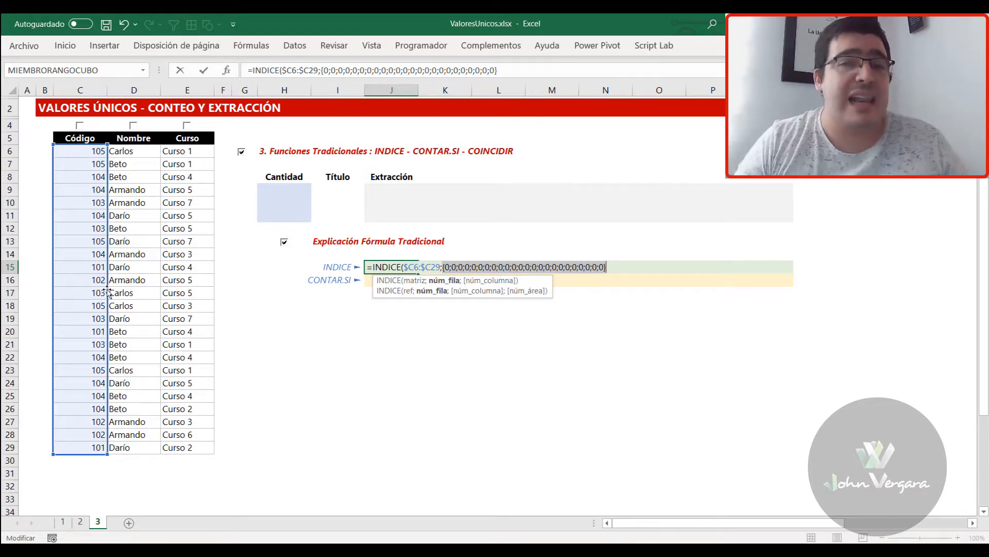
key(ctrl+z)
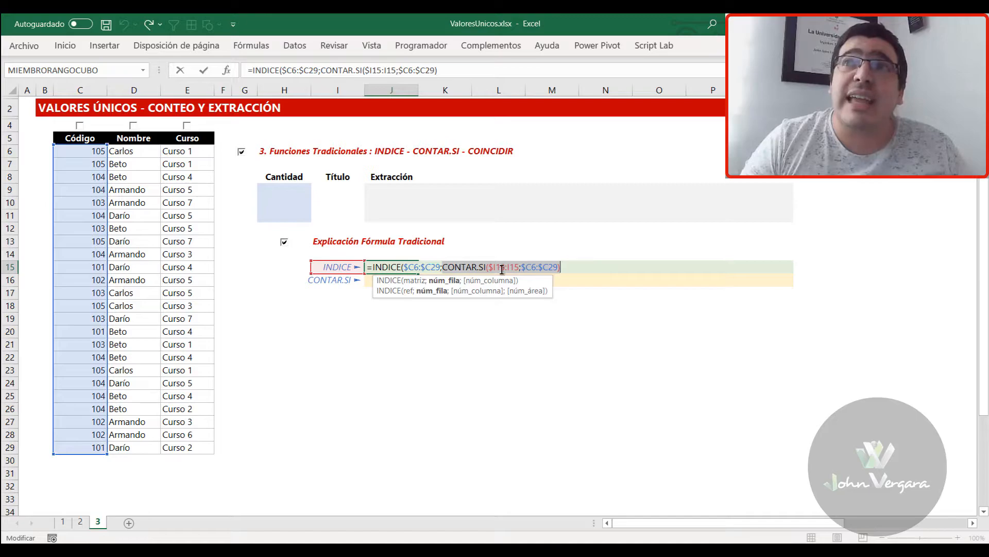
Wrap CONTAR.SI in COINCIDIR with empty lookup value and match type, and enter the completed INDICE formula in J15
key(Left)
text(COINCIDIR()
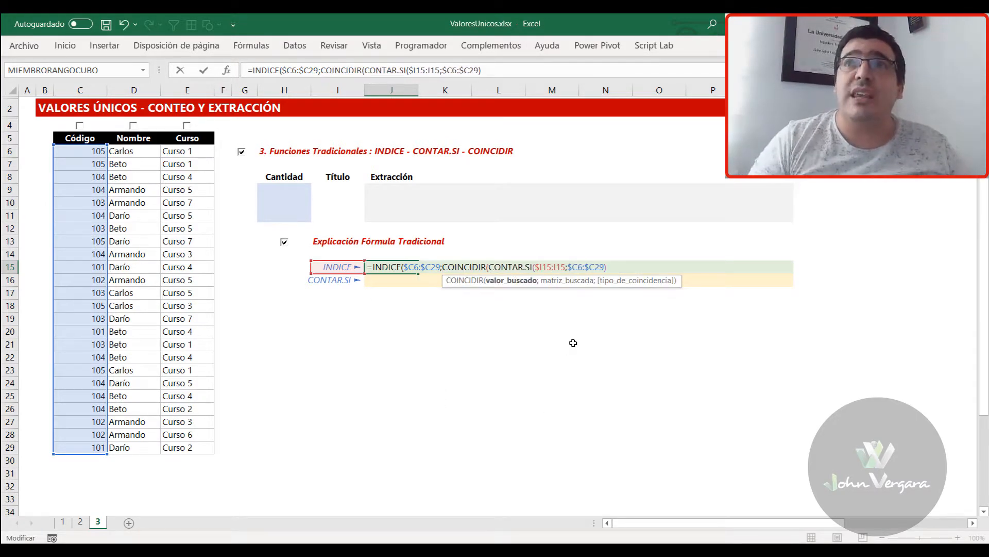
text(;)
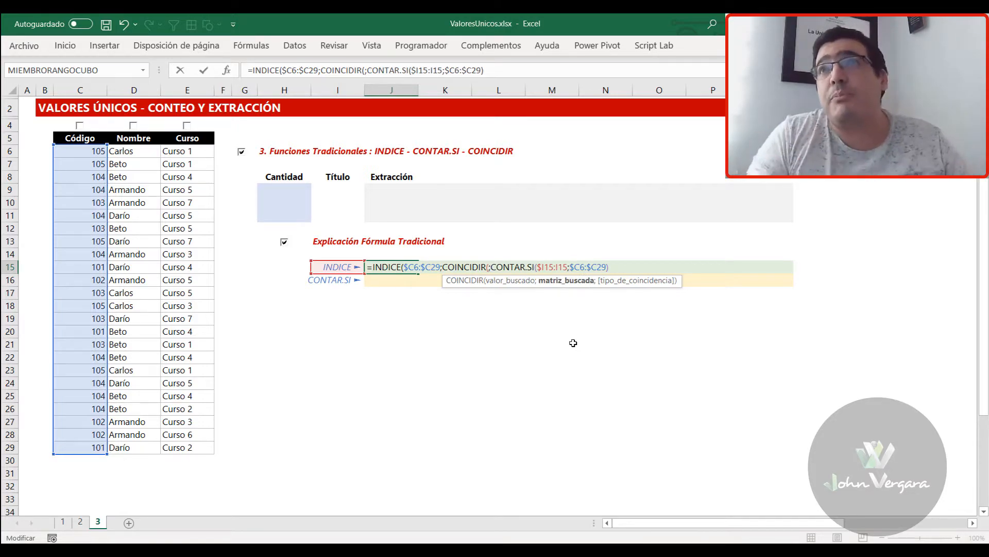
key(shift+End)
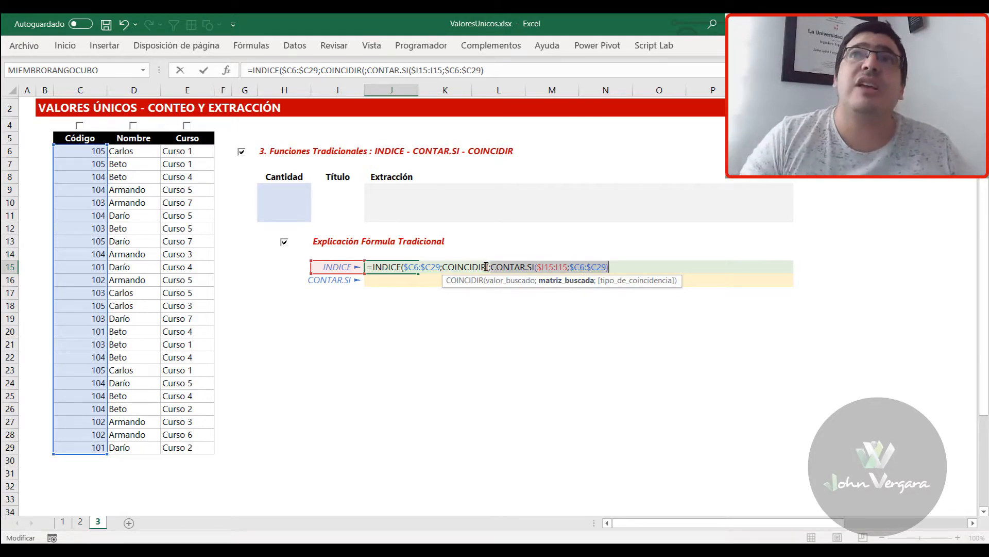
key(End)
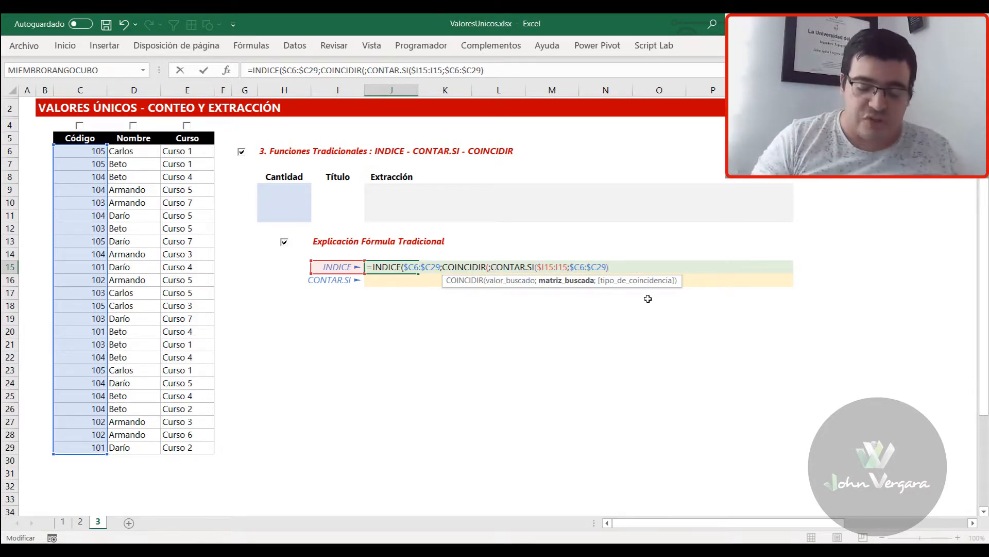
text(;)
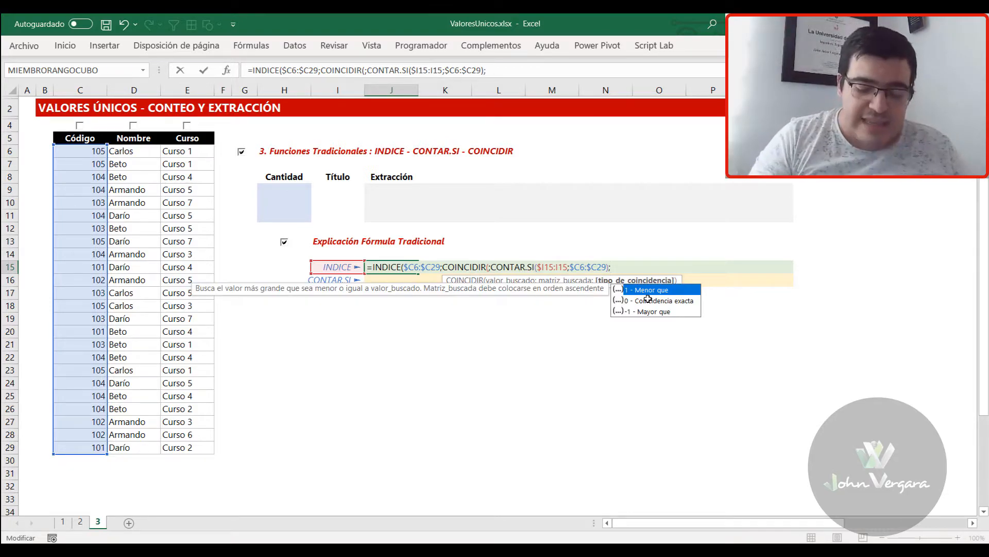
text())
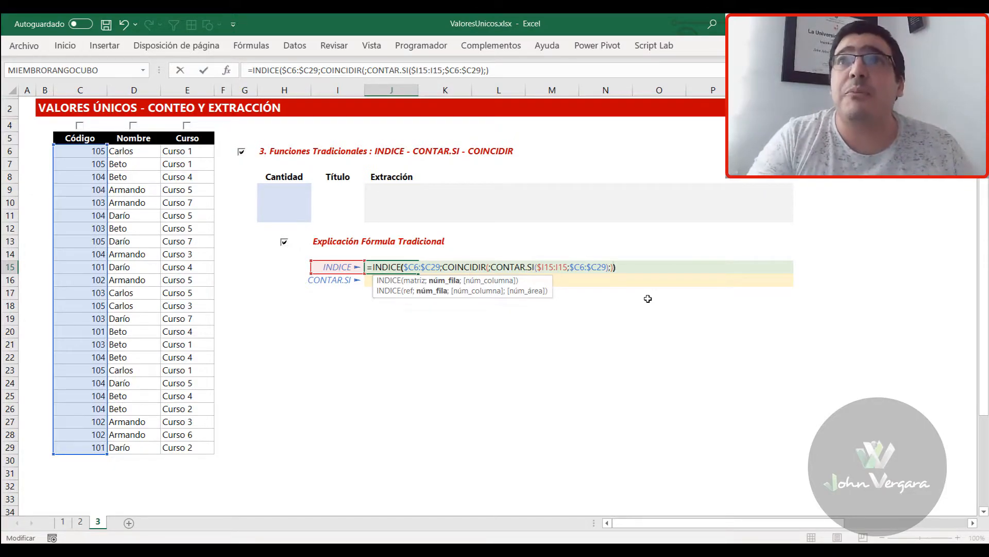
text())
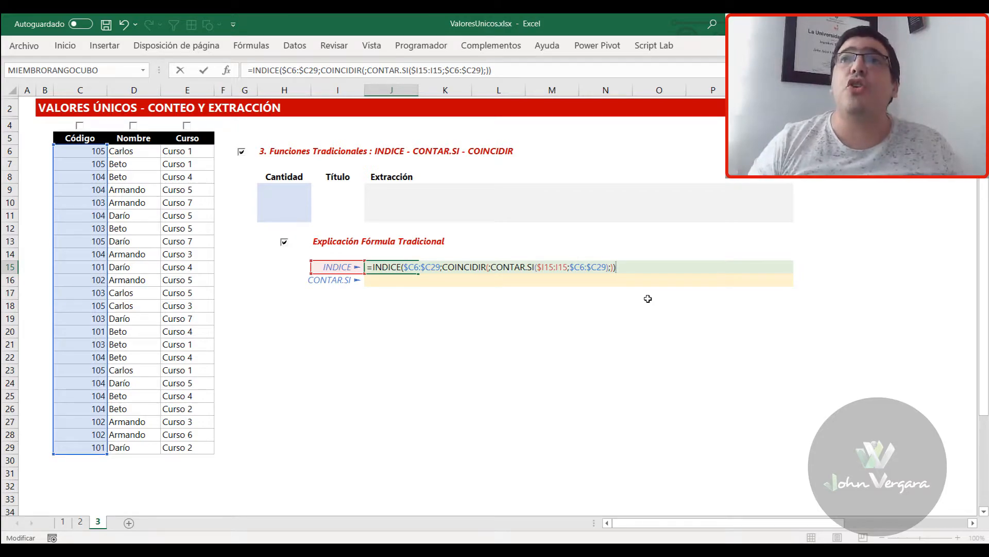
key(ctrl+Return)
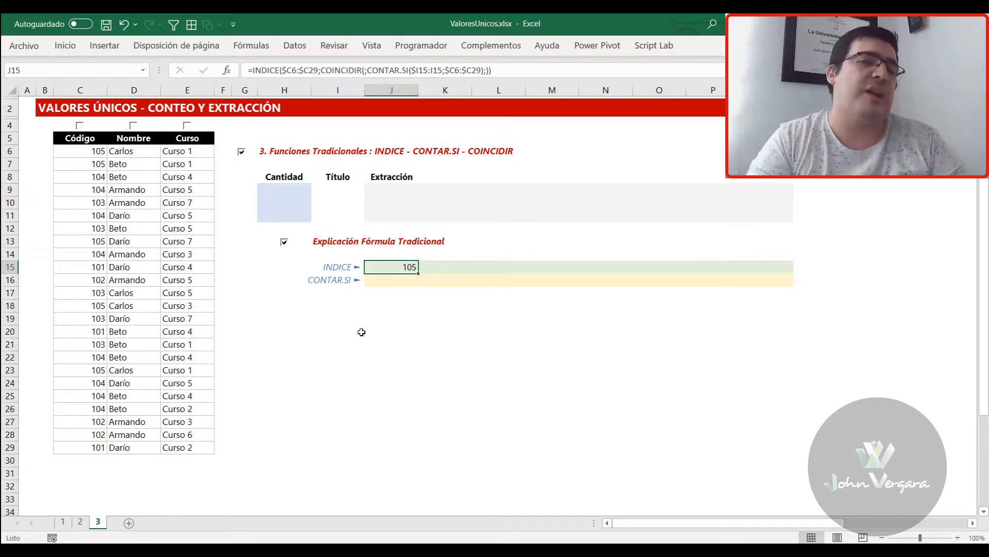
Wrap the CONTAR.SI inside COINCIDIR in J15 in a nested INDICE with an empty row argument
key(F2)
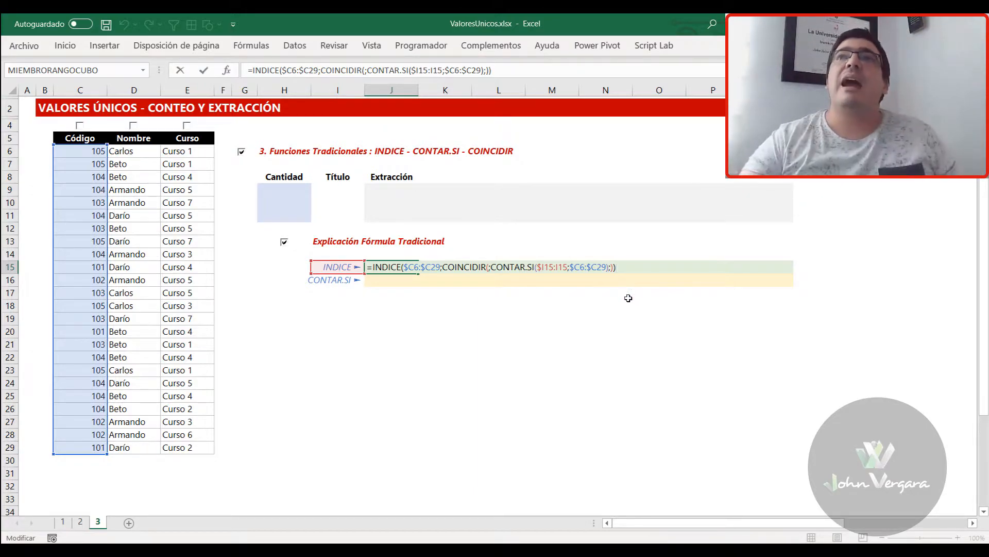
drag(493, 265, 610, 269)
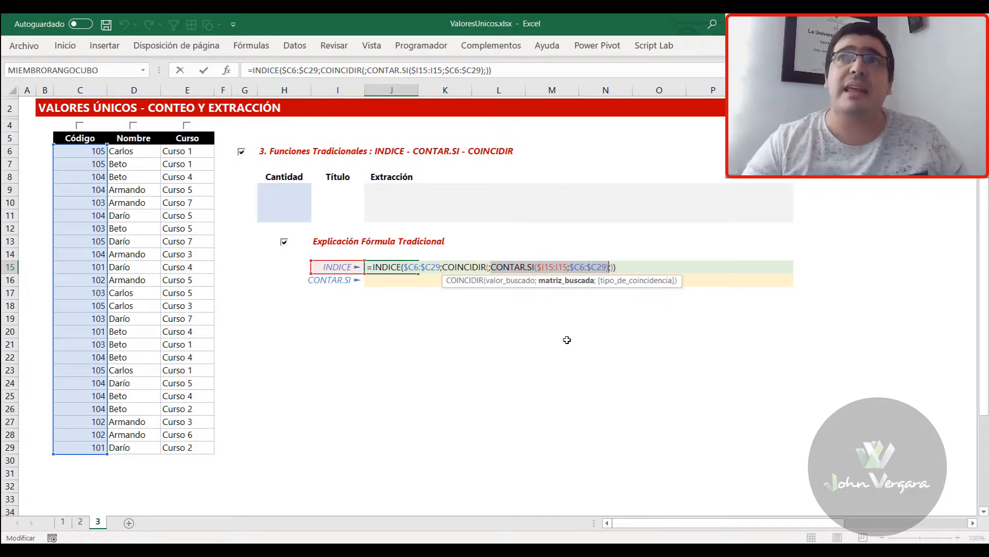
click(591, 268)
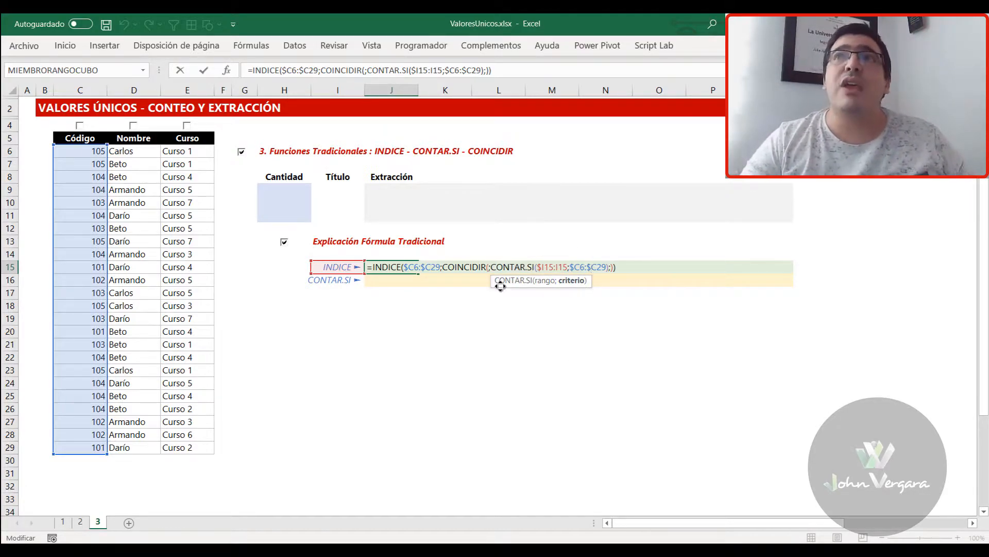
click(492, 268)
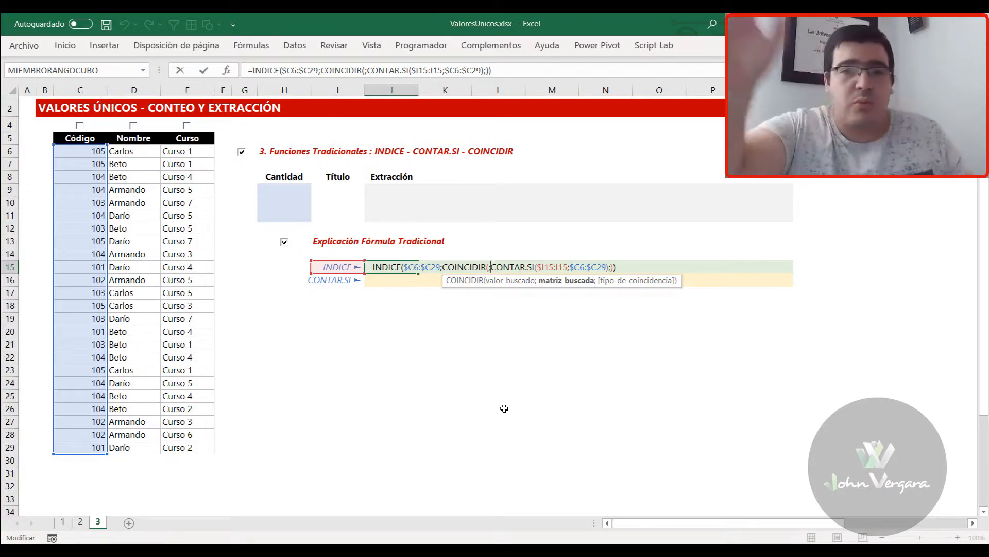
text(INDICE()
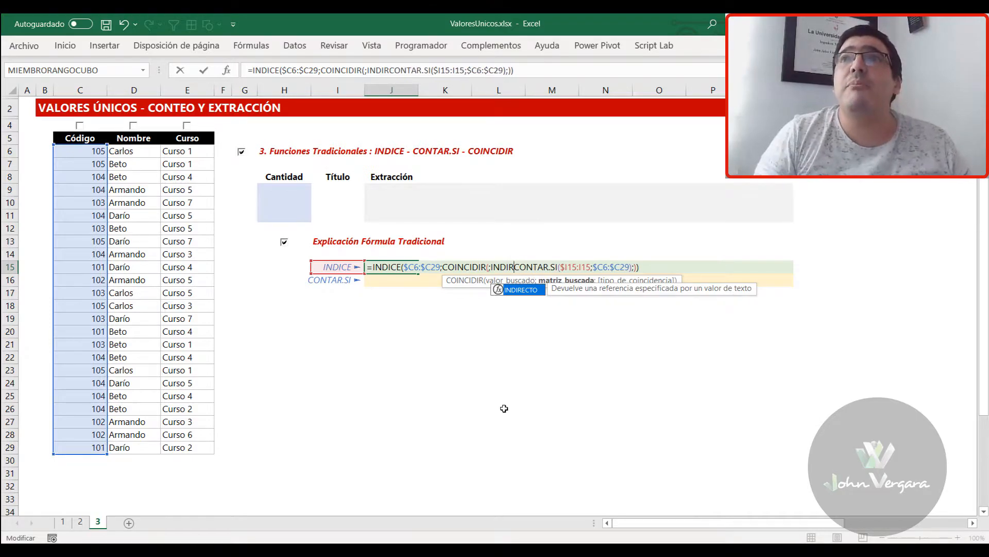
key(Right)
key(Right)
key(Right)
key(Right)
key(Right)
key(Right)
key(Right)
key(Right)
key(Right)
key(Right)
key(Right)
key(Right)
key(Right)
key(Right)
key(Right)
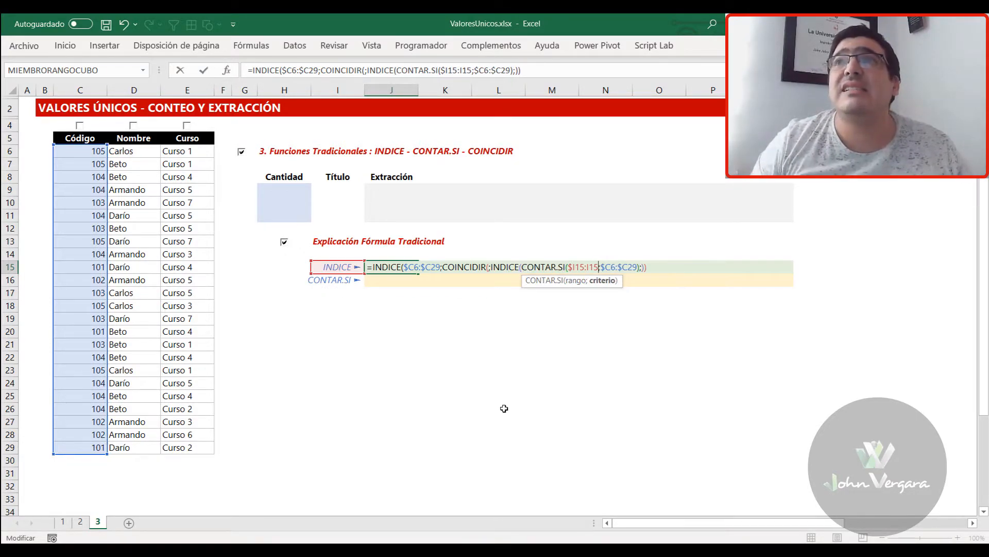
key(Right)
key(Right)
text(;))
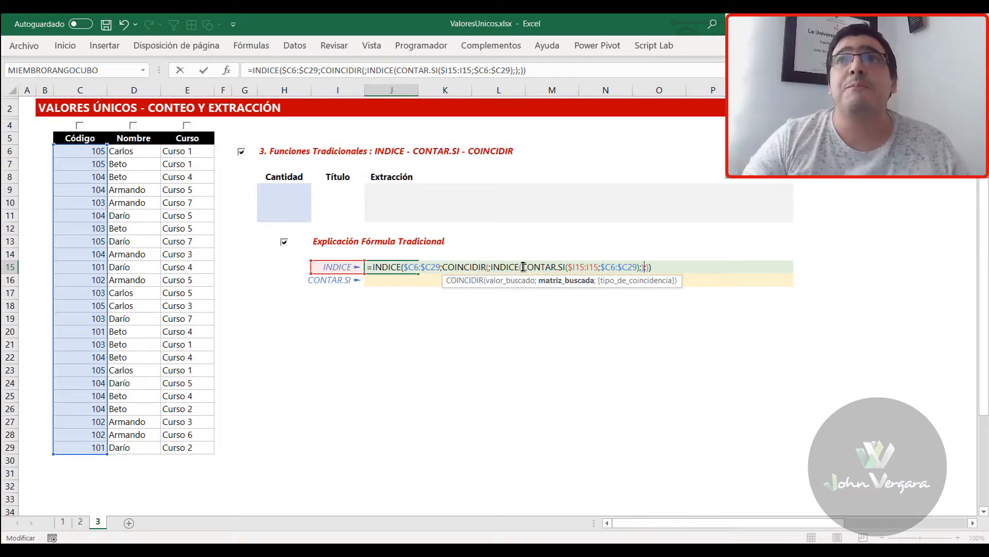
Review the nested INDICE's CONTAR.SI array and empty row argument, and enter the revised formula in J15
drag(523, 267, 641, 266)
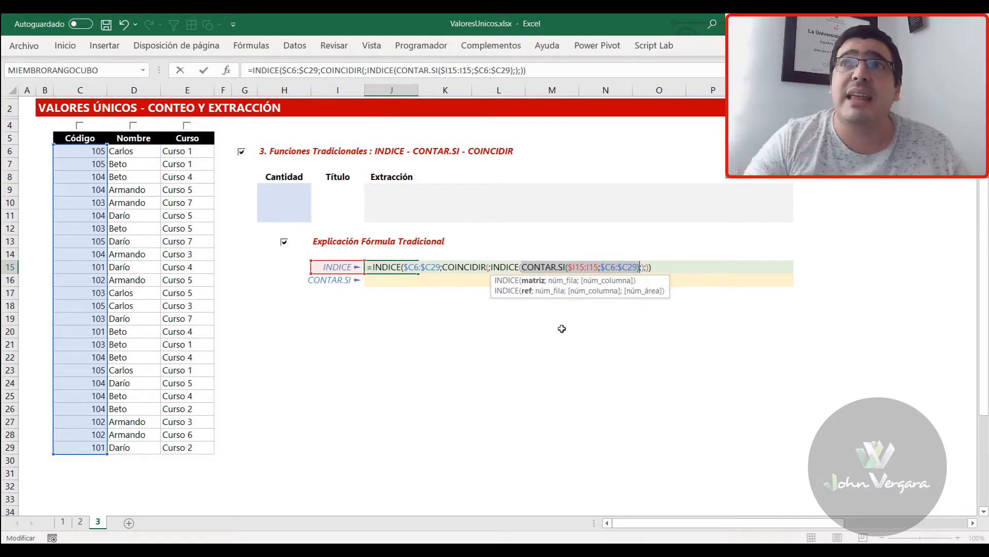
click(498, 267)
drag(491, 266, 521, 267)
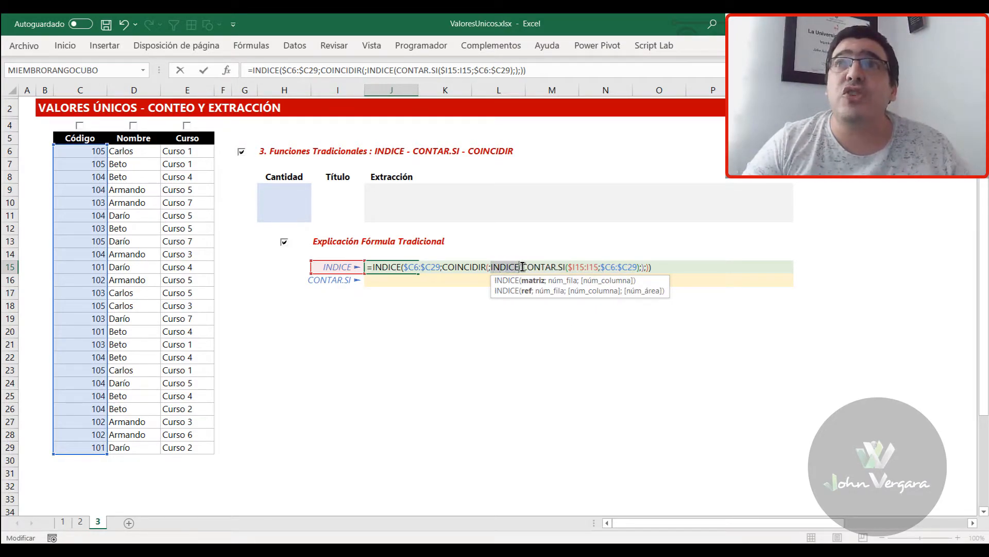
click(643, 267)
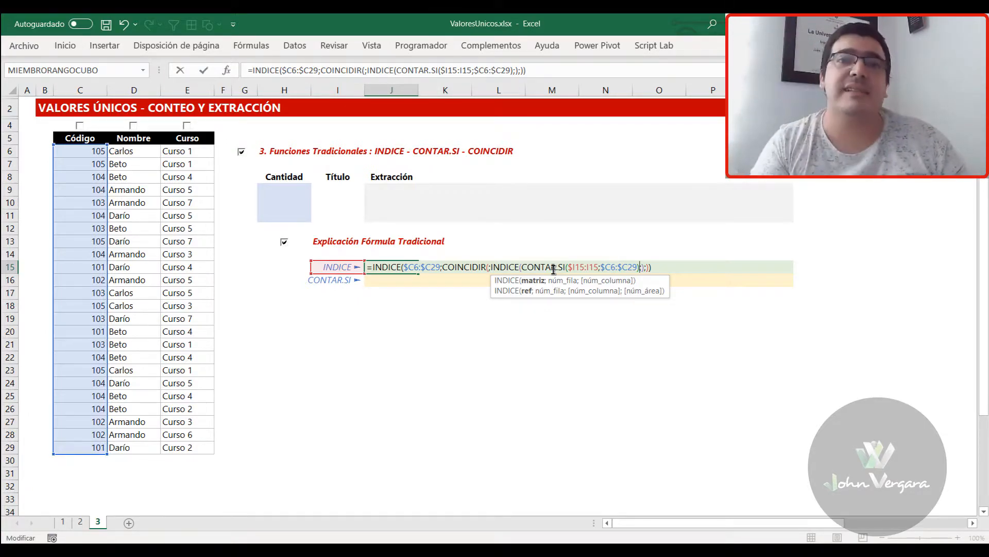
click(642, 266)
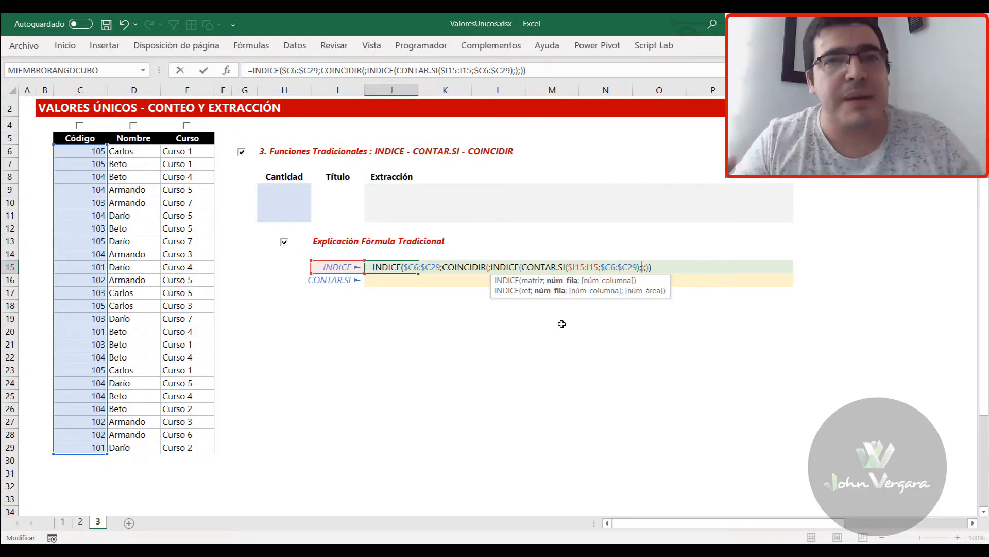
key(ctrl+Return)
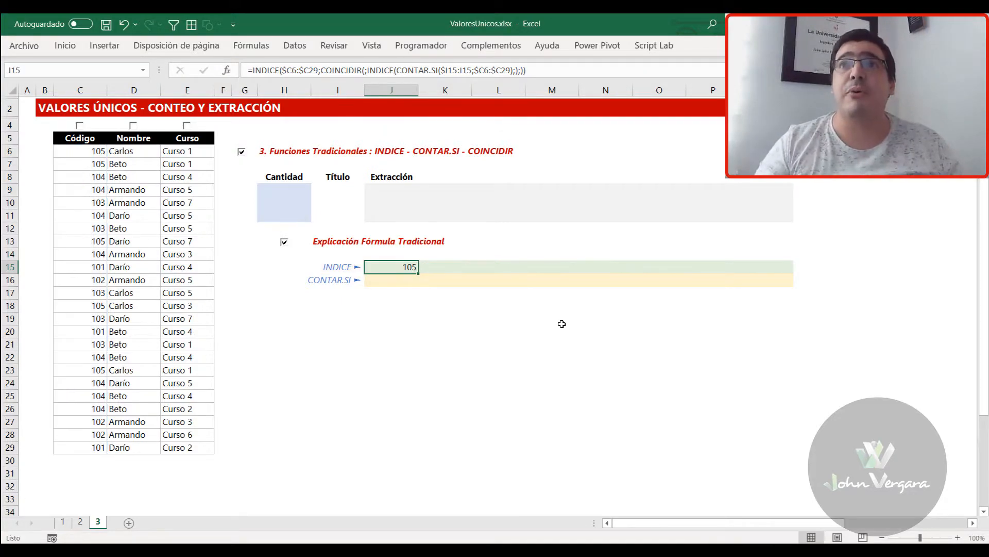
Fill the J15 formula across to K15 and turn on the unique-value highlighting for the Código column
drag(417, 274, 467, 275)
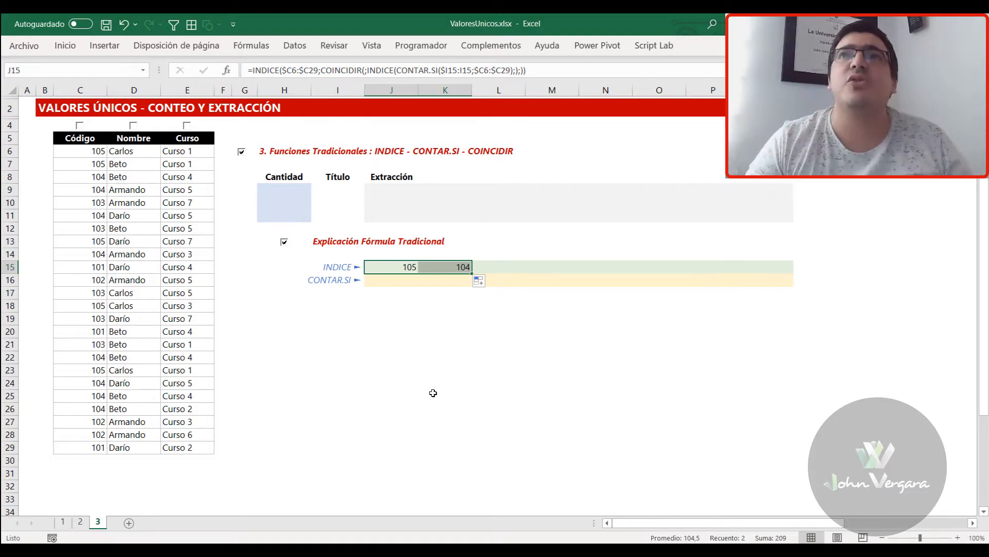
click(396, 269)
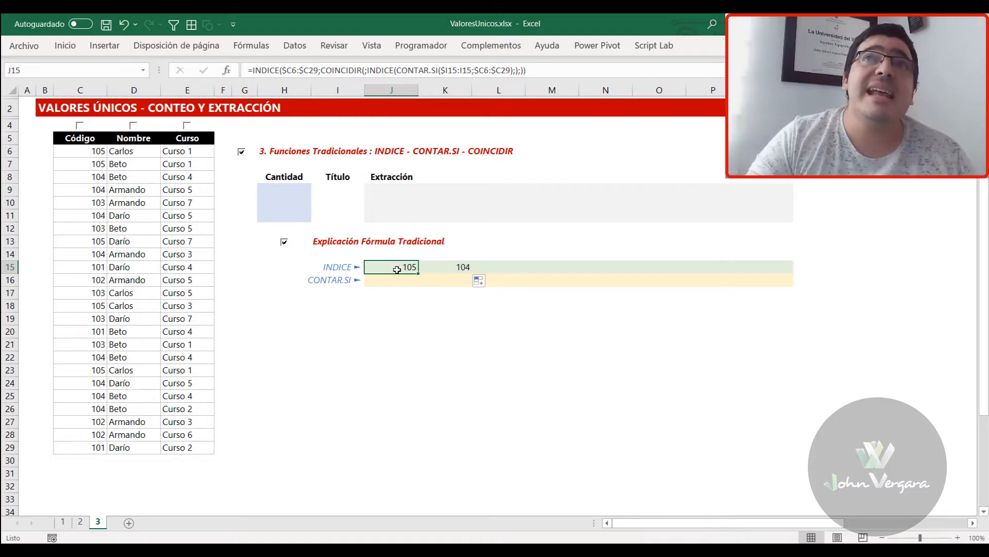
click(79, 126)
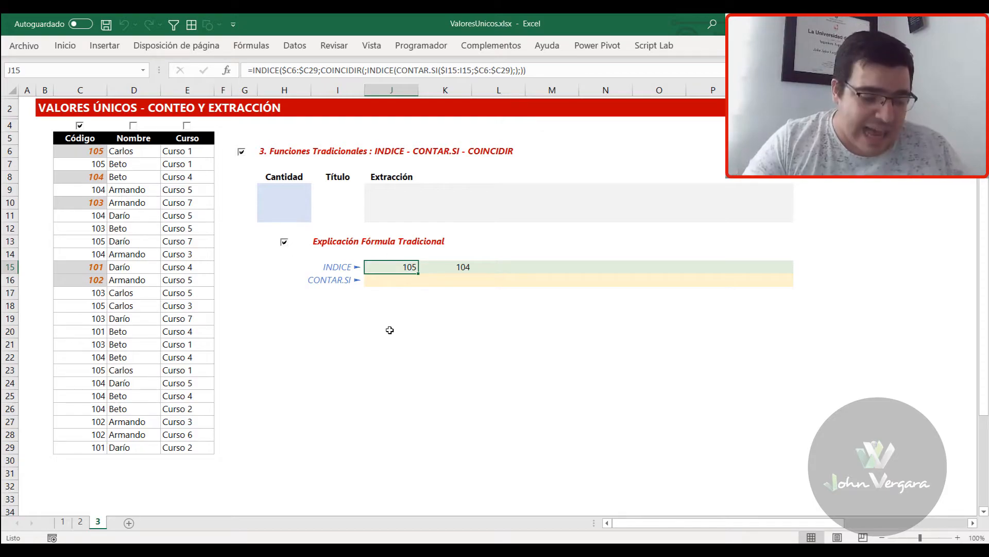
Evaluate COINCIDIR's lookup array in J15 in place to inspect it, and restore the original formula
key(F2)
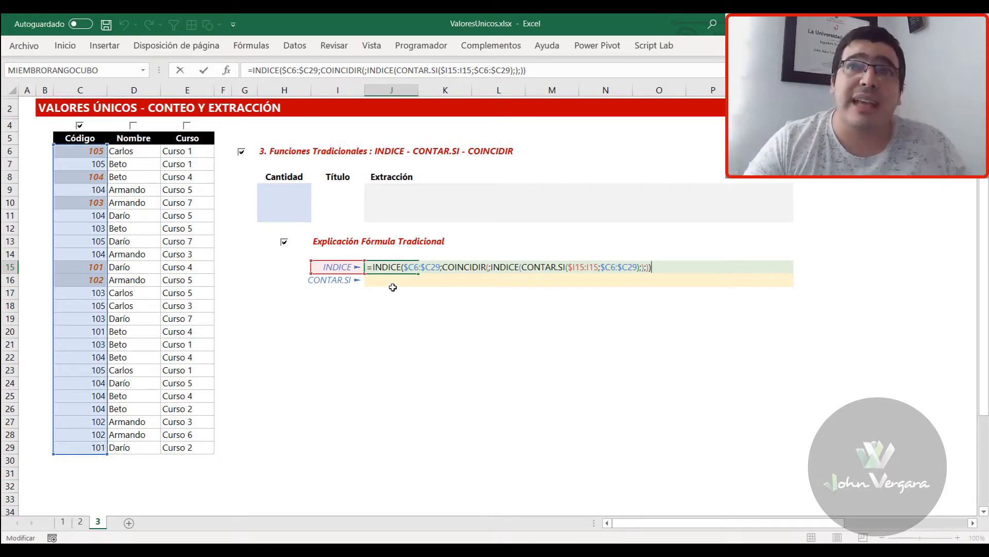
click(500, 267)
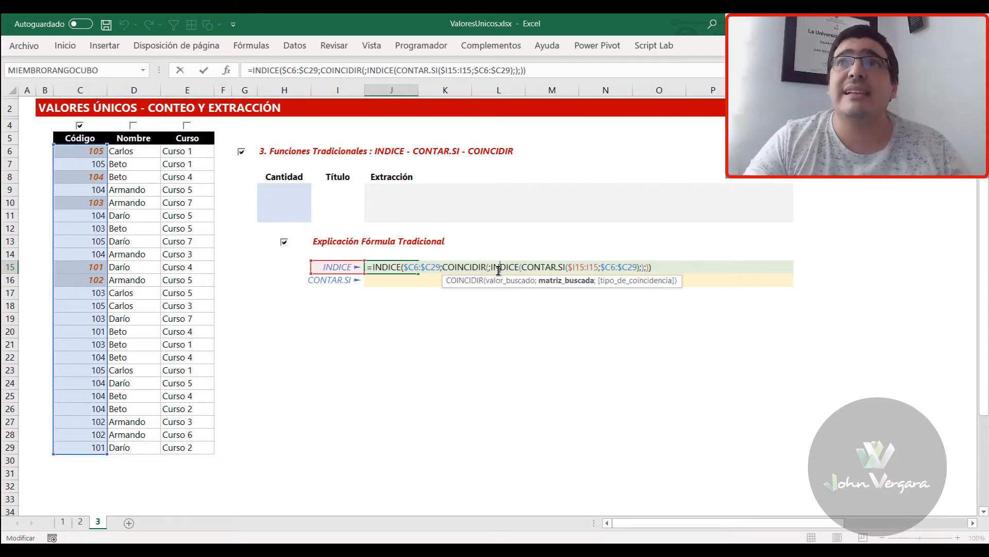
click(570, 285)
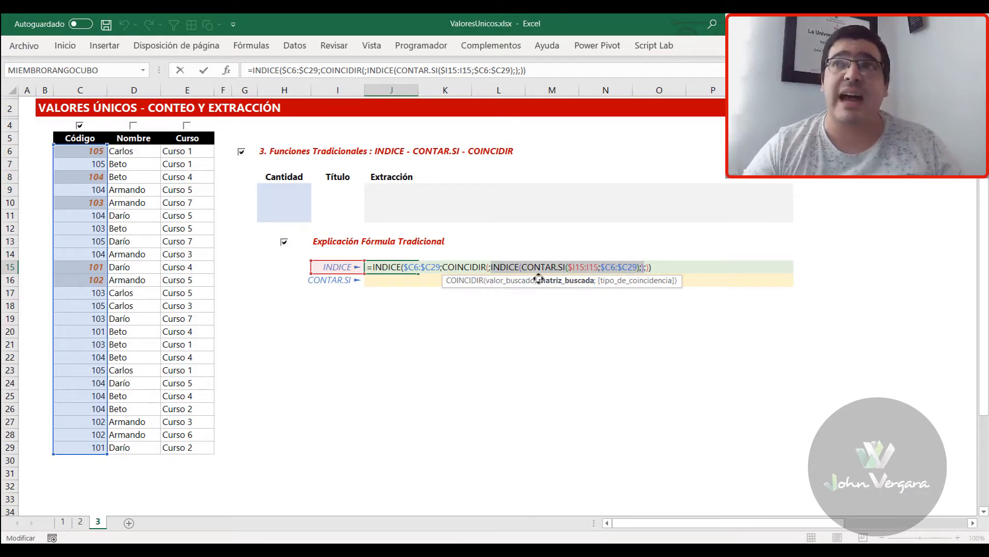
key(F9)
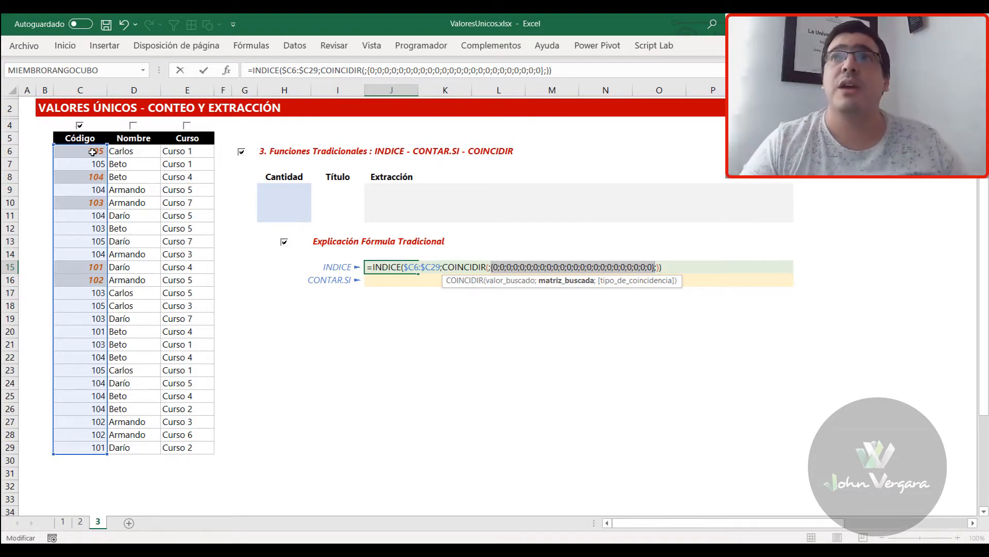
key(ctrl+z)
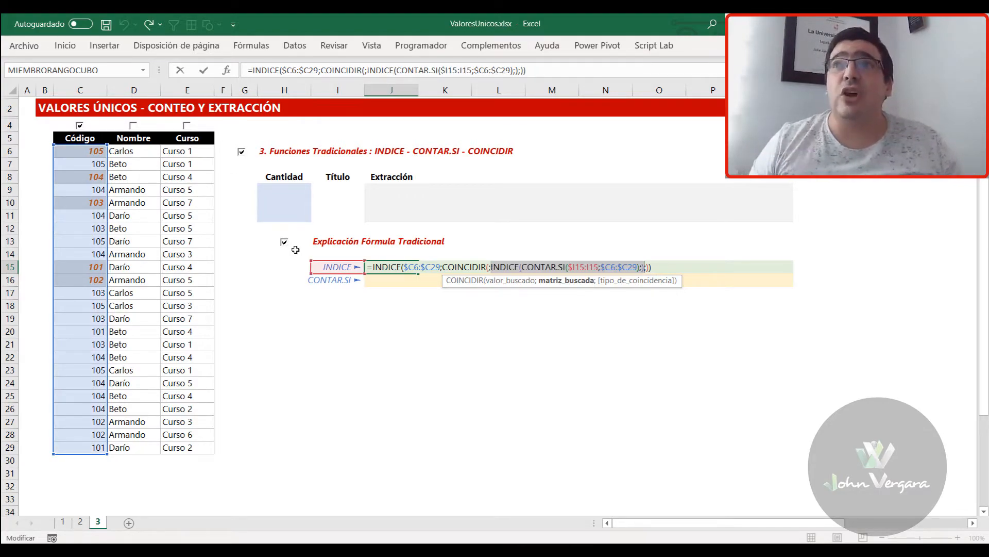
key(ctrl+Return)
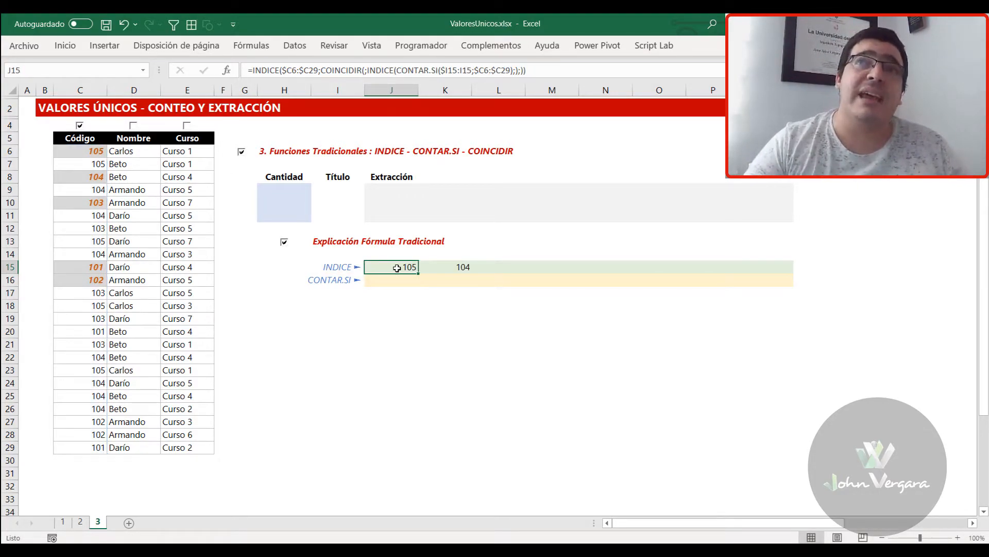
Evaluate the outer INDICE's COINCIDIR row argument in J15 in place, and restore the original formula
key(F2)
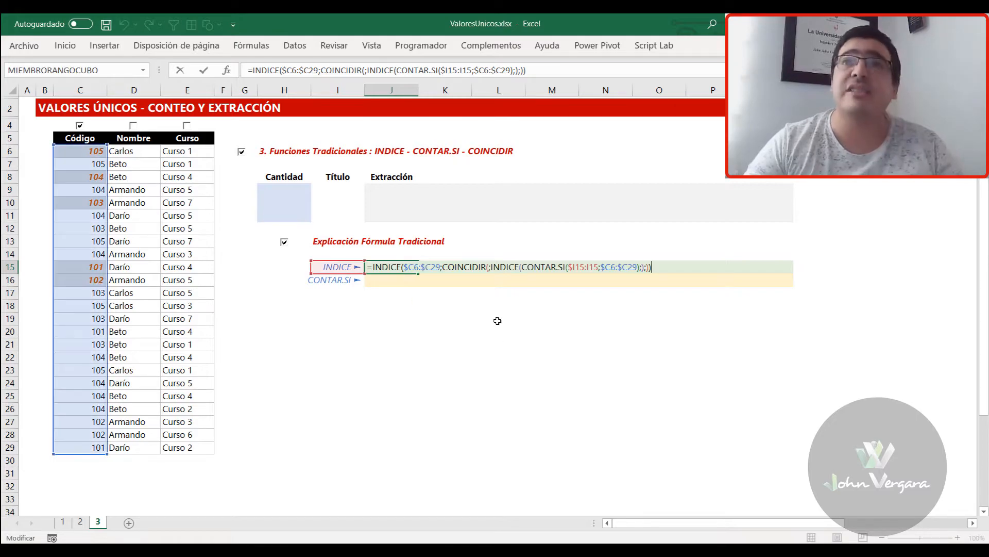
click(458, 265)
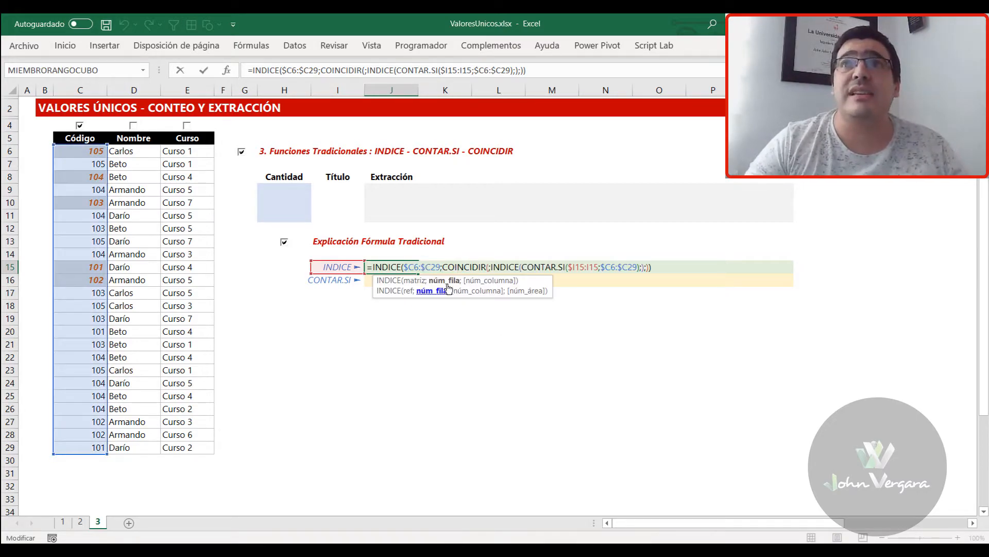
click(447, 280)
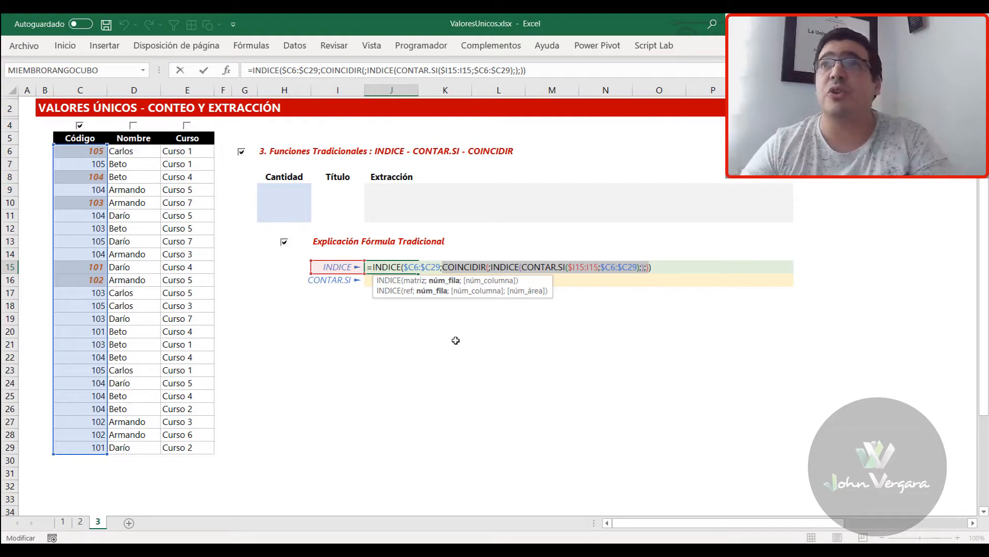
text(1)
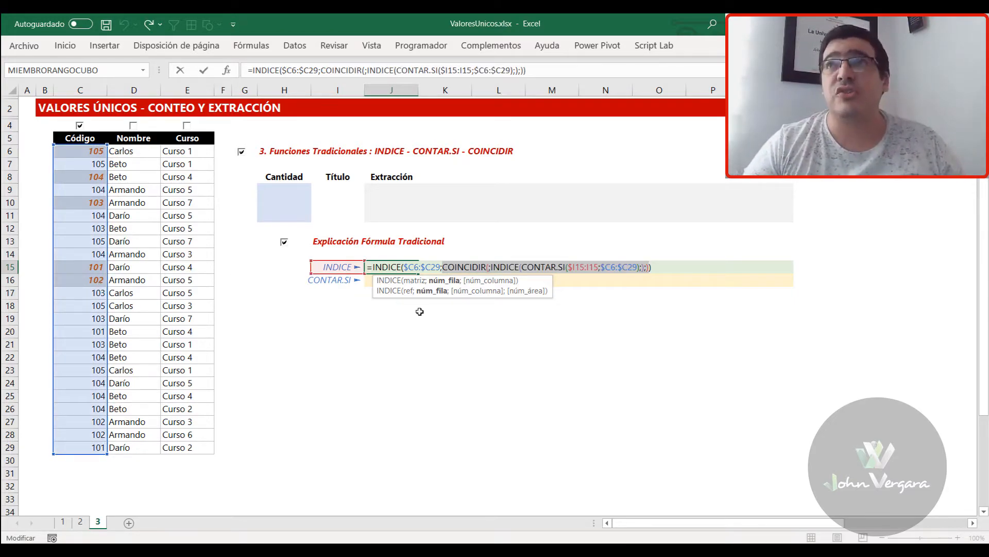
key(ctrl+Return)
Evaluate COINCIDIR's lookup array in K15 in place to inspect it, and restore the nested INDICE expression
click(454, 266)
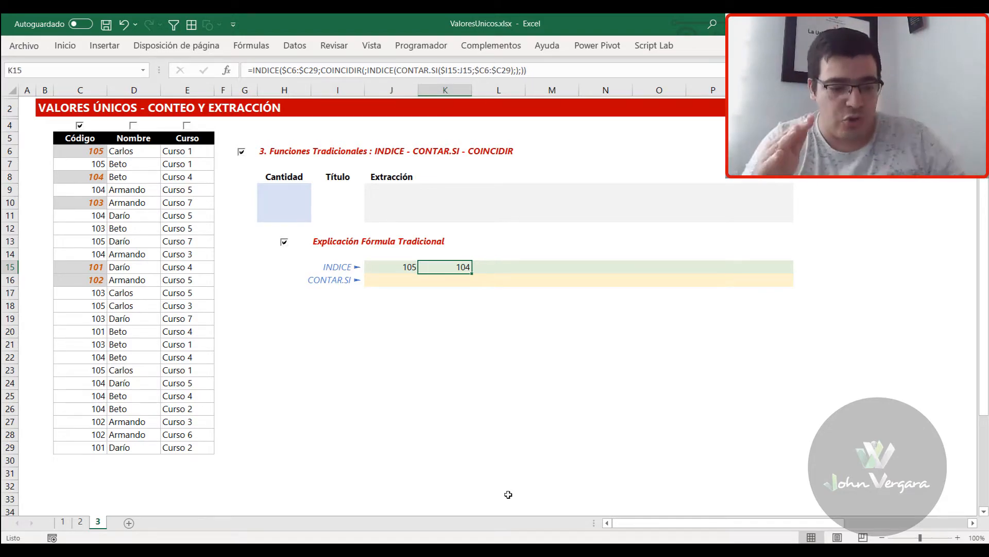
key(F2)
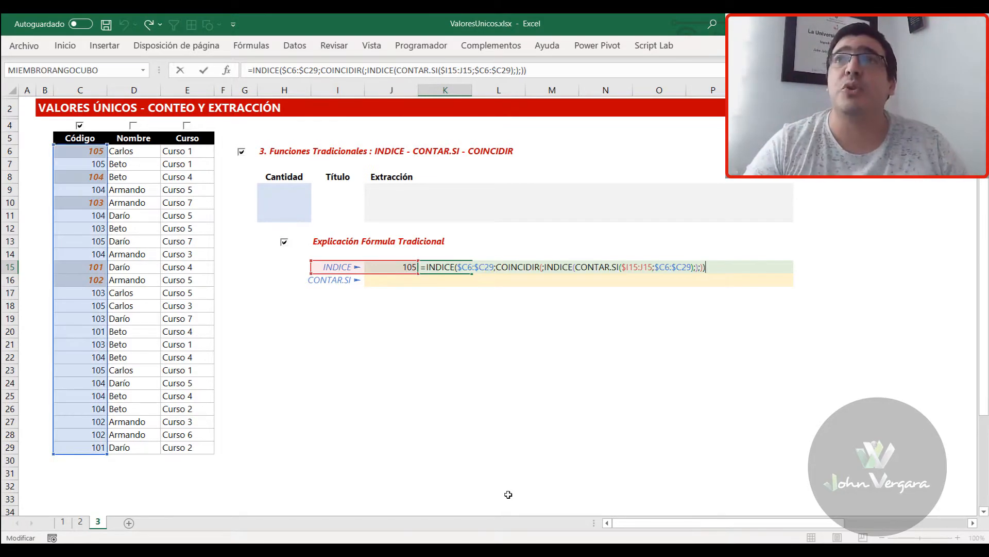
click(554, 265)
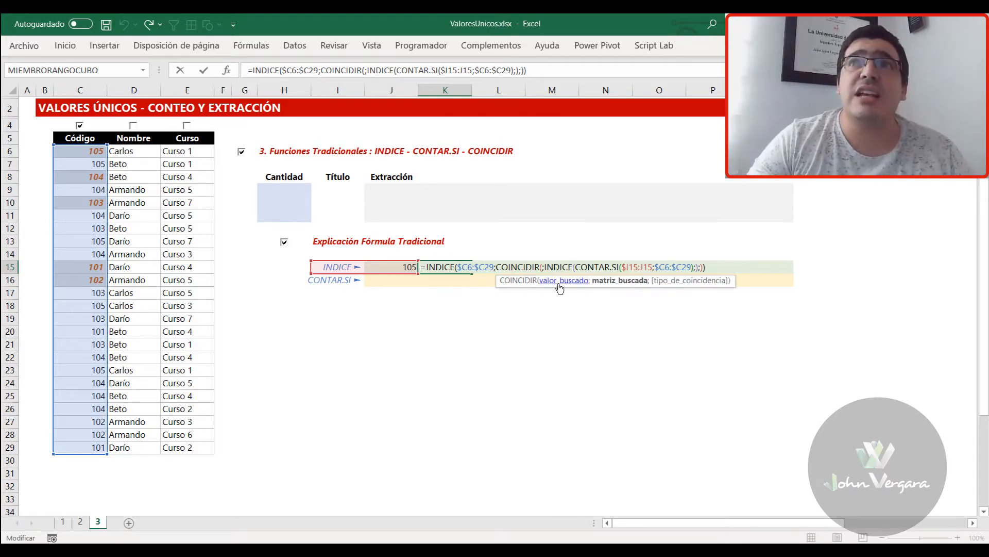
click(612, 288)
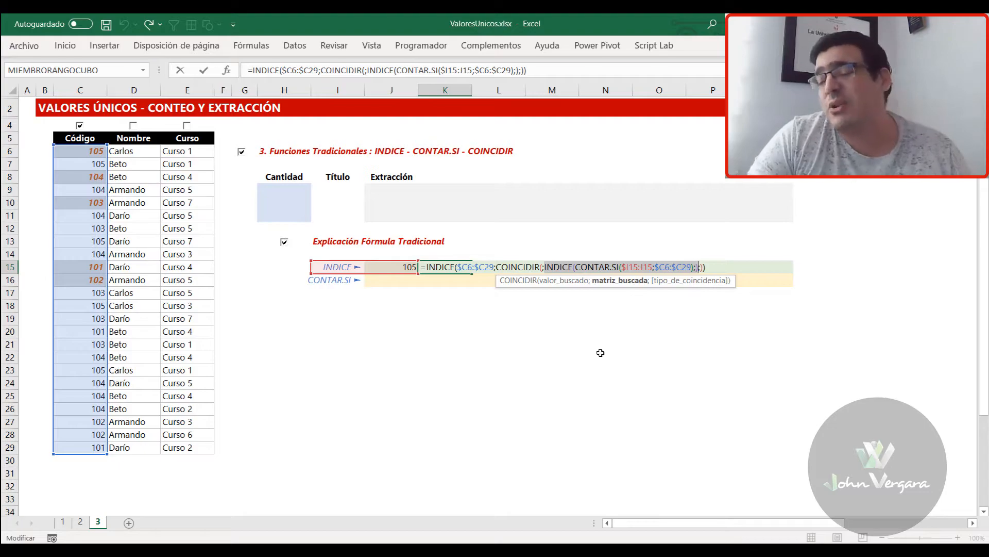
key(F9)
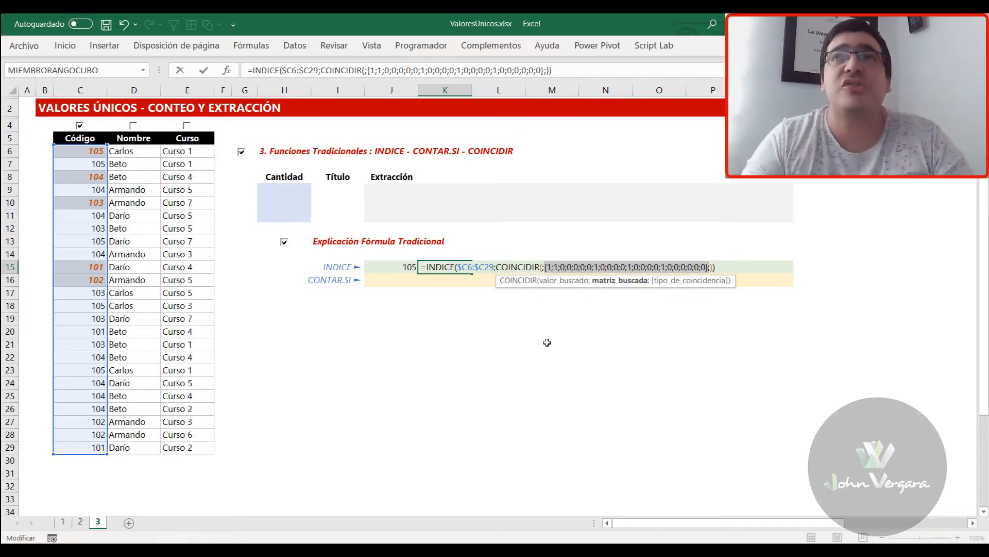
key(ctrl+z)
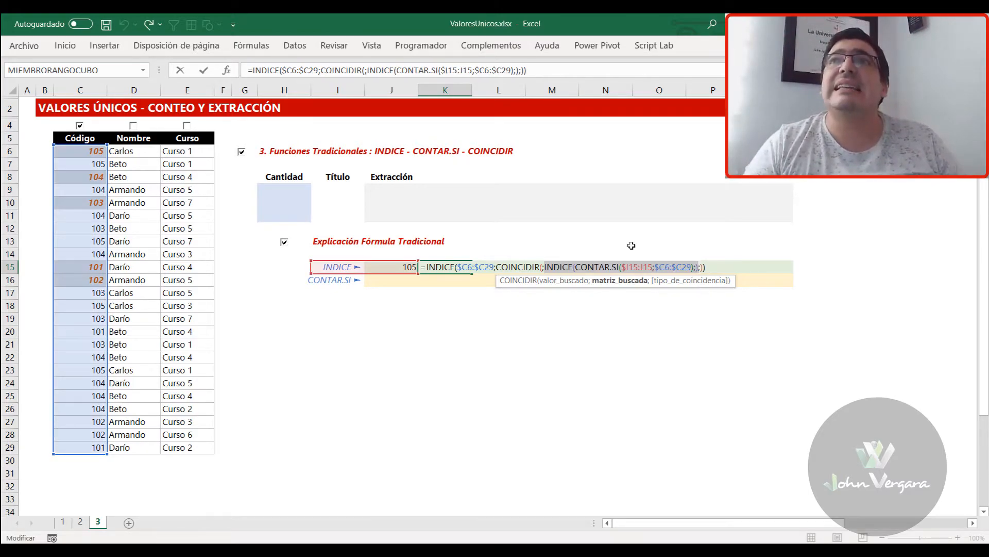
Evaluate the outer INDICE's COINCIDIR row argument in K15 in place, and restore the original formula
click(525, 266)
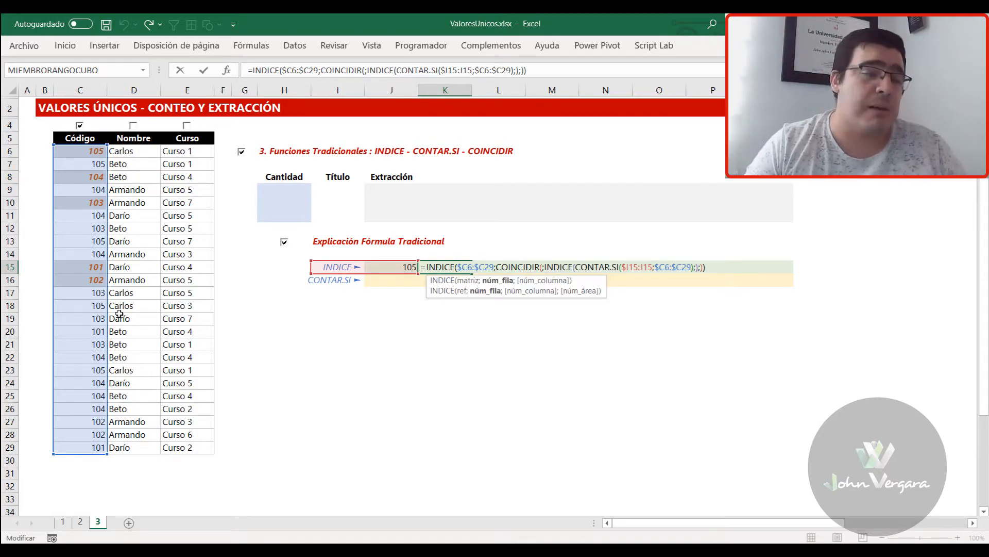
click(497, 281)
text(3)
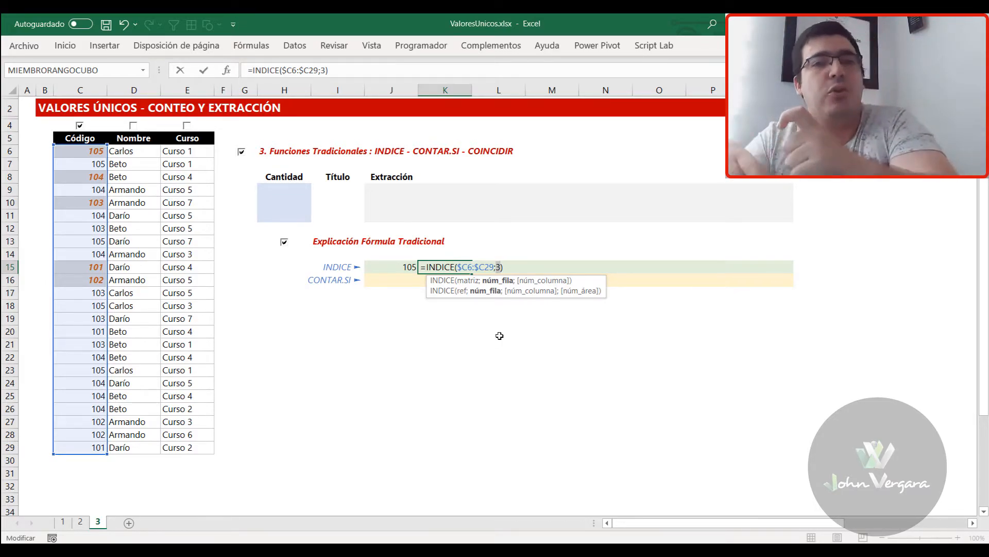
key(ctrl+z)
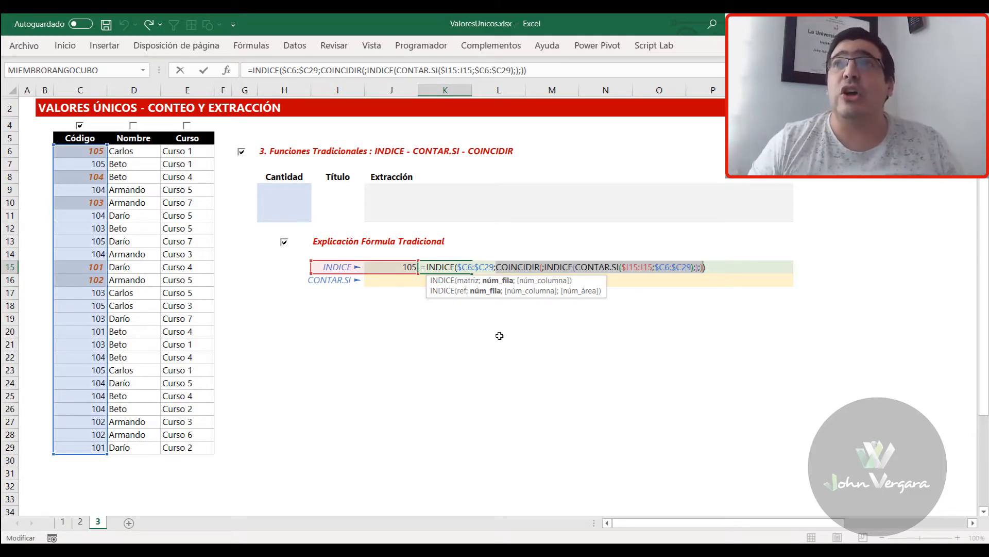
key(ctrl+Return)
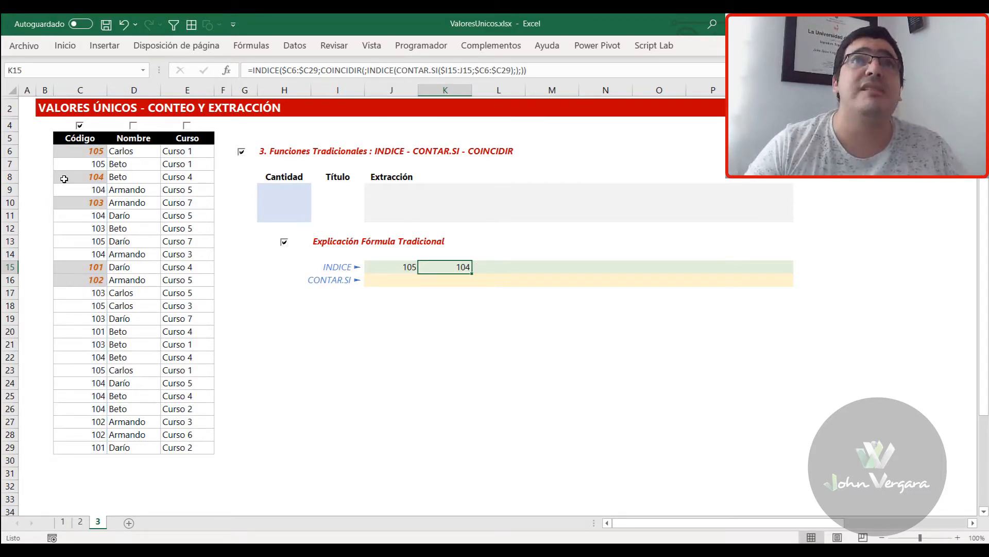
Fill the K15 extraction formula across the rest of the INDICE row, through Q15
drag(473, 271, 521, 271)
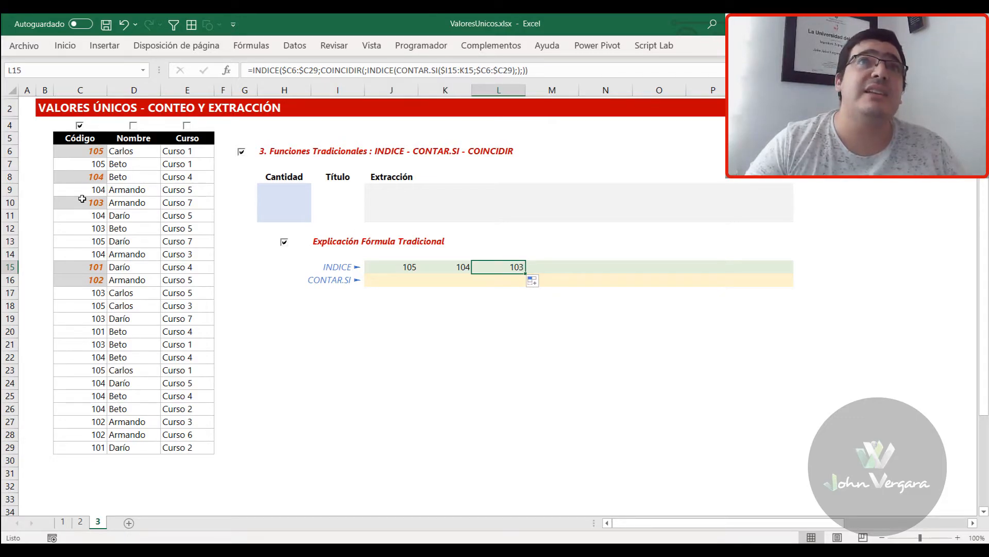
drag(527, 274, 758, 273)
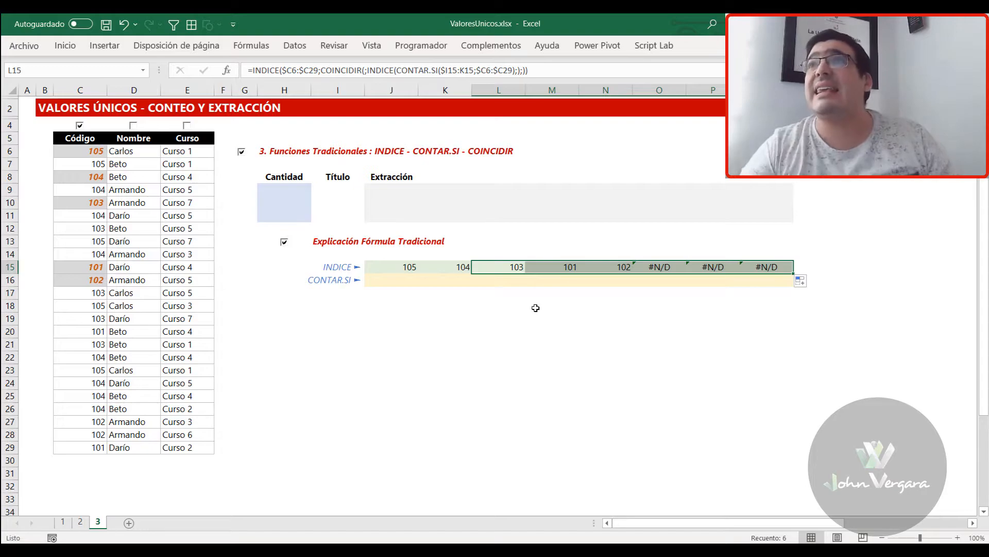
click(607, 268)
click(88, 282)
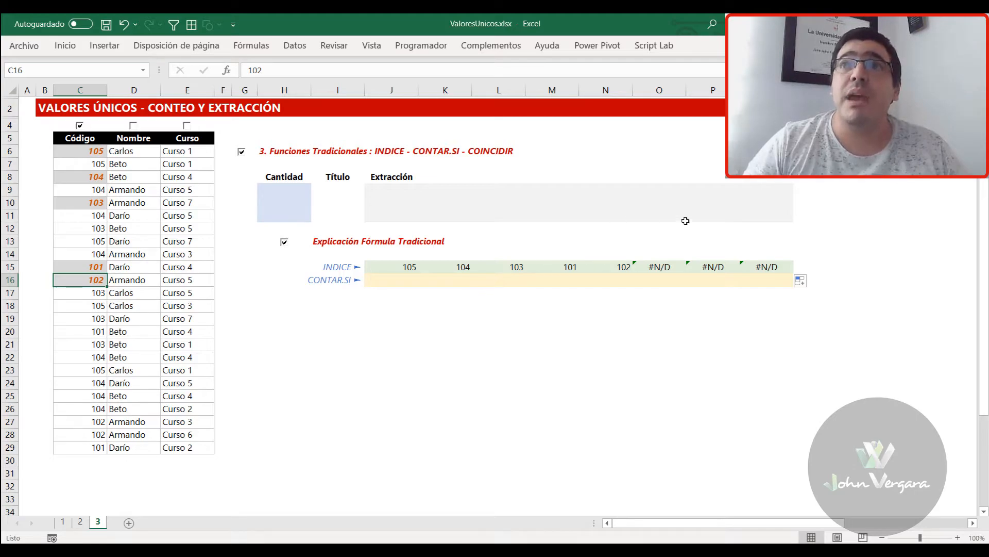
Evaluate COINCIDIR's lookup array in O15 in place to inspect it, and restore the nested INDICE expression
click(659, 264)
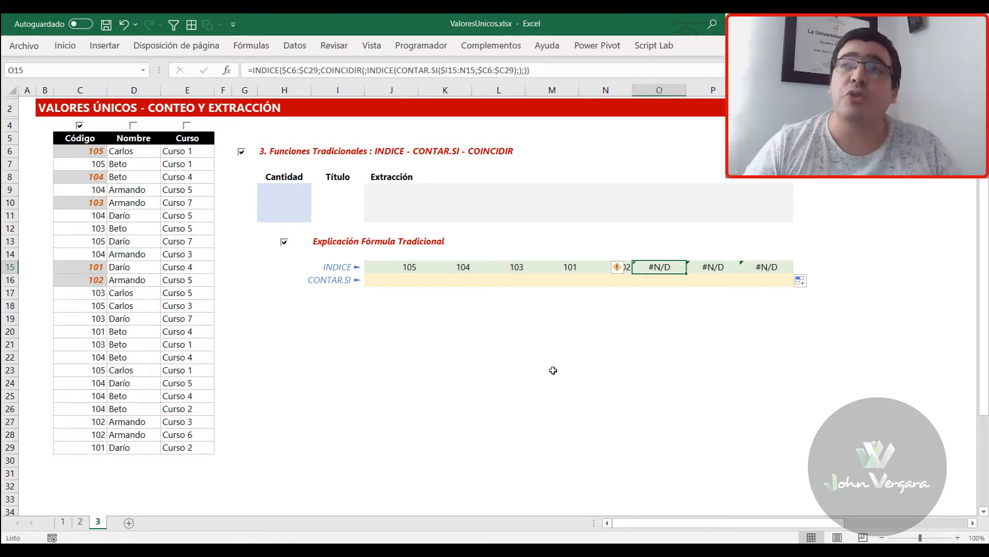
key(F2)
click(781, 267)
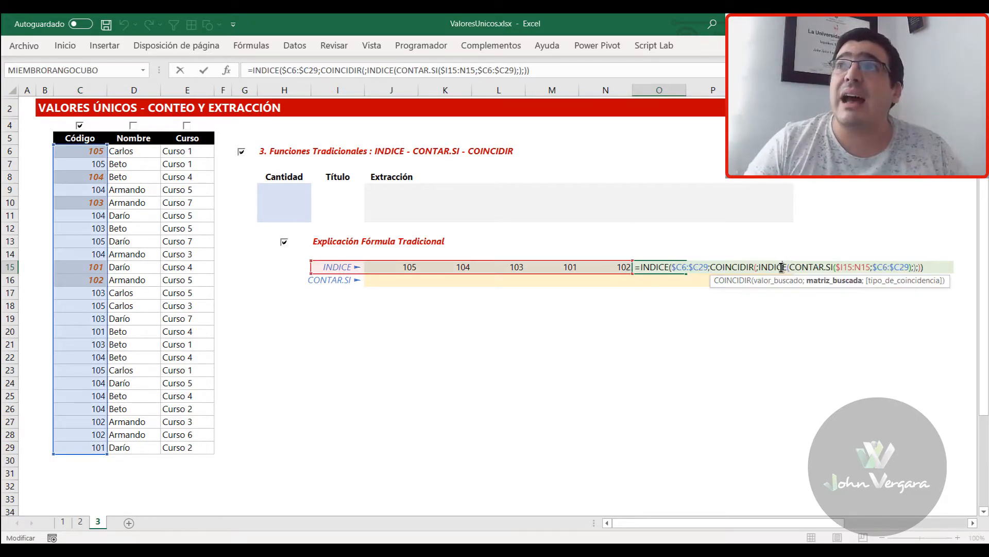
click(825, 285)
key(F9)
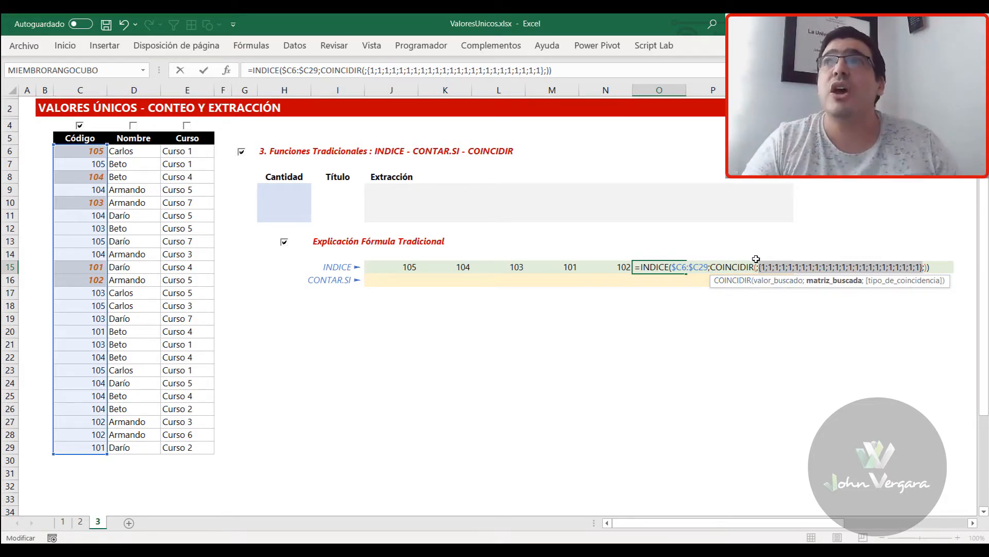
key(ctrl+z)
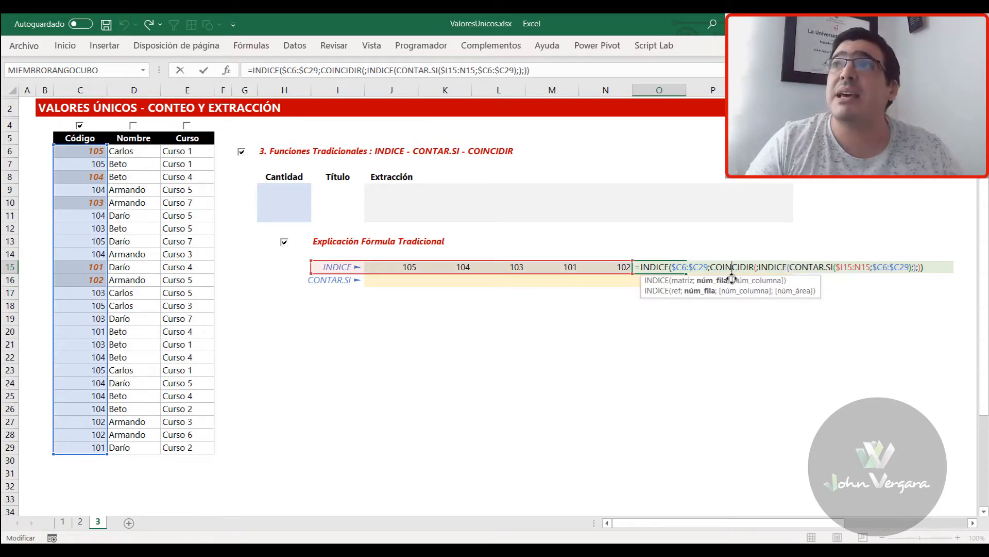
Evaluate the outer INDICE's COINCIDIR row argument in O15 in place, and restore the original formula
click(719, 283)
key(F9)
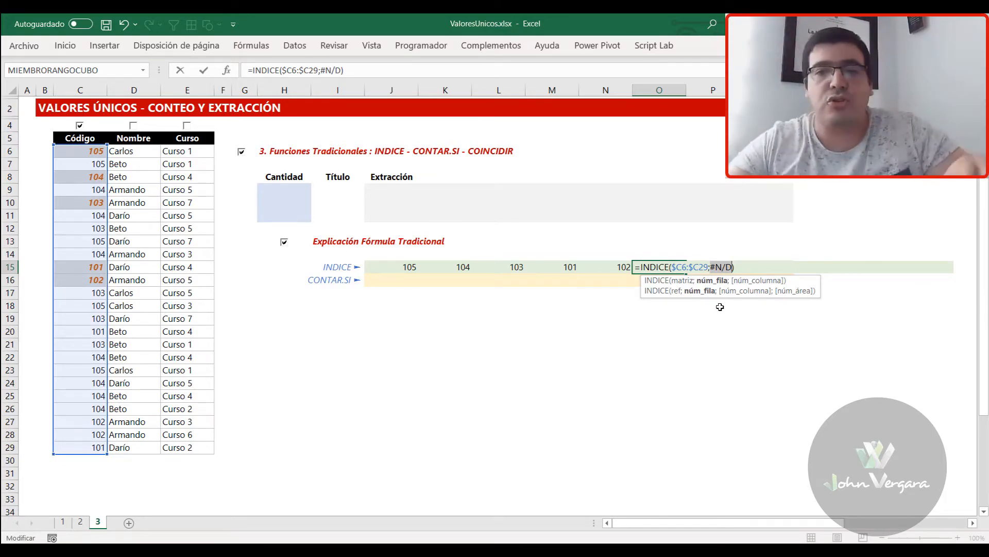
key(ctrl+z)
key(Escape)
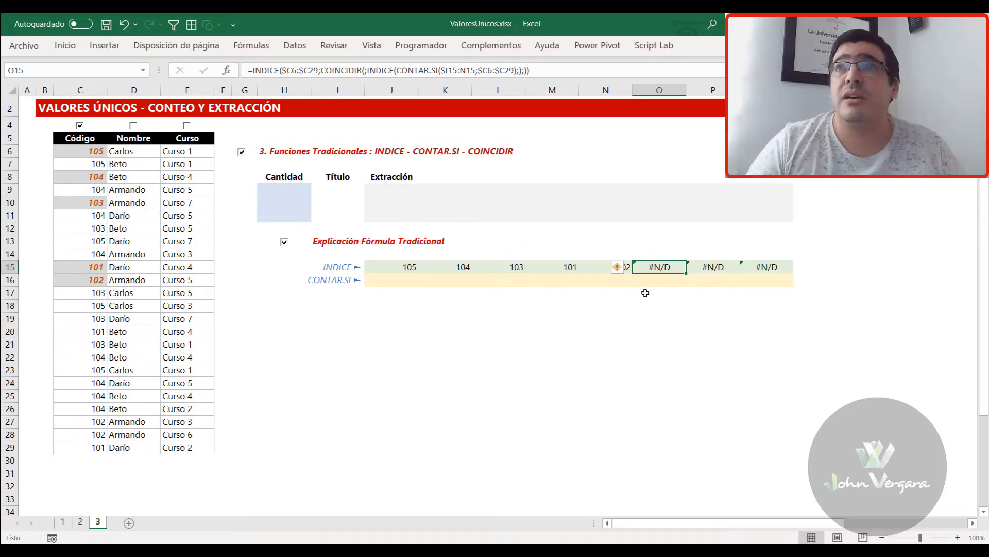
Evaluate COINCIDIR's lookup array in L15 in place to inspect it, and restore the nested INDICE expression
click(523, 268)
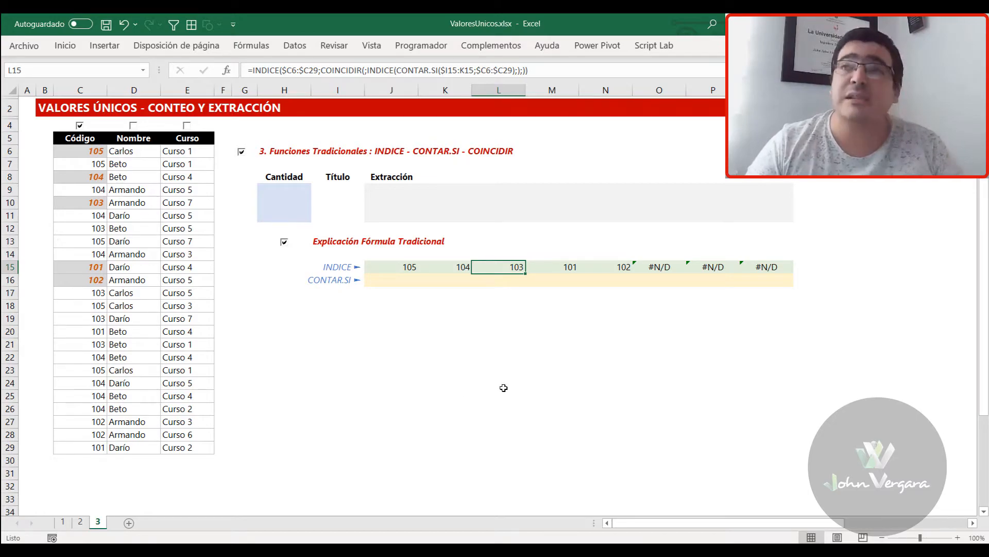
key(F2)
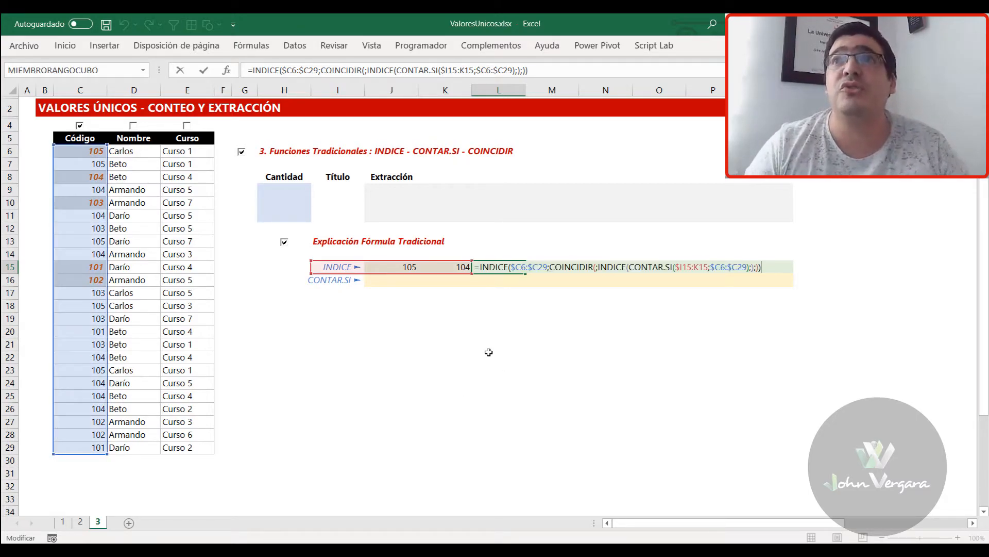
click(610, 266)
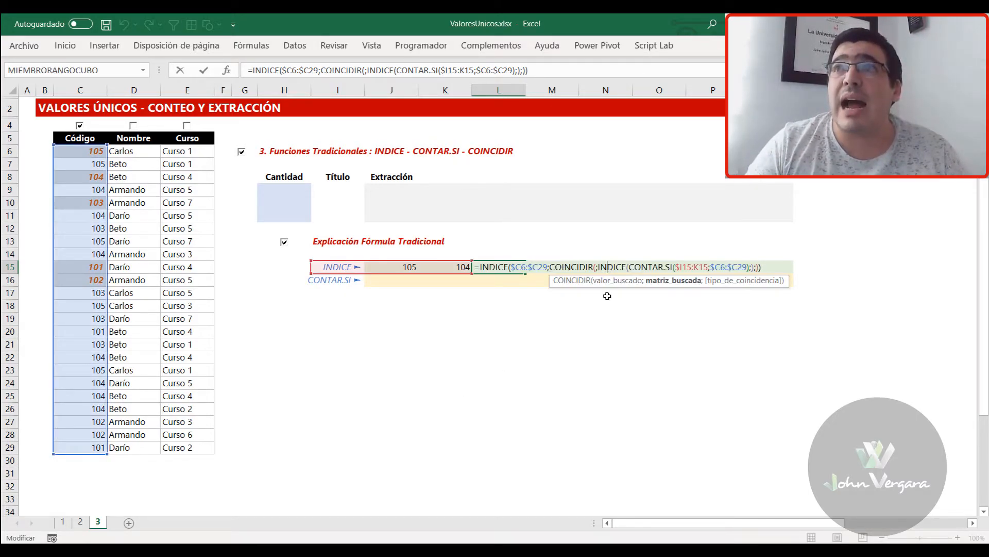
click(670, 285)
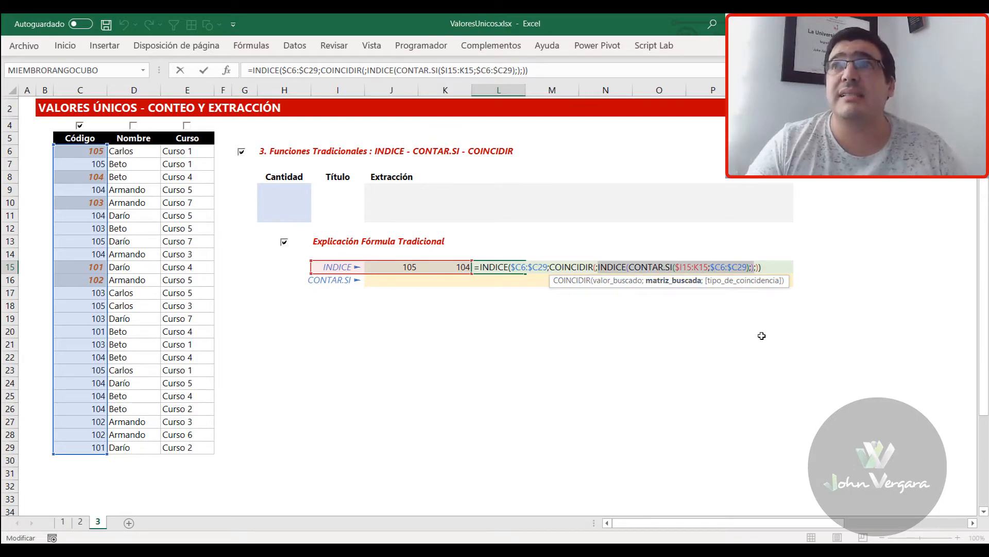
key(F9)
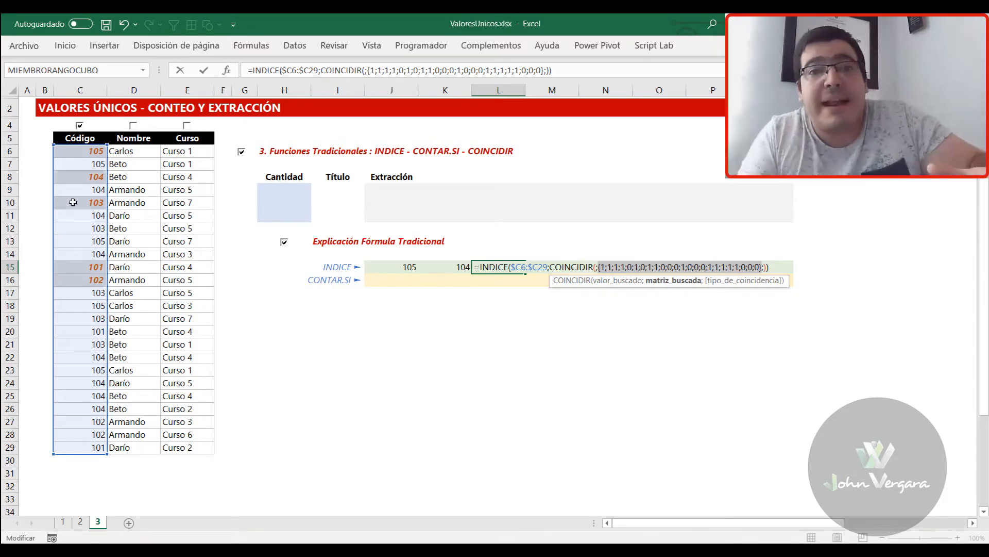
key(ctrl+z)
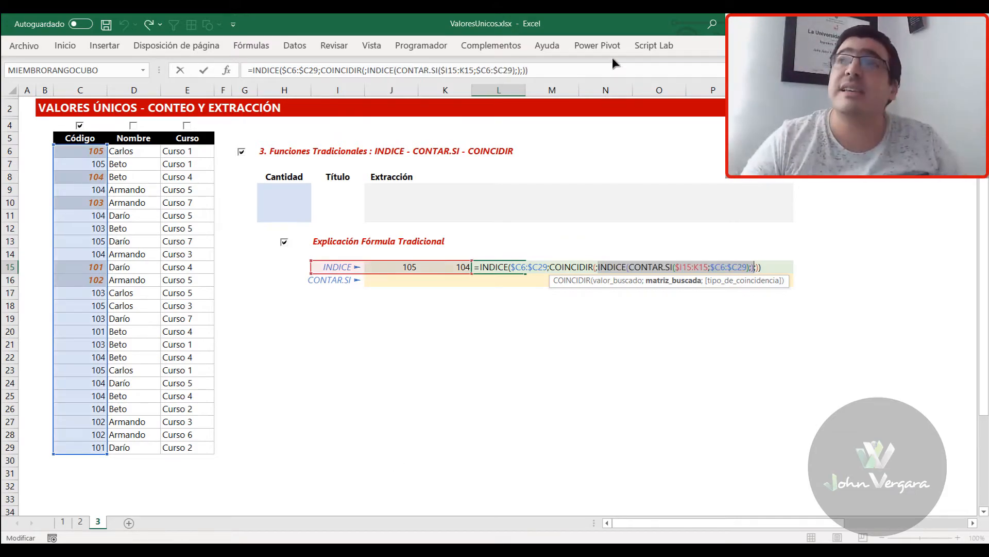
Evaluate the outer INDICE's COINCIDIR row argument in L15 in place, and restore the original formula
click(567, 268)
click(557, 283)
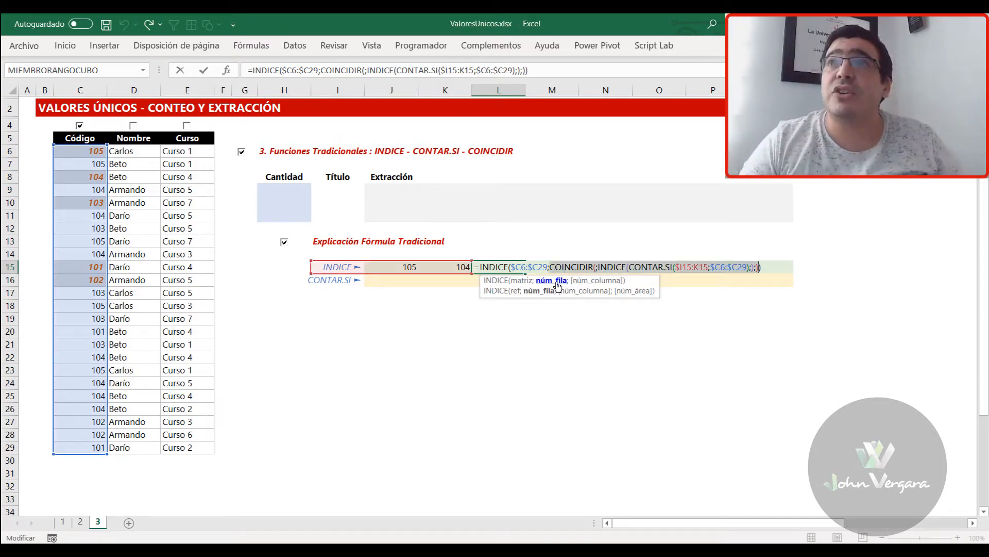
key(F9)
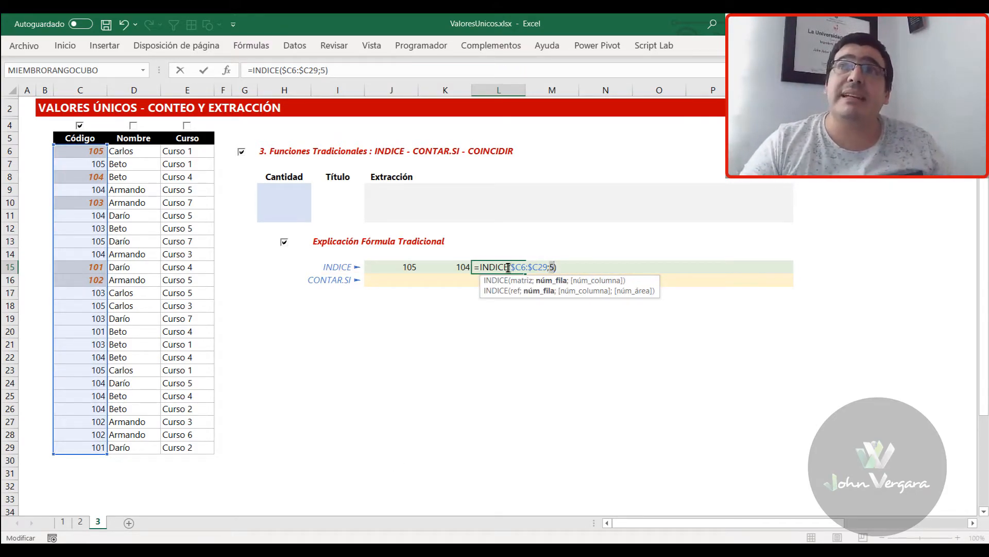
key(ctrl+z)
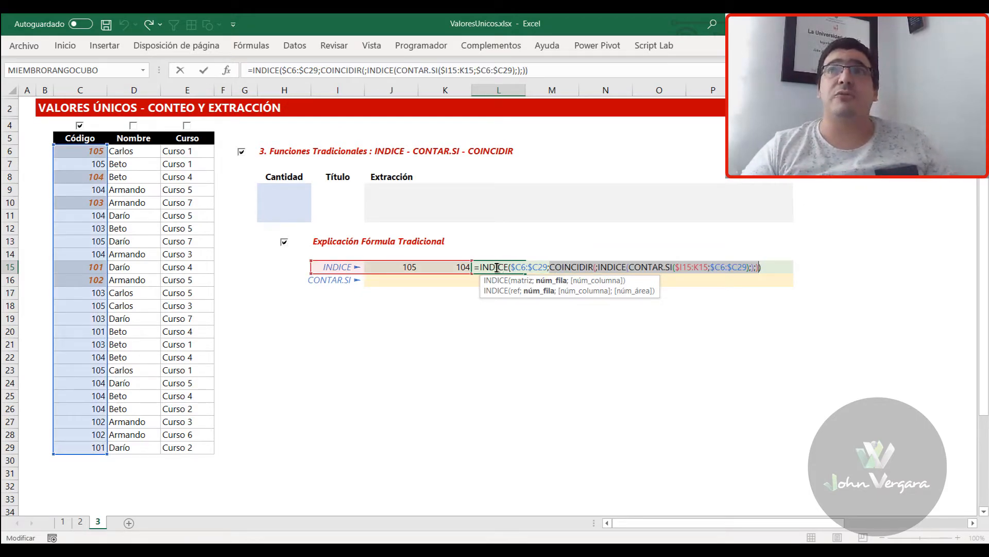
key(Return)
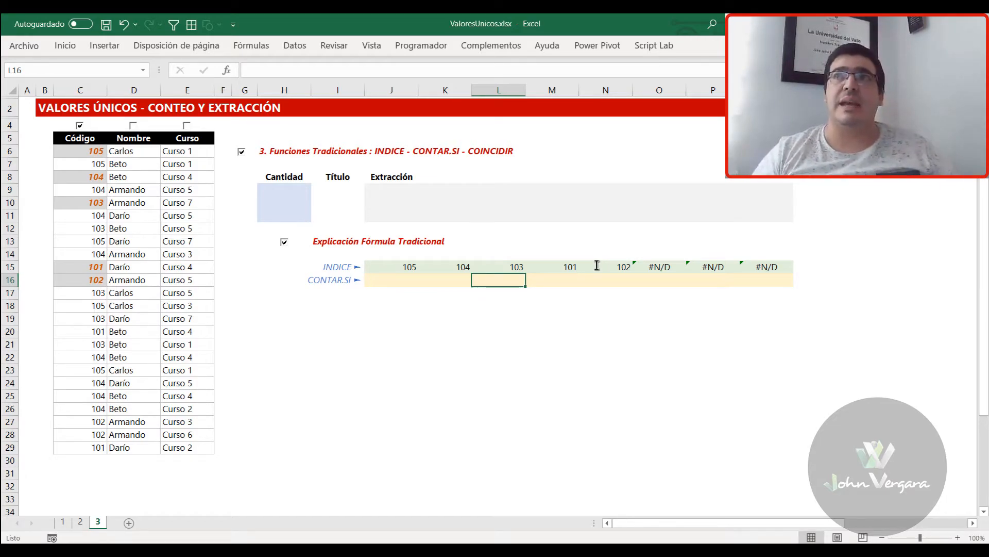
Display J15's formula as text in J14 with =FORMULATEXTO(J15)
key(Left)
key(Left)
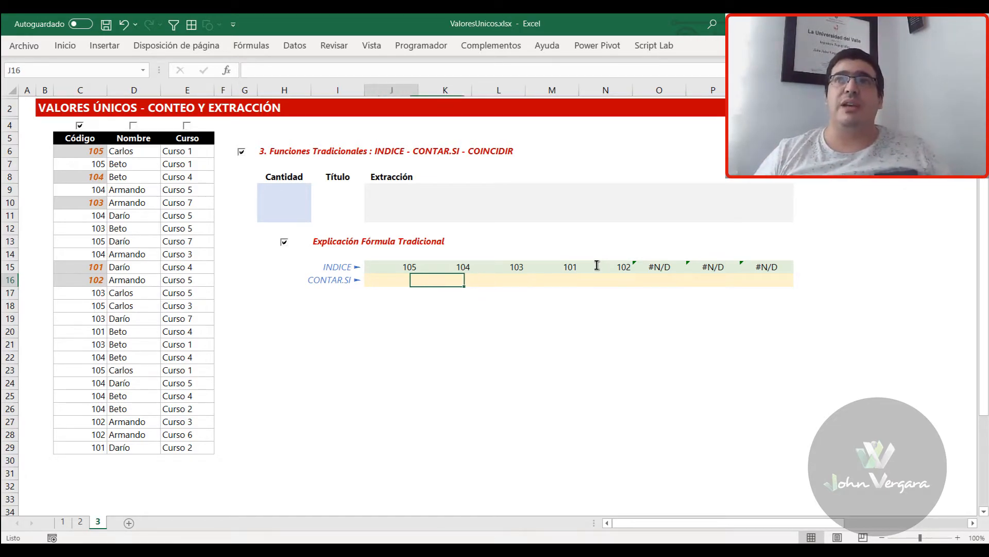
key(Up)
key(Up)
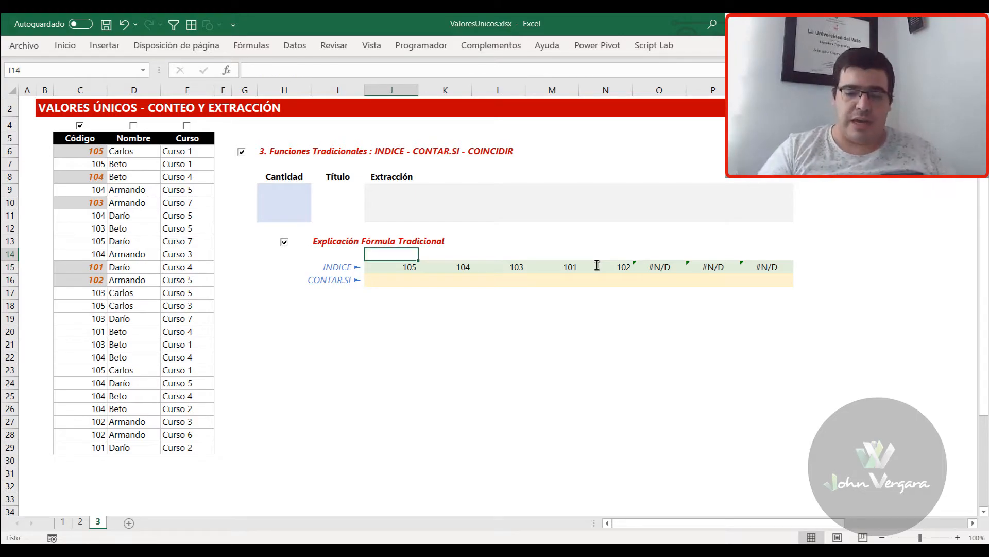
text(=FORMULATEXTO(J15))
key(ctrl+Return)
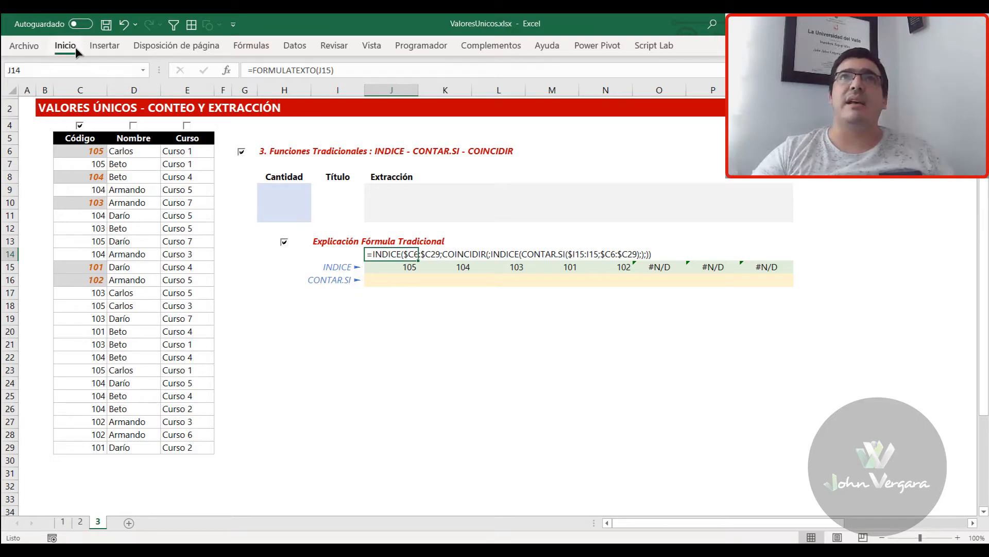
Format the formula text in J14 with red, bold and italic font
click(65, 46)
click(191, 94)
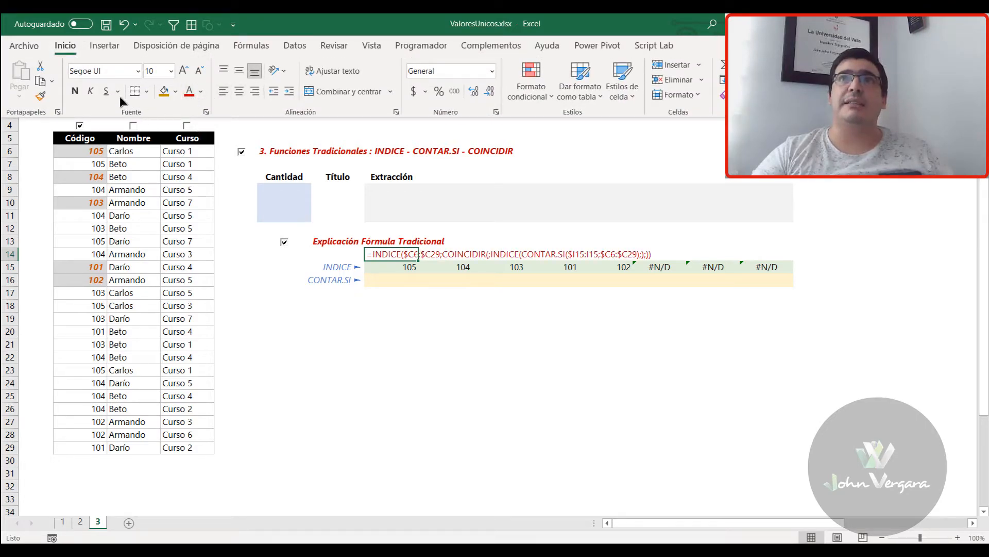
click(76, 91)
click(90, 91)
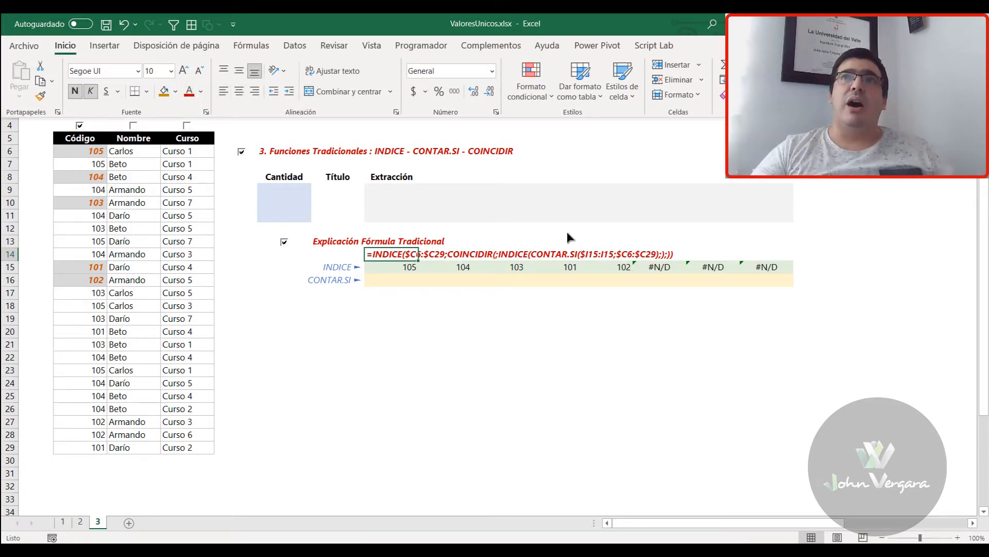
click(386, 262)
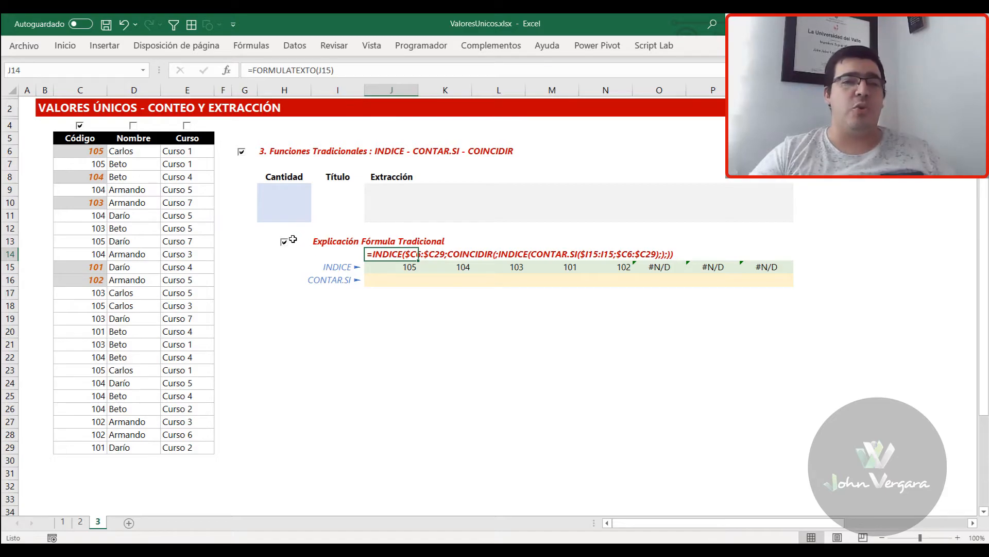
Enter the headings Nombre, Curso and Código in I9:I11 under Título
key(Left)
key(Up)
key(Up)
key(Up)
key(Up)
key(Up)
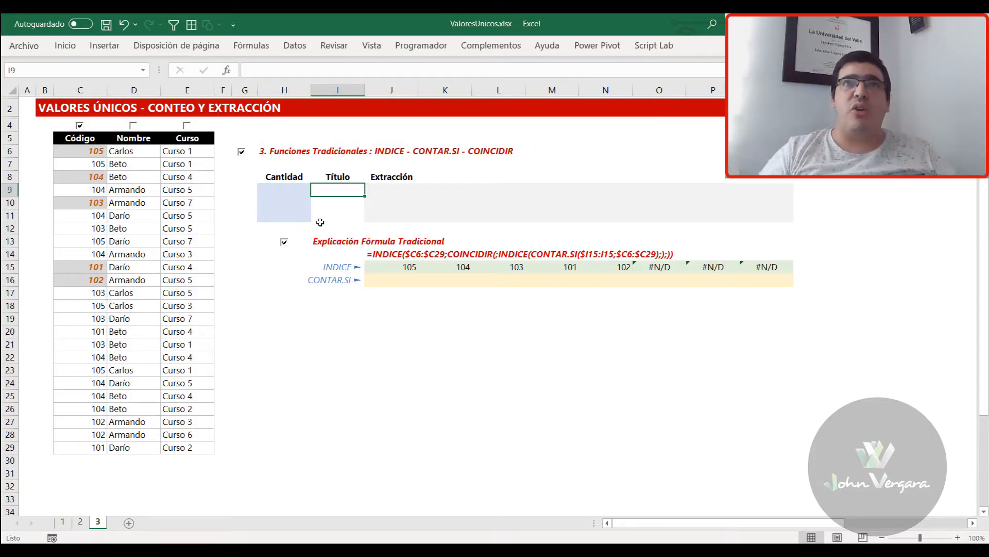
text(Nombre)
key(Return)
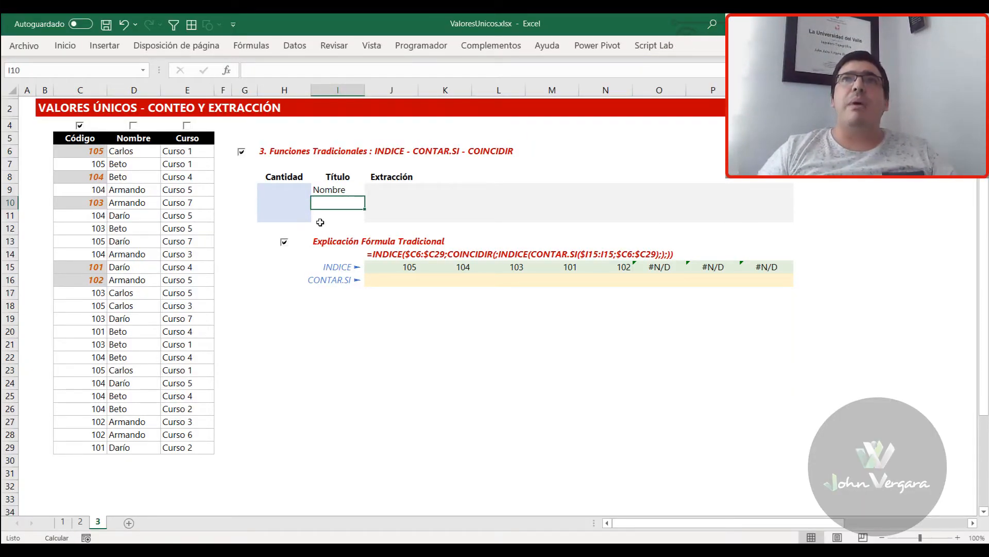
text(Curso)
key(Return)
text(Cpo)
key(BackSpace)
key(BackSpace)
text(ódigo)
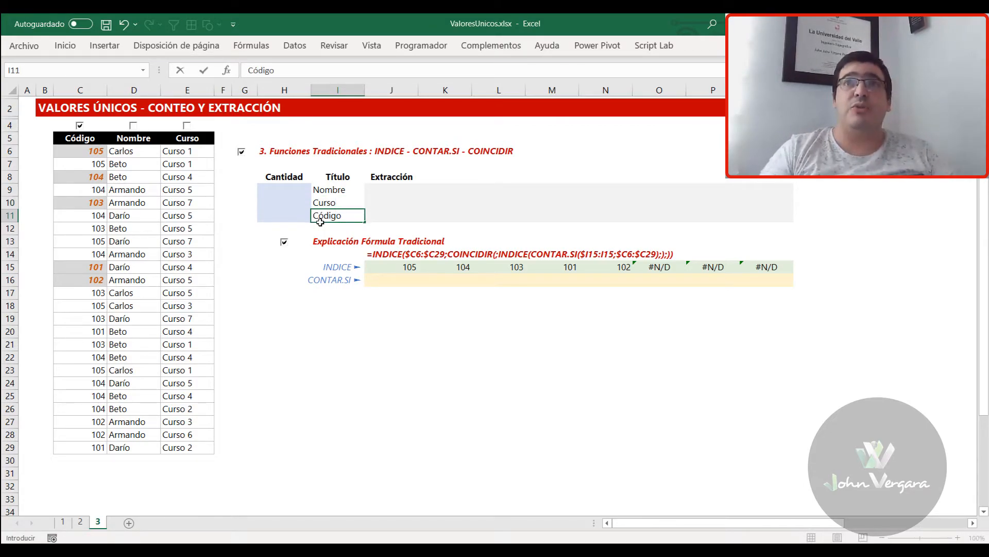
key(ctrl+Return)
Select J9 and turn on the unique-value highlighting for the Nombre and Curso columns
key(Up)
key(Up)
key(Right)
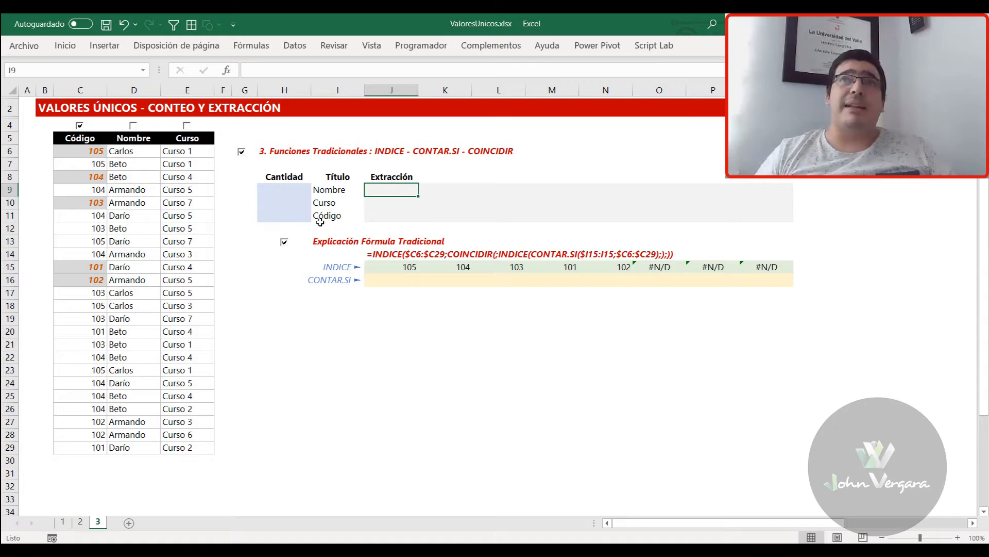
key(Left)
key(Right)
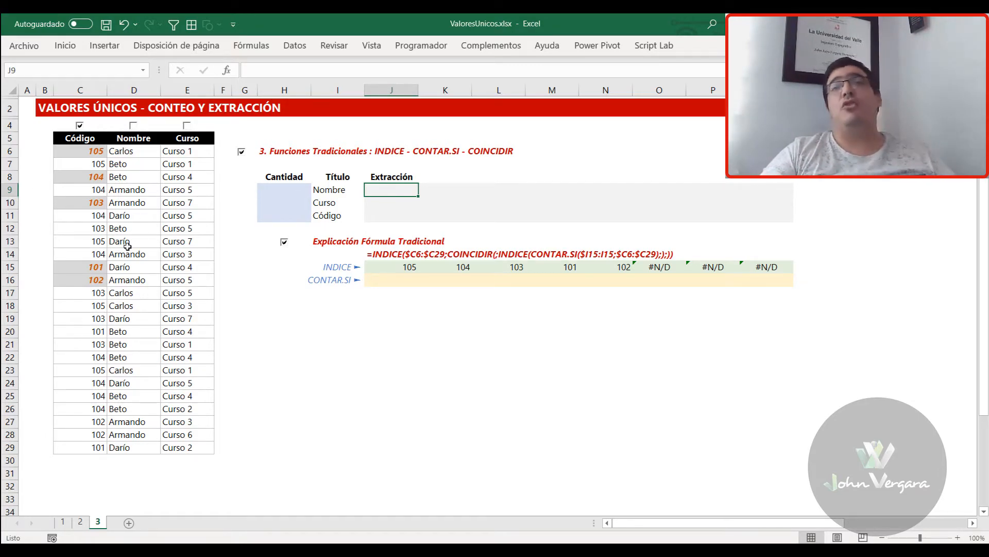
click(133, 125)
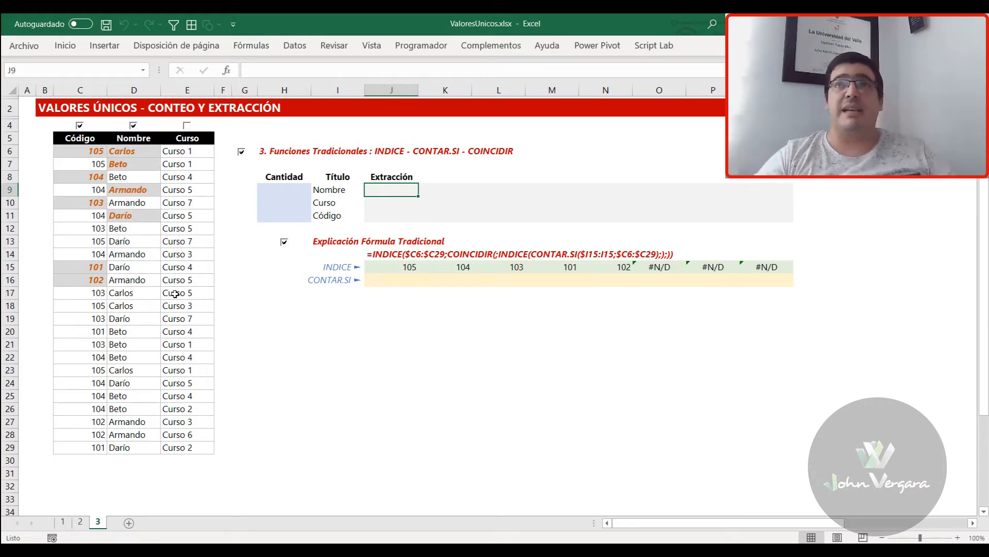
click(186, 125)
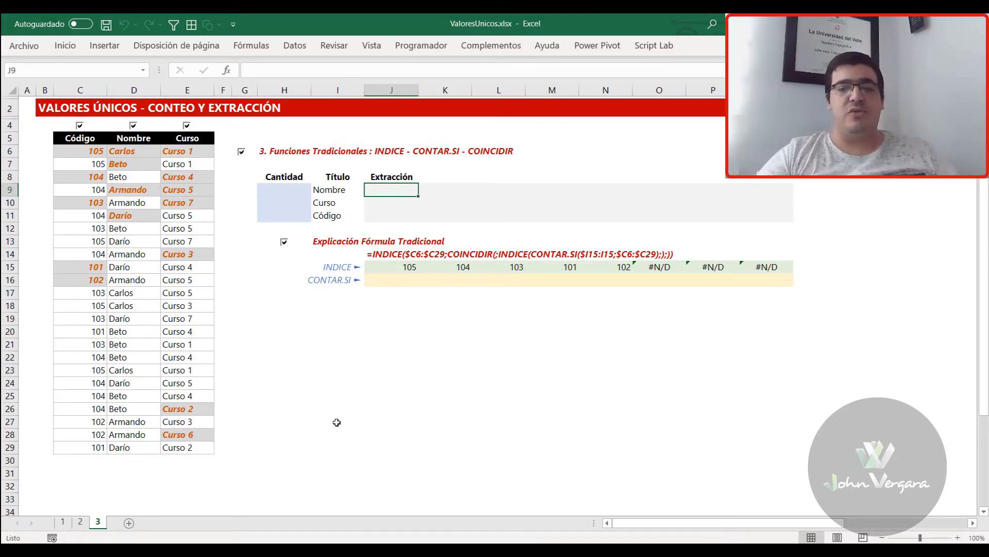
Start an INDICE formula in J9 with the absolute table range $C$6:$E$29 as its matrix
text(=INDICE()
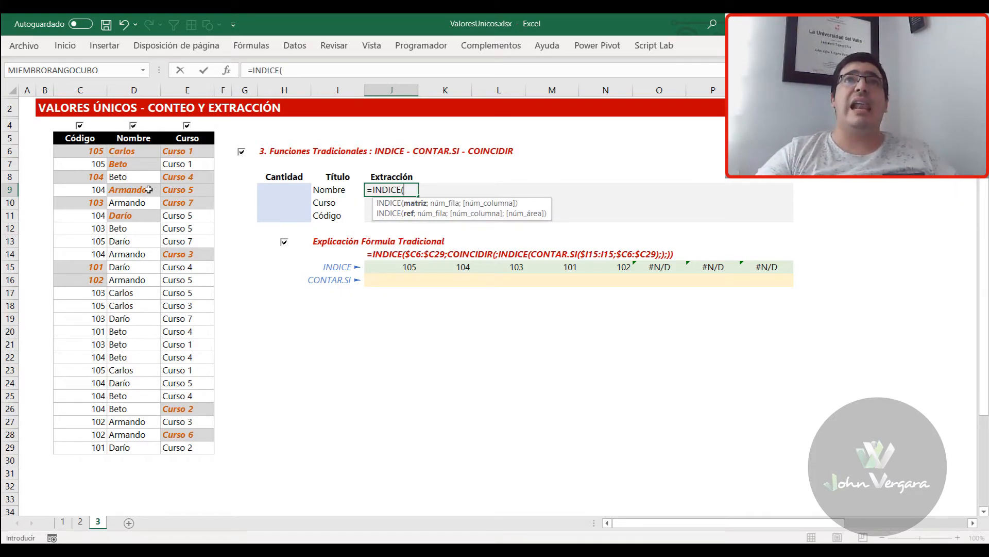
drag(88, 148, 183, 449)
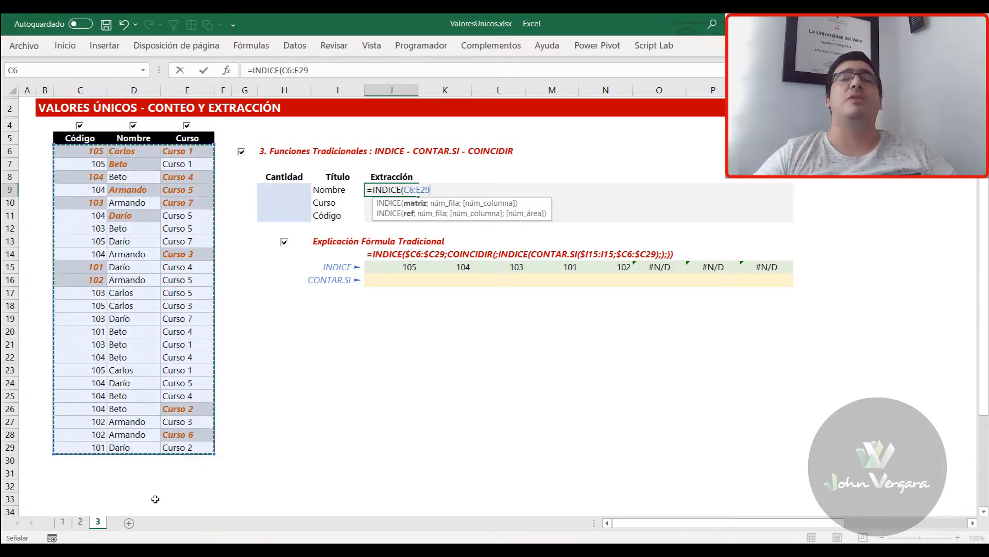
key(F4)
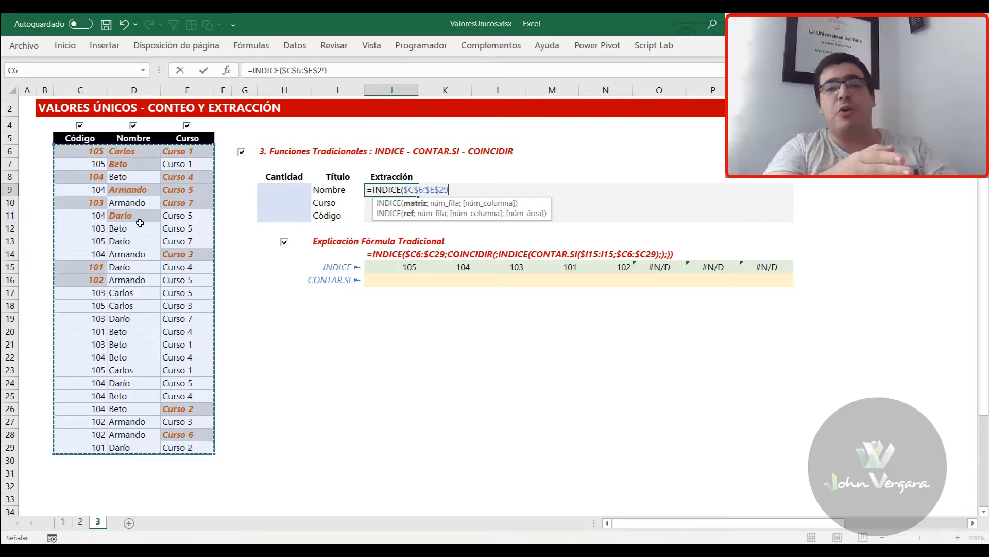
text(;)
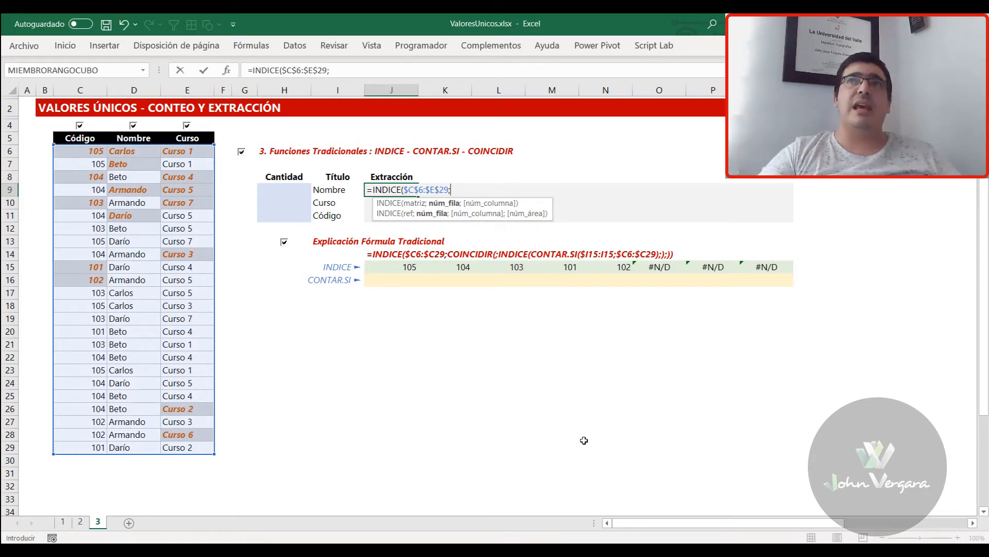
Nest COINCIDIR as the row argument of J9's INDICE formula, leaving its lookup value empty
text(COINCID)
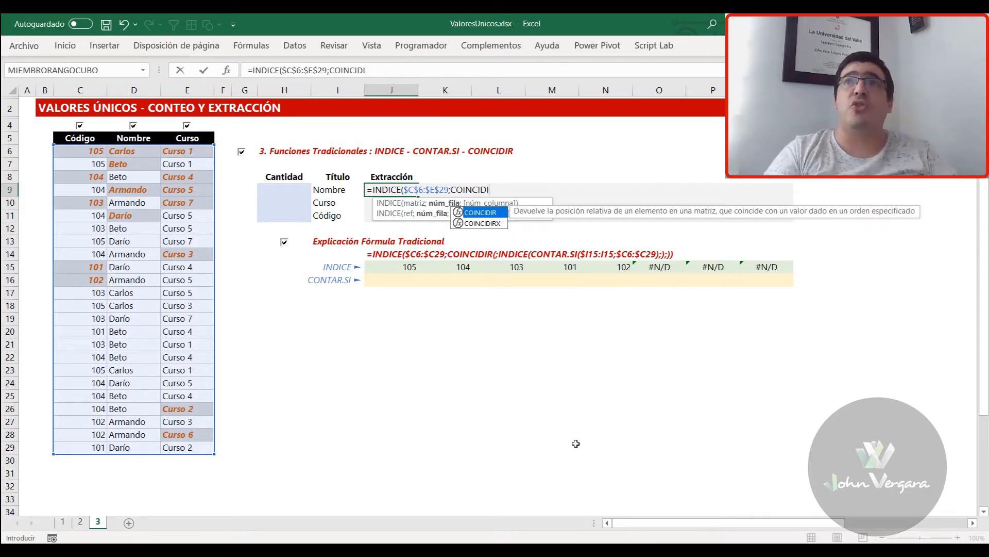
text(I)
key(Tab)
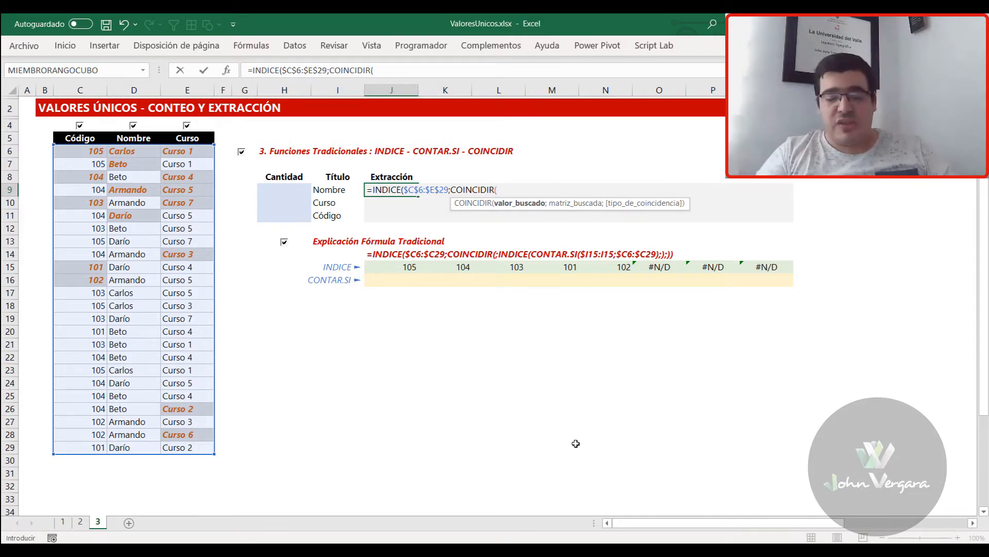
text(;)
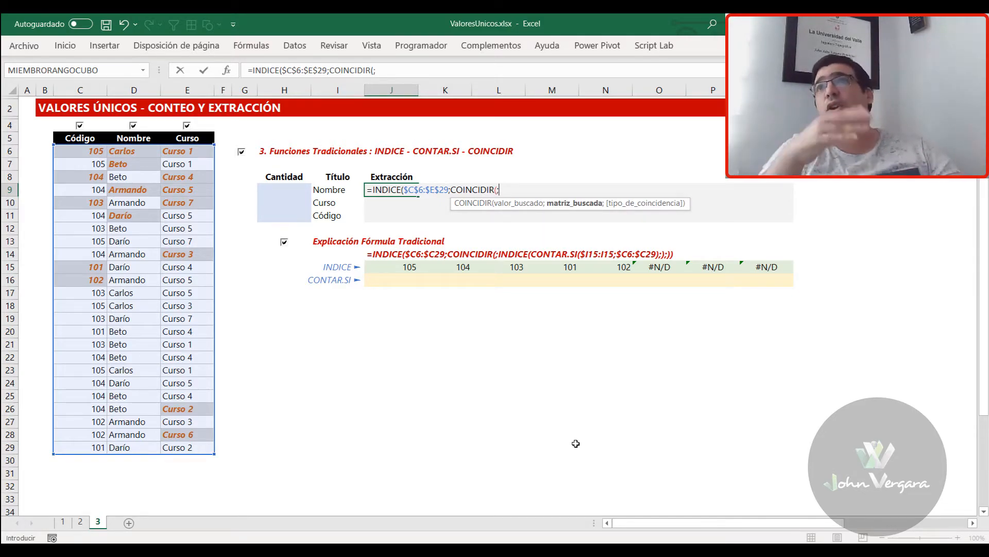
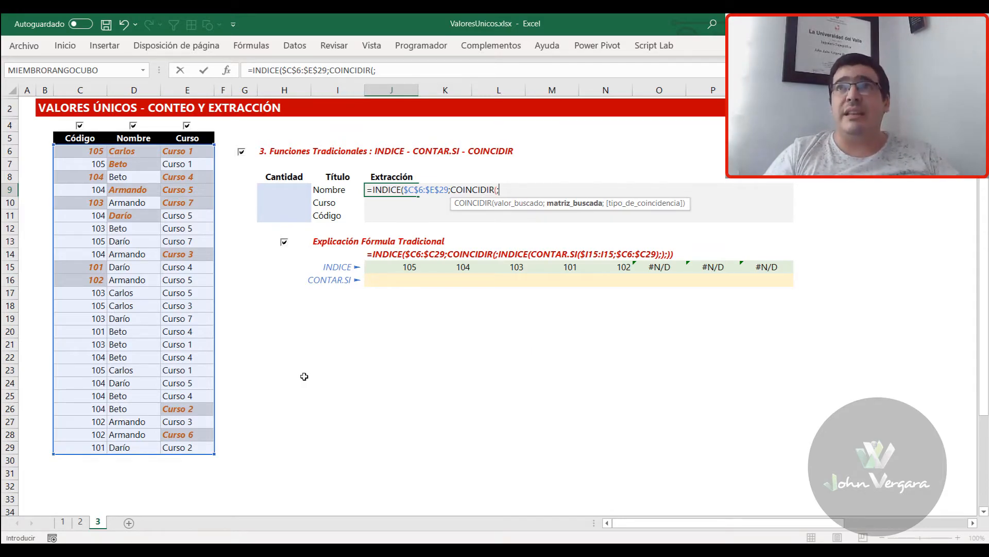
text(INDICE()
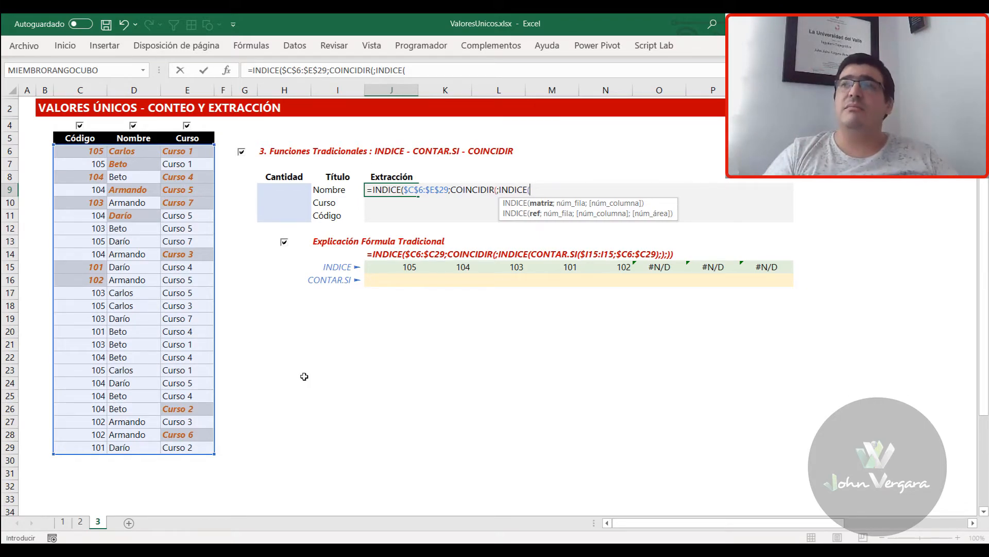
key(BackSpace)
key(BackSpace)
key(BackSpace)
key(BackSpace)
key(BackSpace)
key(BackSpace)
key(BackSpace)
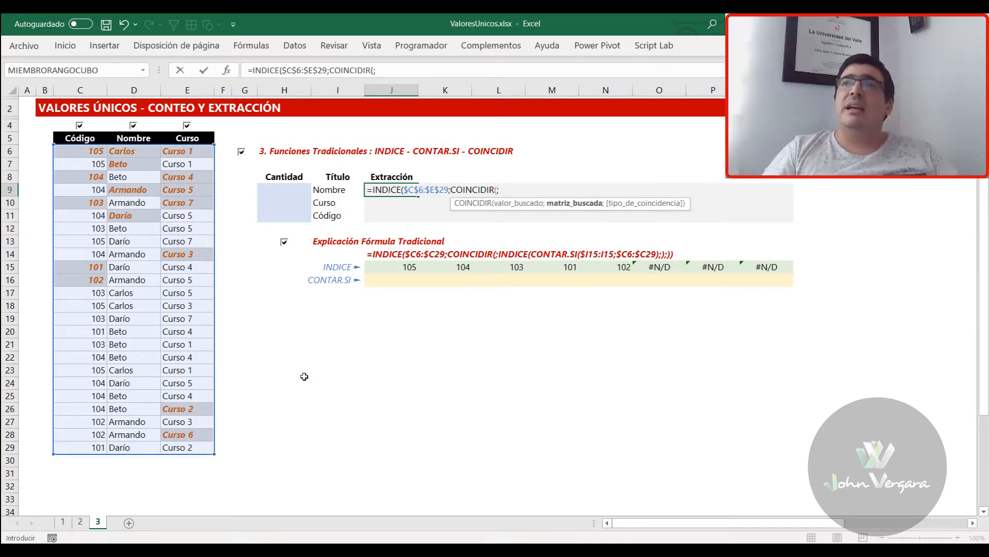
Nest CONTAR.SI as COINCIDIR's lookup array in J9's formula, with the expanding range $I9:I9 as its range argument
text(CONTAR.SI()
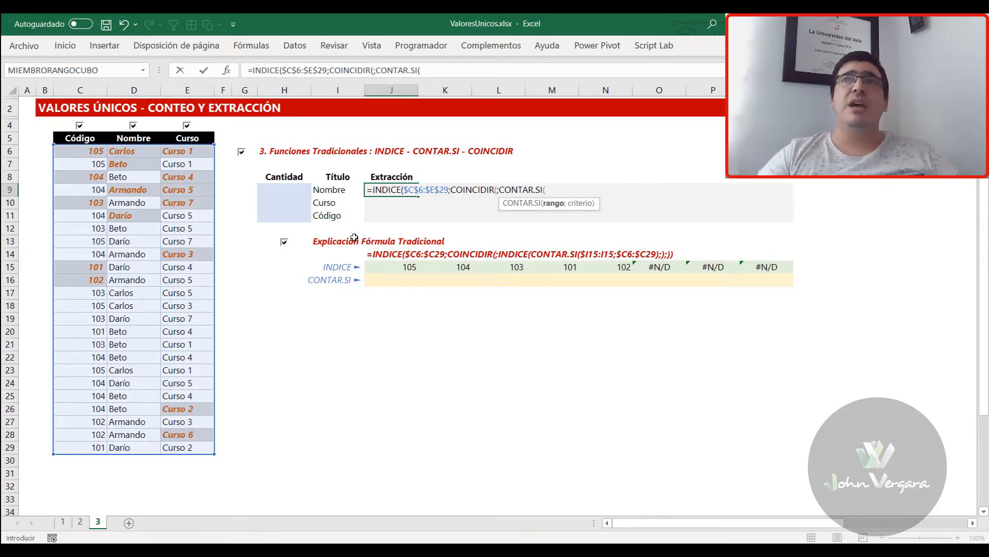
click(332, 191)
key(F8)
drag(561, 190, 547, 192)
text($I9:I9)
click(568, 190)
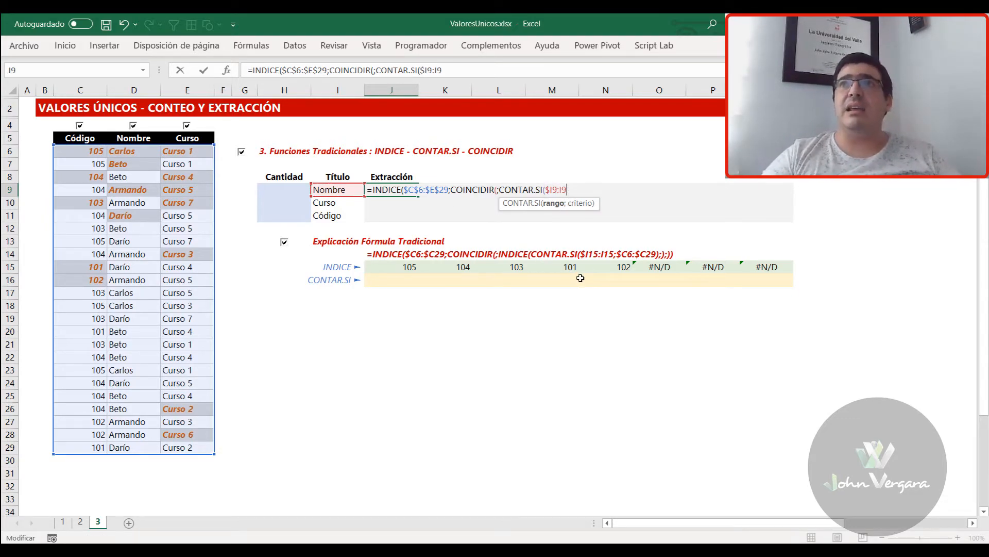
text(;)
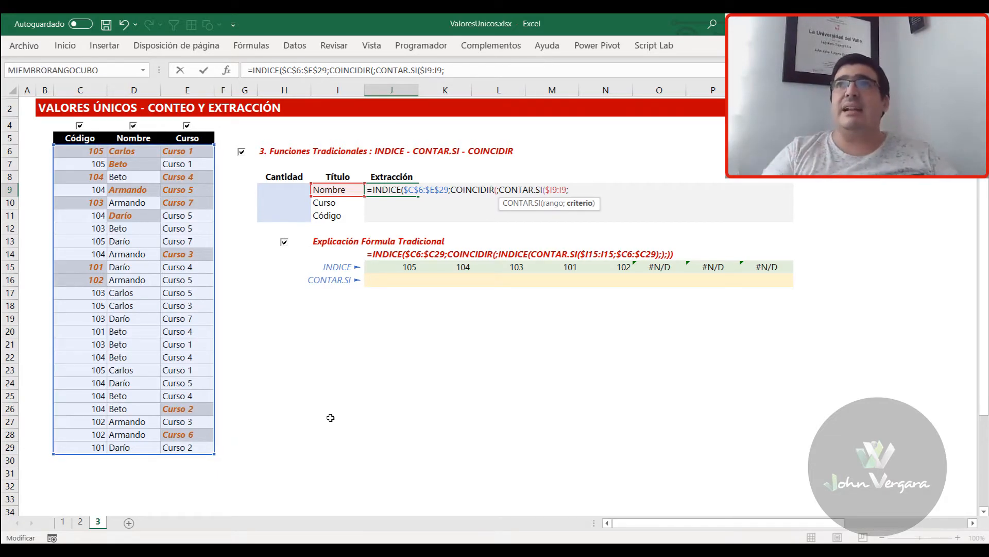
Nest INDICE as the CONTAR.SI criterion with the absolute matrix $C$6:$E$29, leaving its row argument empty
text(INDICE()
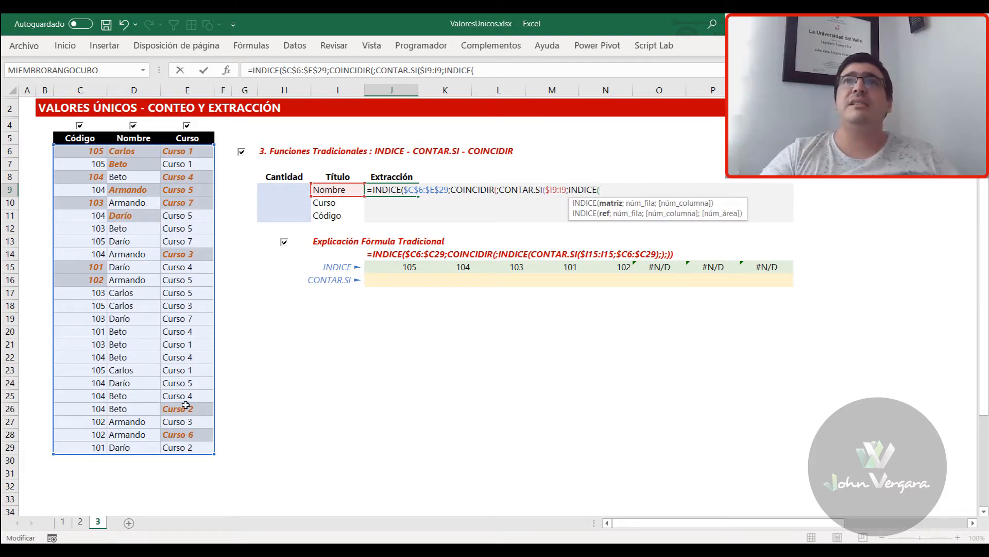
drag(88, 151, 199, 447)
key(F4)
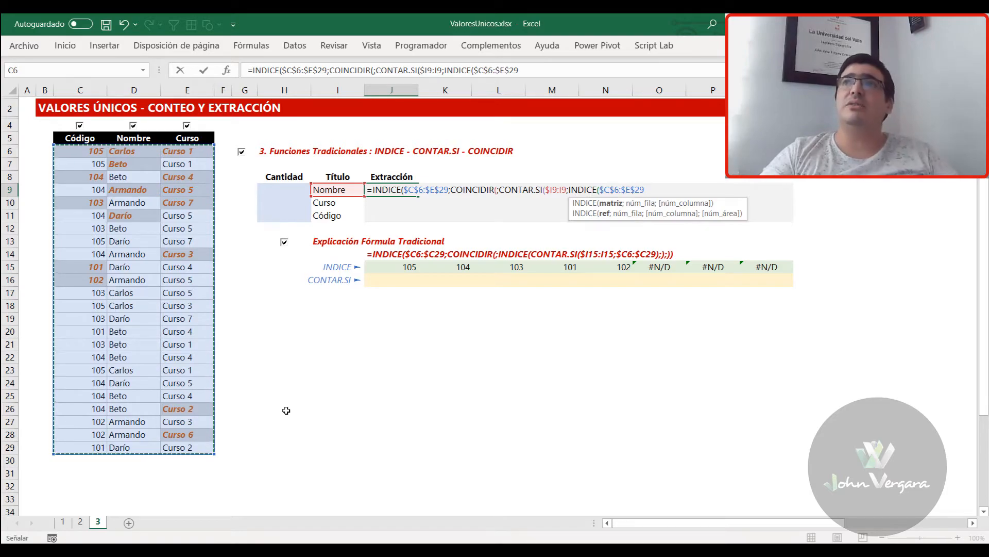
text(;)
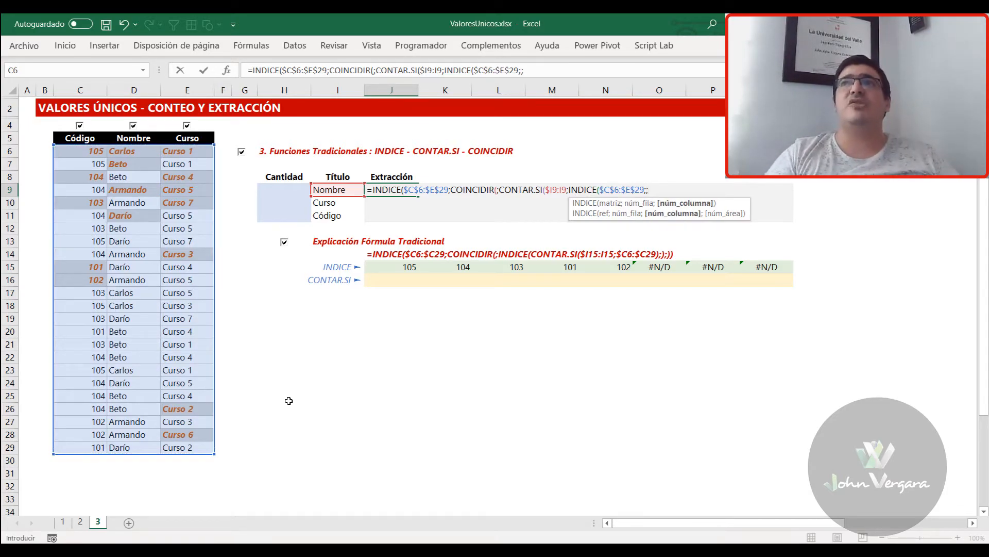
Nest COINCIDIR as the inner INDICE's column argument, matching $I9 in $C$5:$E$5 with an empty match type, and close both functions
text(COINCI)
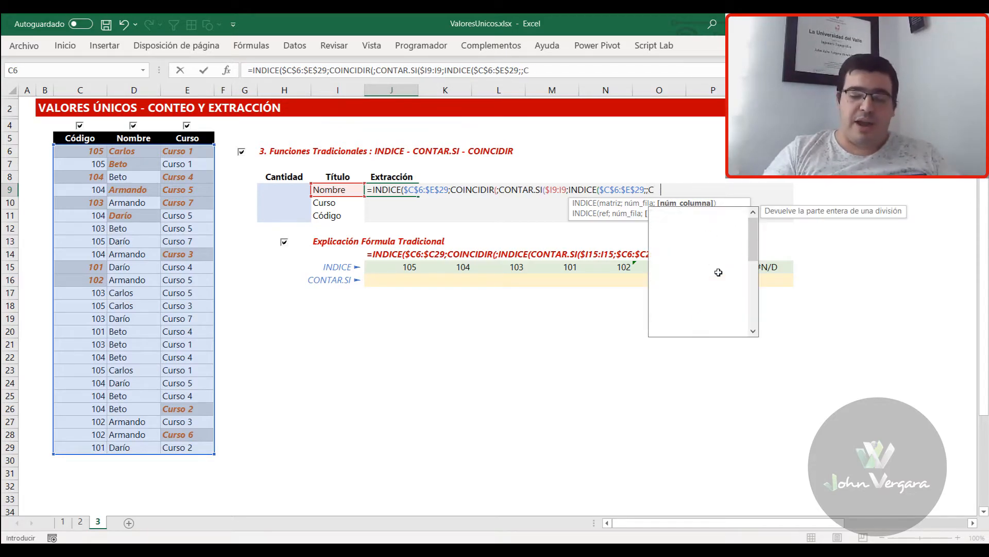
text(DIR()
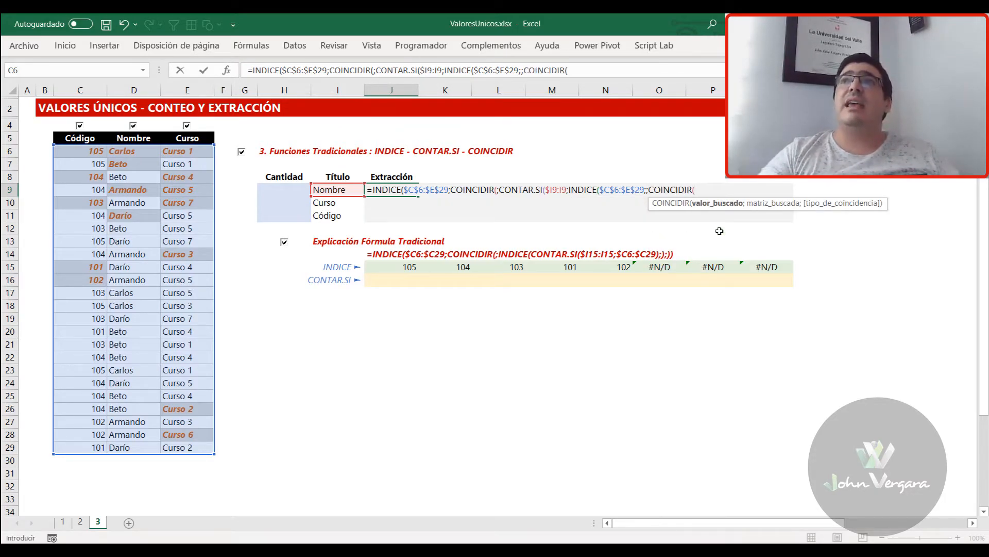
click(340, 190)
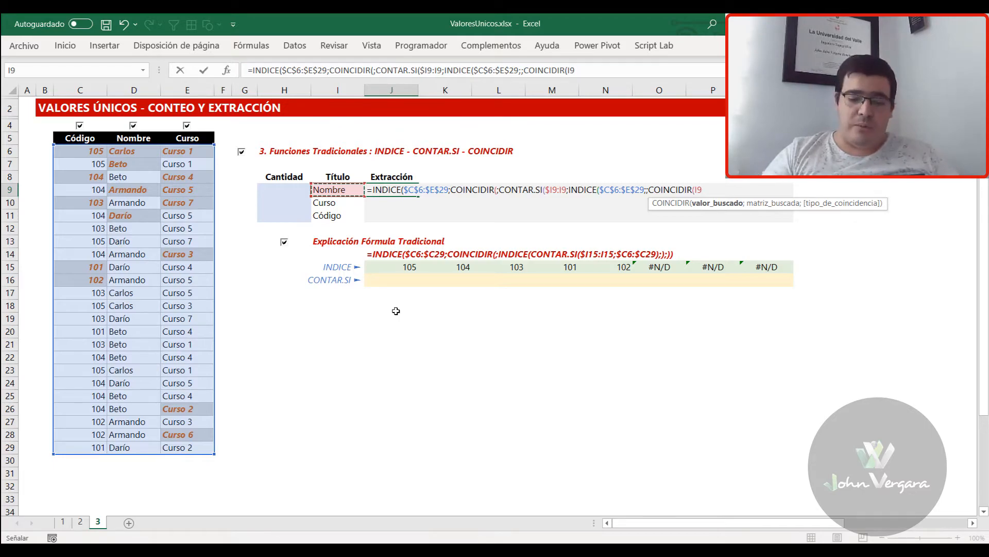
key(F4)
key(F4)
key(F4)
text(;)
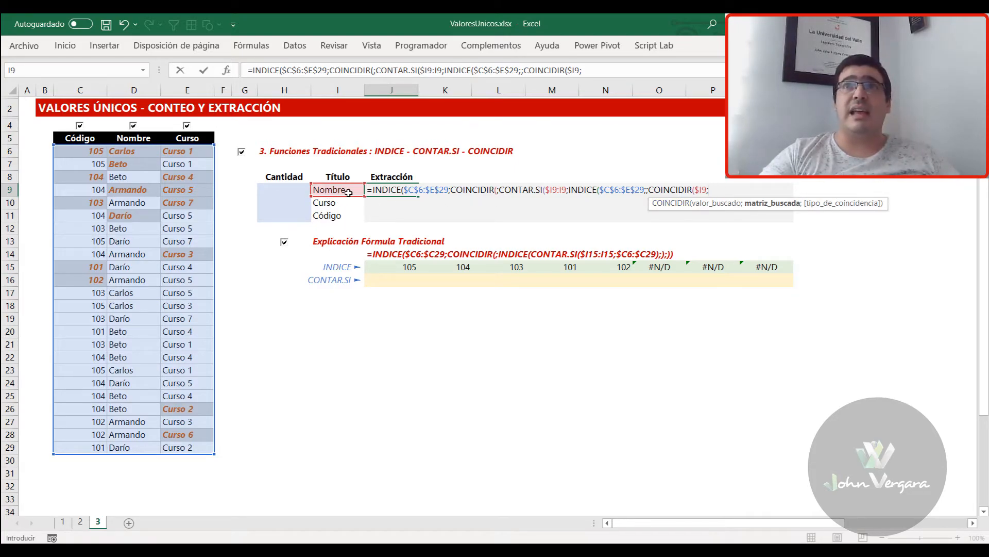
drag(82, 138, 189, 138)
key(F4)
text(;)))
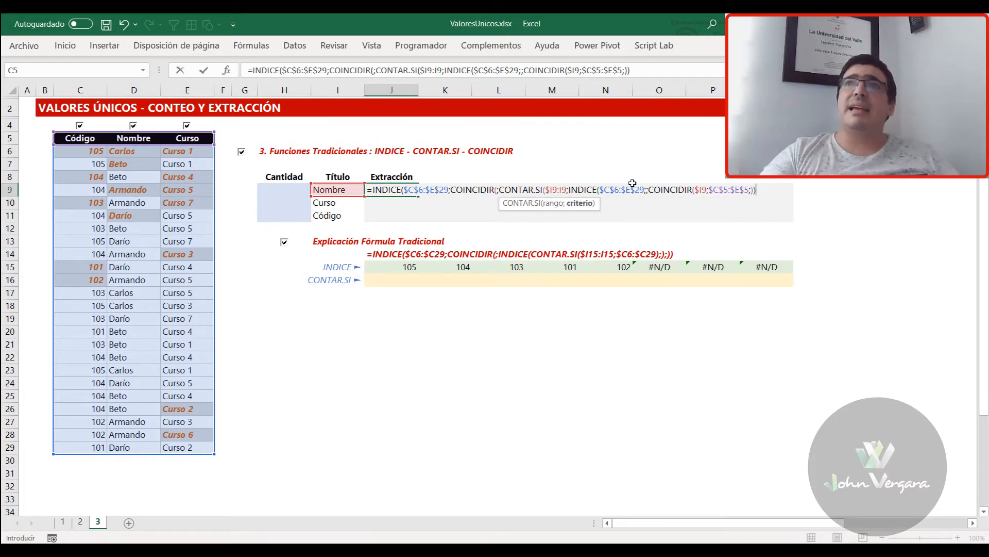
Examine COINCIDIR's lookup array in J9's formula and add the closing parenthesis that CONTAR.SI is missing
key(F2)
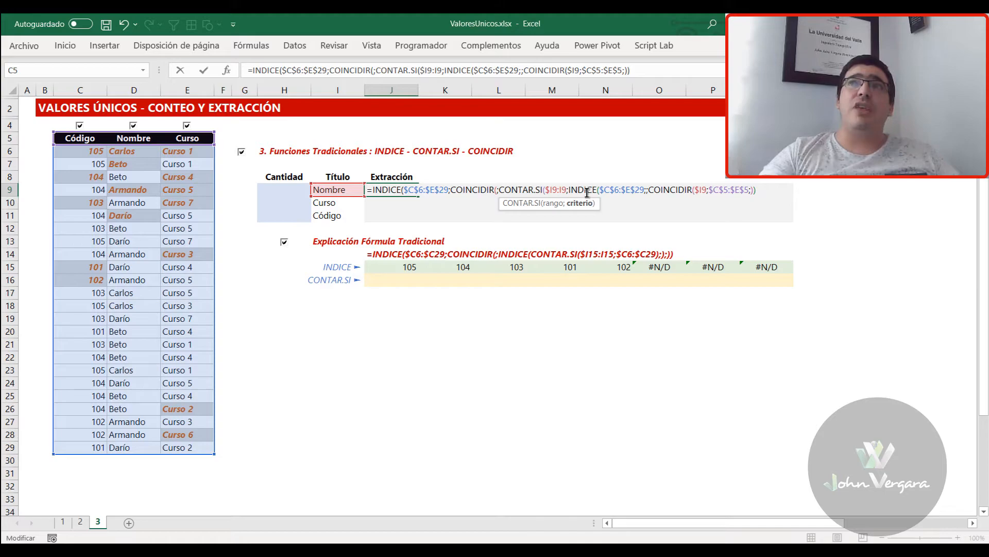
click(519, 191)
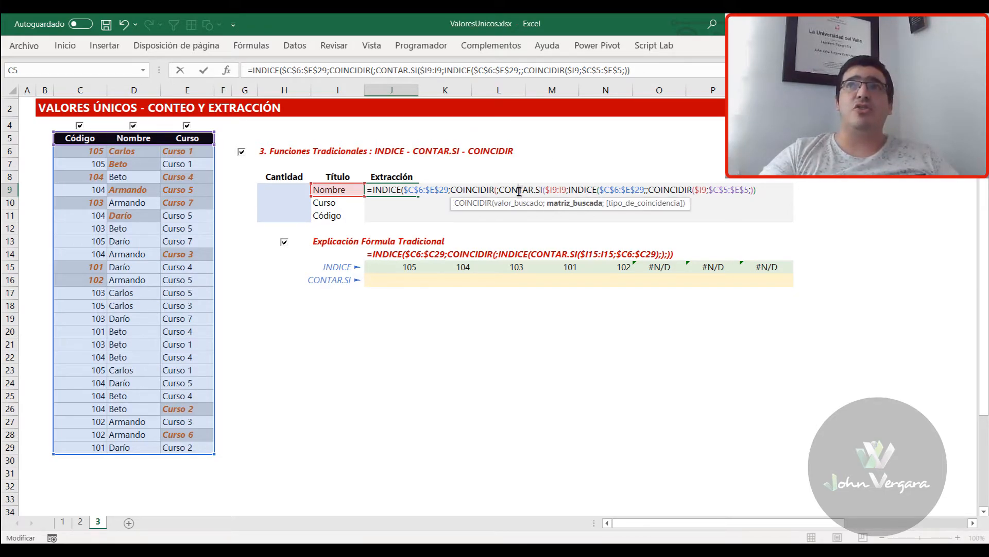
click(565, 205)
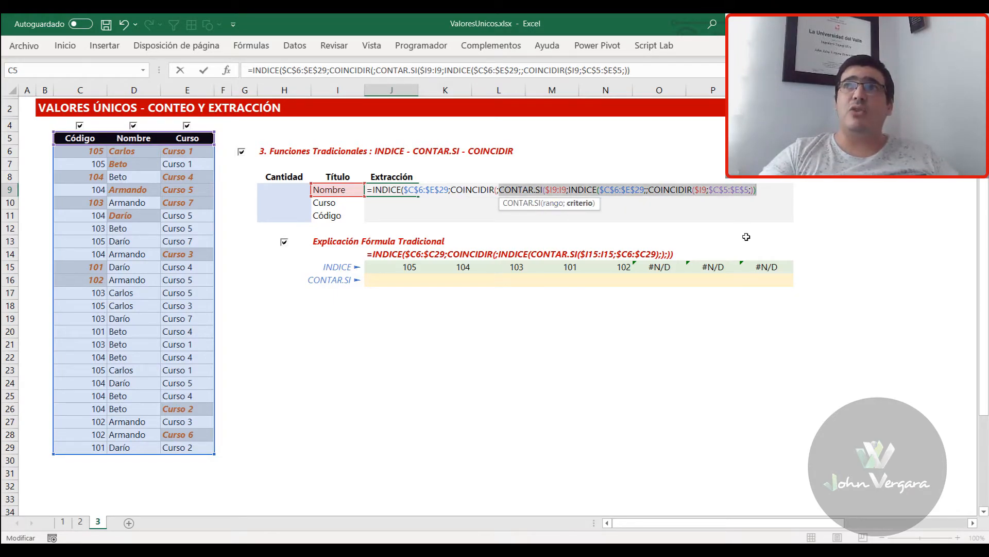
key(Return)
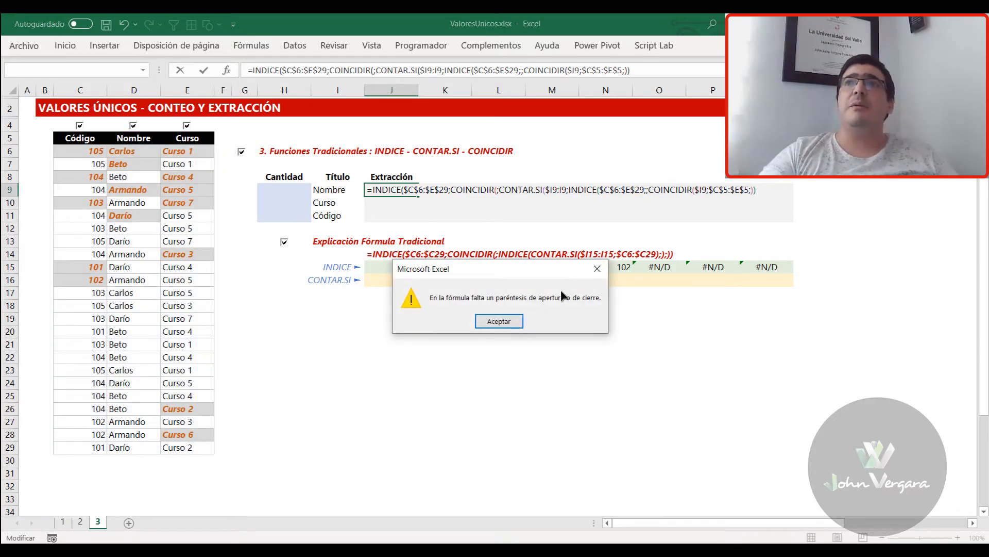
key(Return)
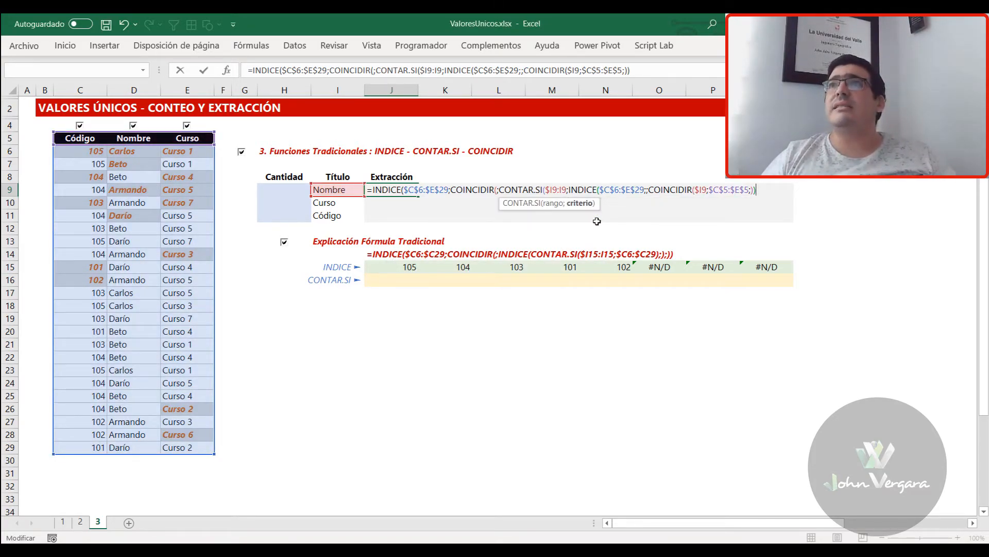
text())
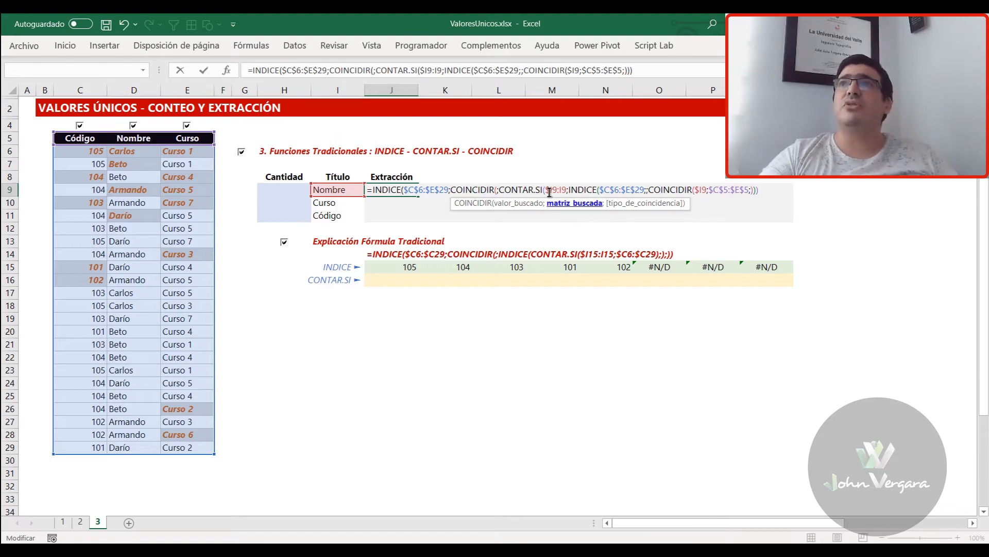
Evaluate the CONTAR.SI criterion within J9's formula to inspect the array it returns, and restore the expression
click(586, 190)
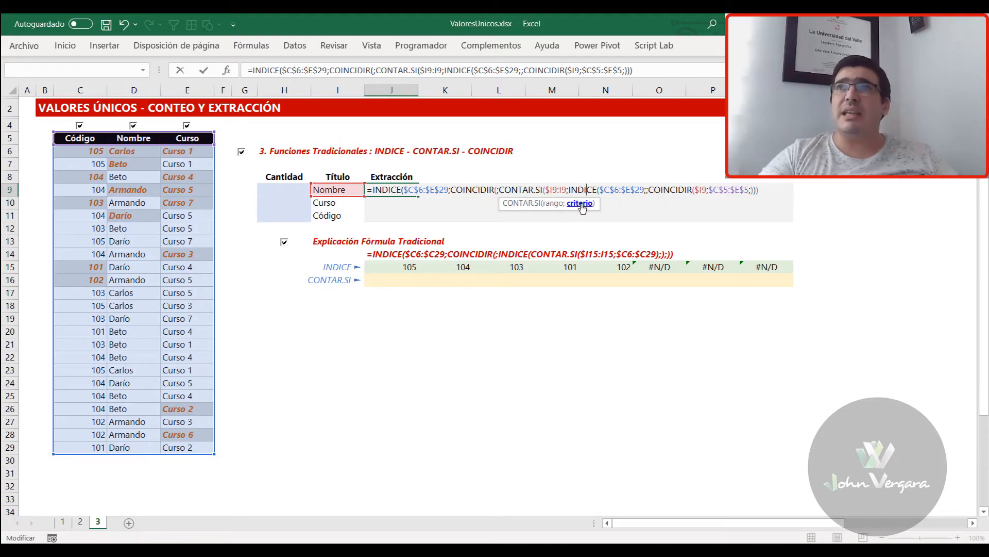
click(580, 205)
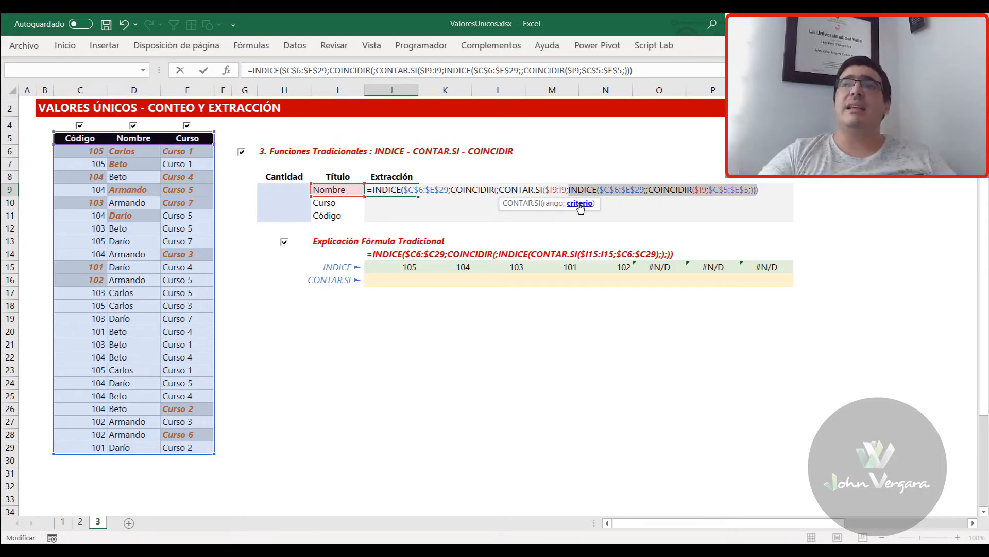
key(F9)
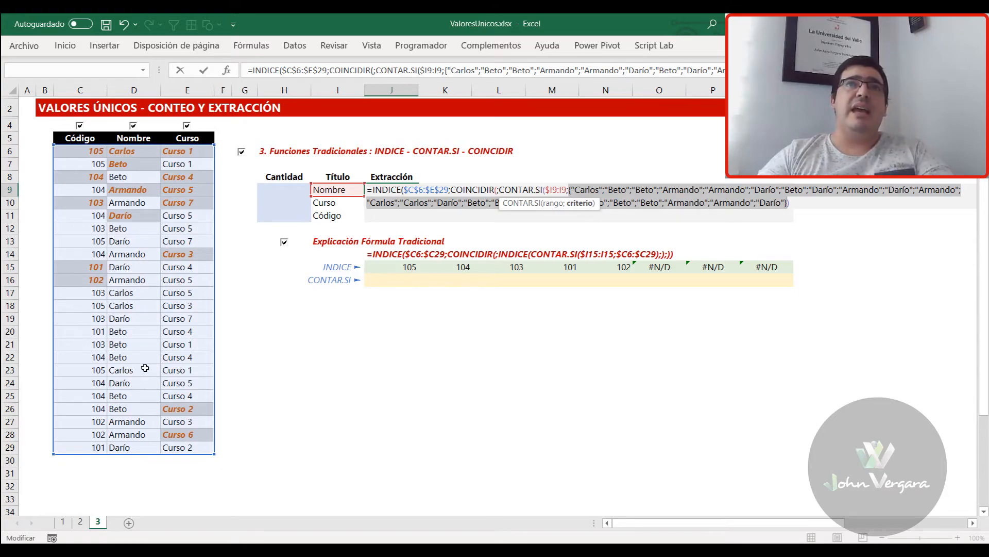
key(ctrl+z)
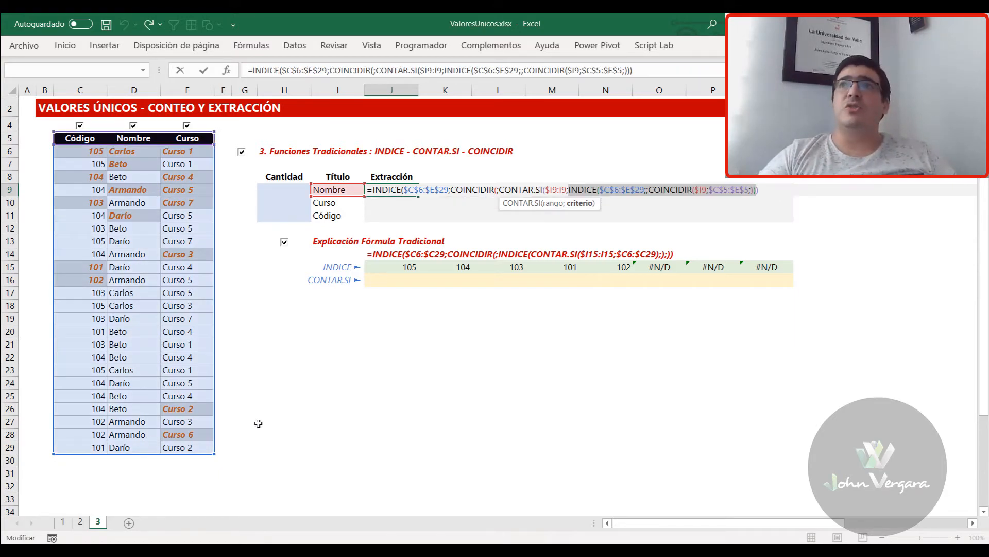
Evaluate COINCIDIR's lookup array within J9's formula to inspect the CONTAR.SI counts, and restore the expression
click(518, 191)
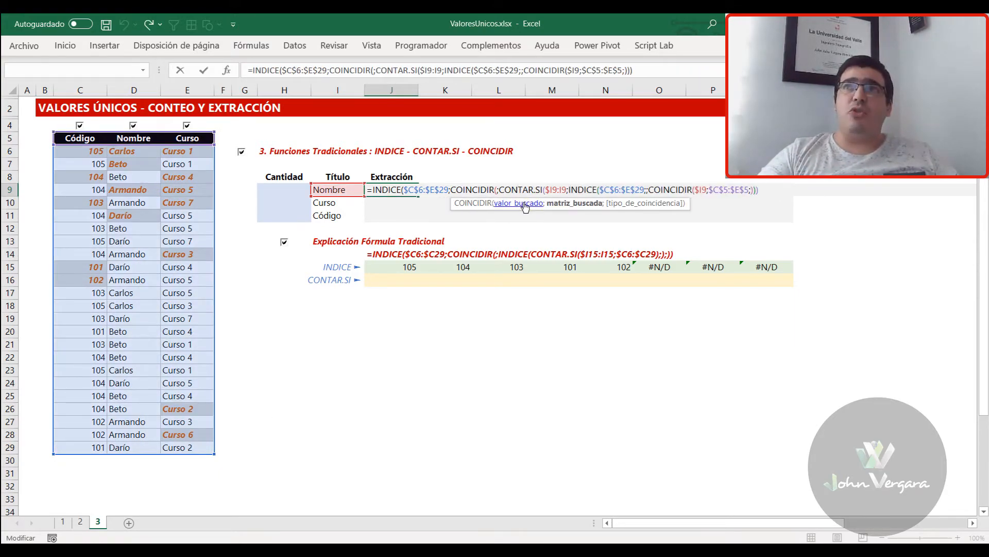
click(565, 203)
key(F9)
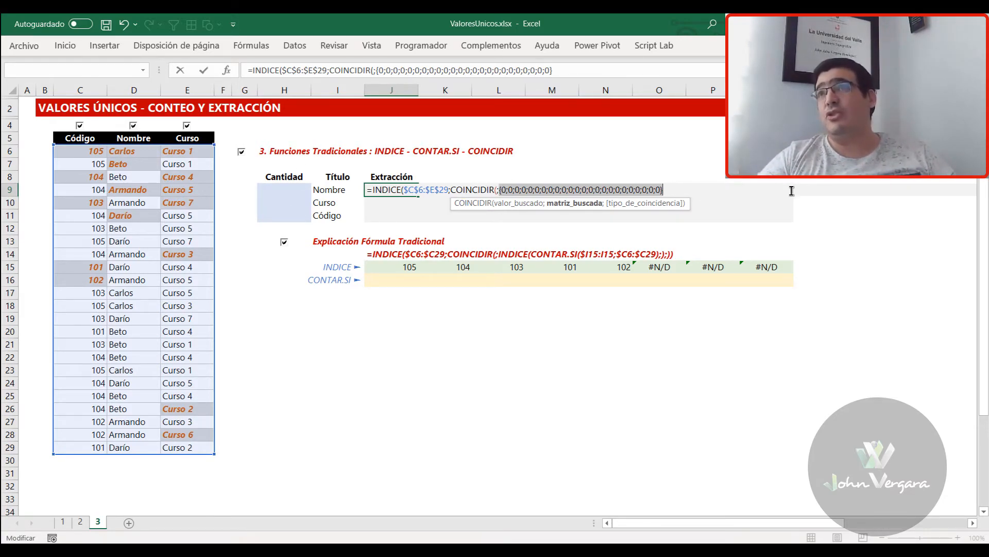
key(ctrl+z)
Close the outer COINCIDIR with an empty match type, and evaluate the resulting row argument before restoring it
click(766, 189)
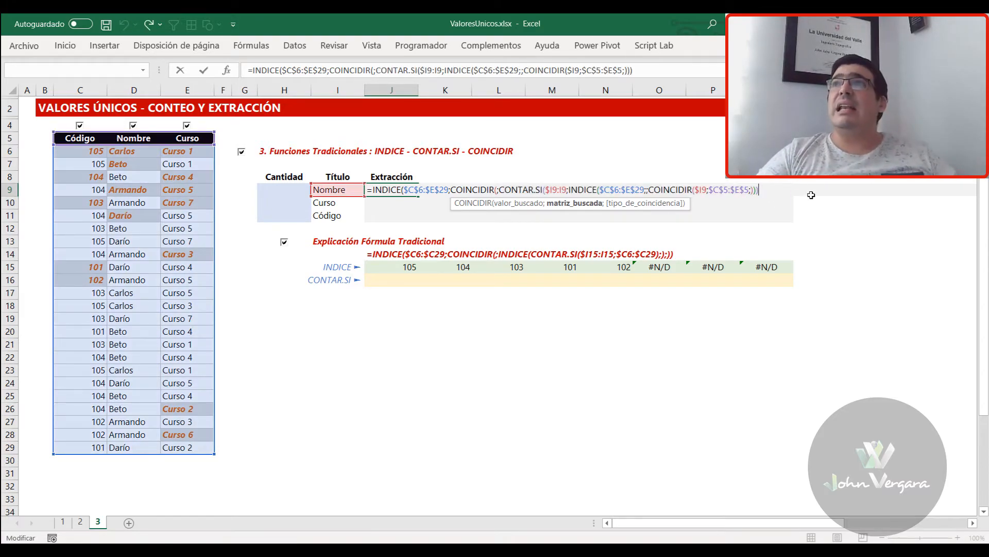
text(;))
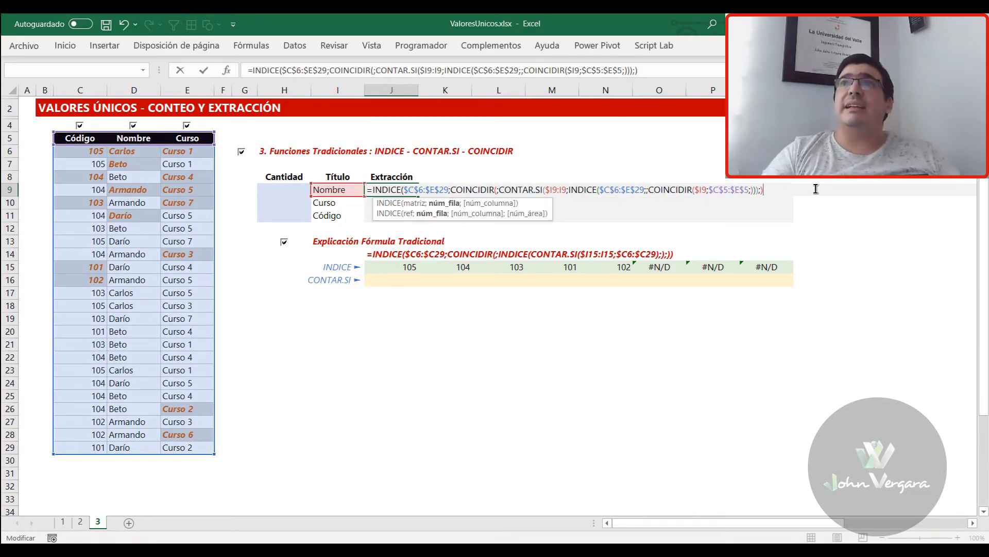
shift+click(451, 189)
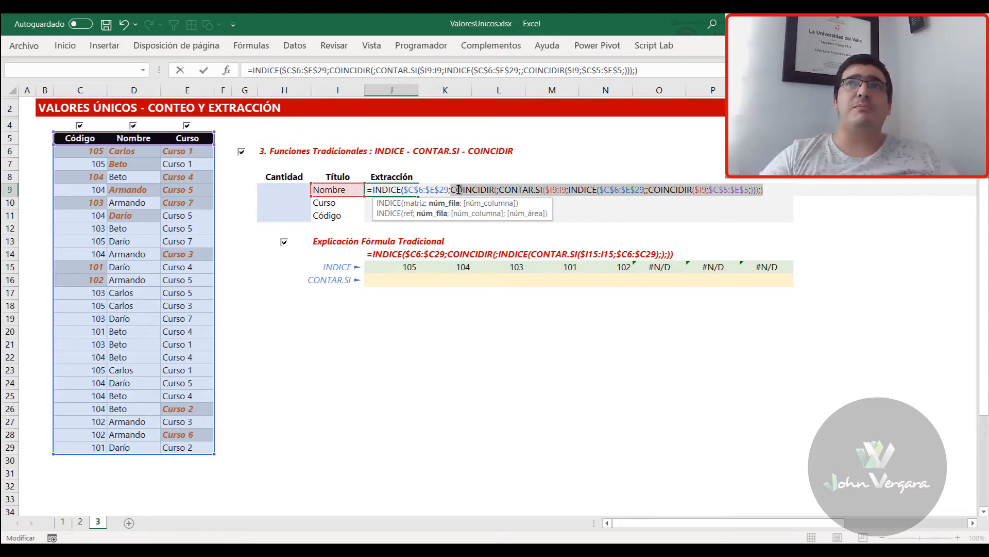
key(F9)
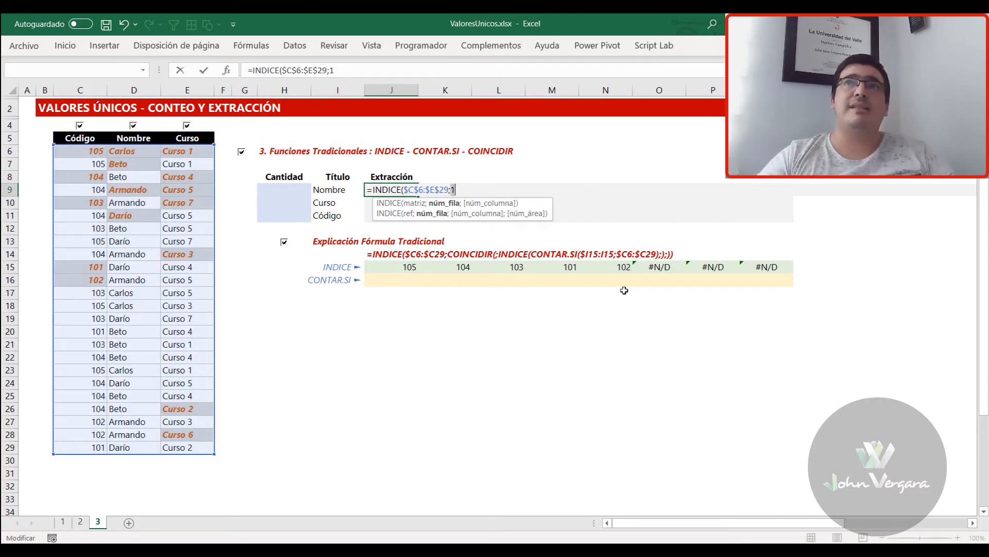
key(ctrl+z)
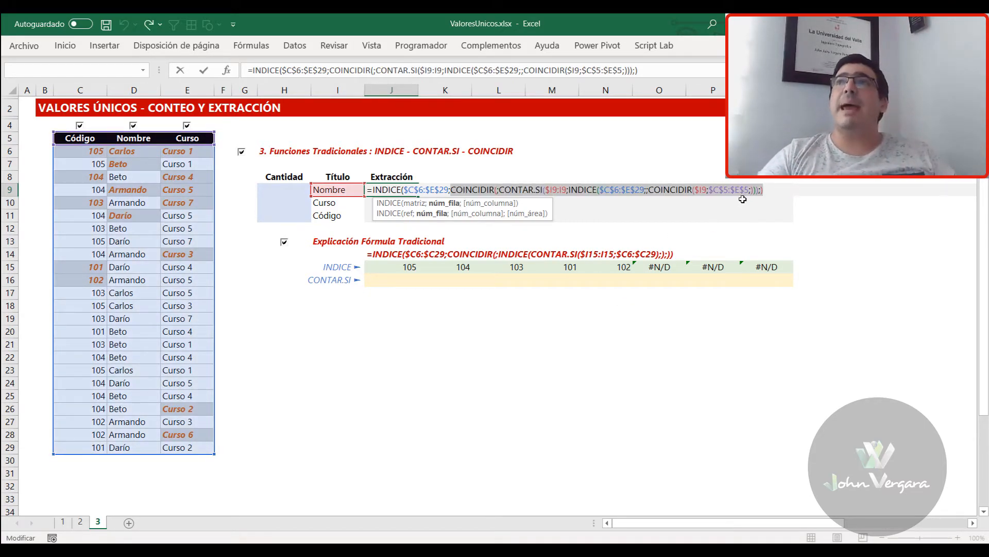
Copy the inner COINCIDIR($I9;$C$5:$E$5;) into the outer INDICE of J9's formula as its column argument
click(768, 189)
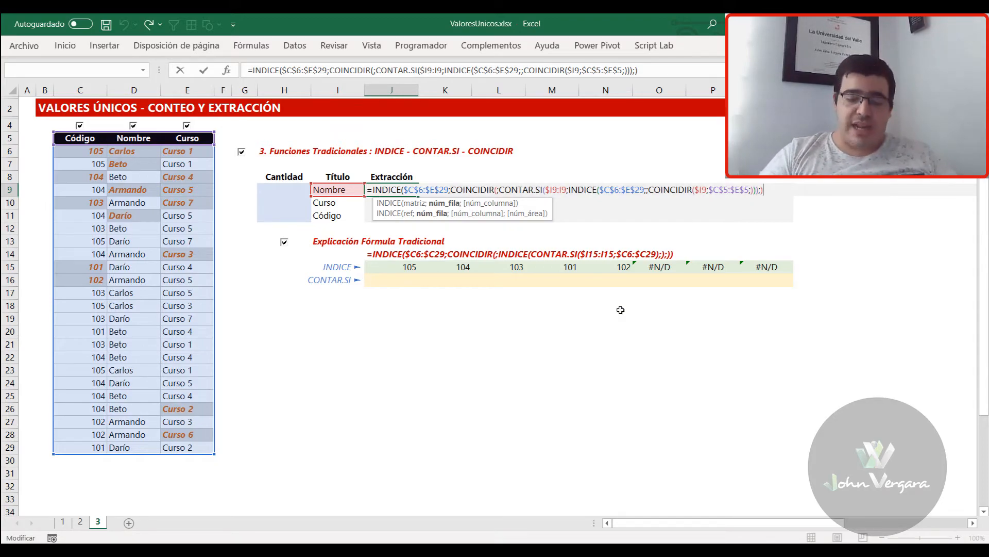
text(;);)
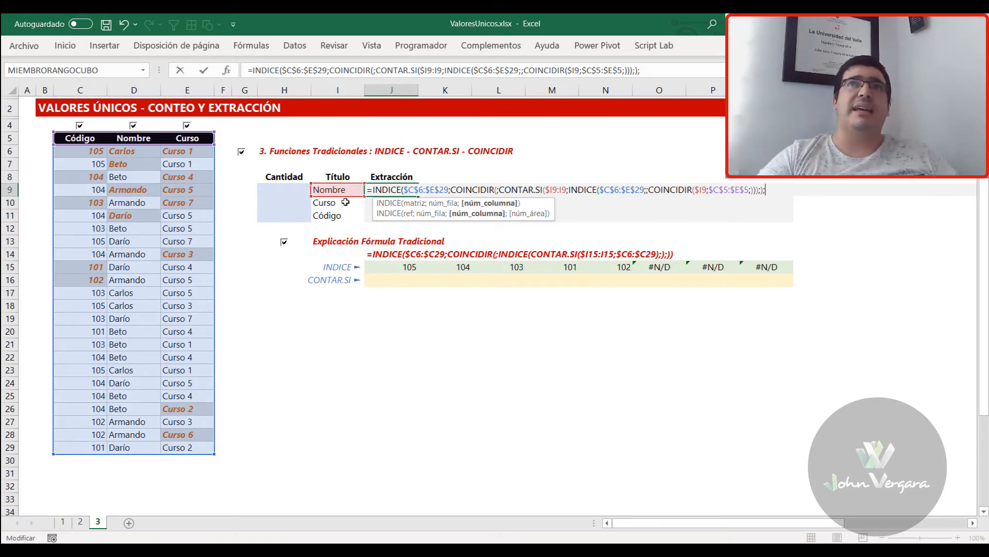
click(669, 190)
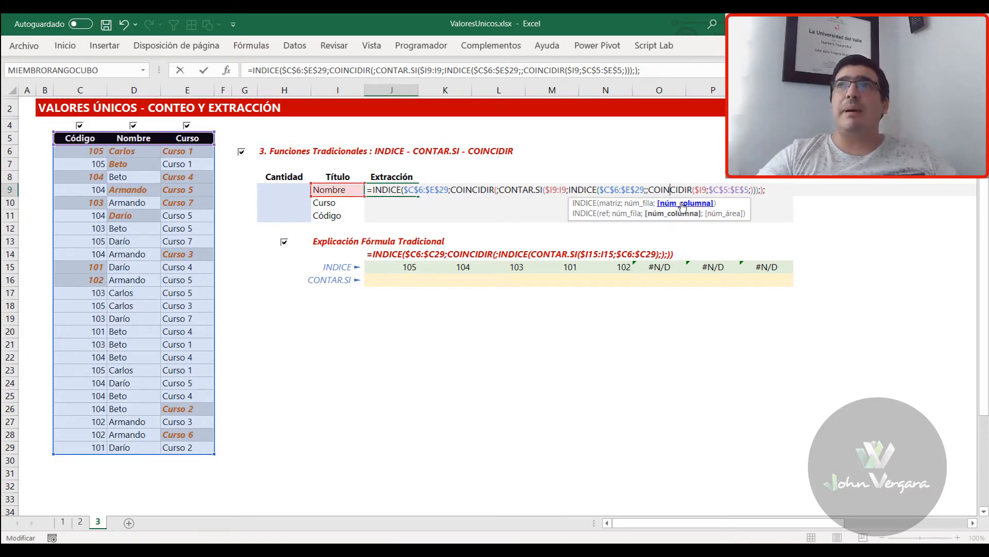
click(680, 204)
key(ctrl+c)
click(777, 194)
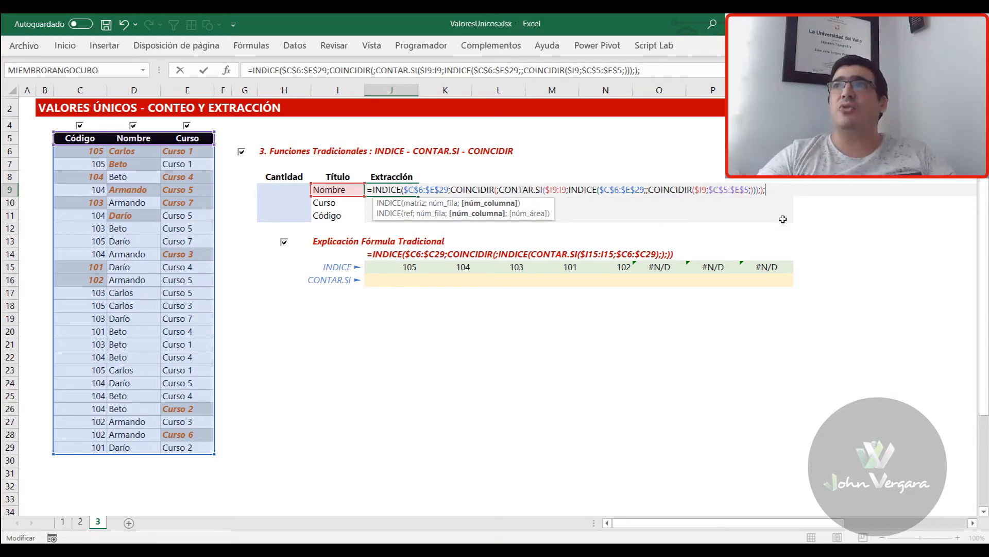
key(ctrl+v)
text())
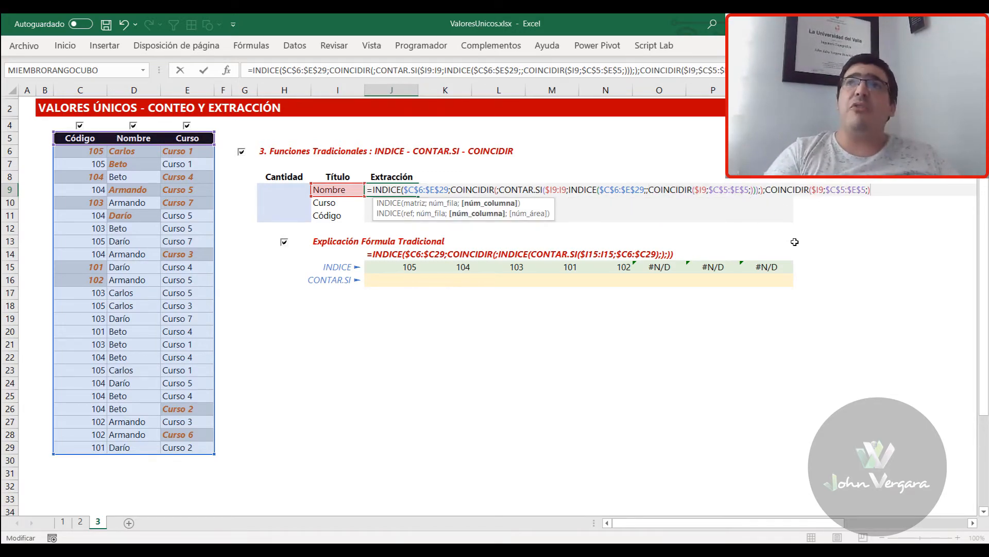
text())
Close J9's outer INDICE, evaluate its column COINCIDIR to inspect the result, restore the expression and enter the formula
click(795, 191)
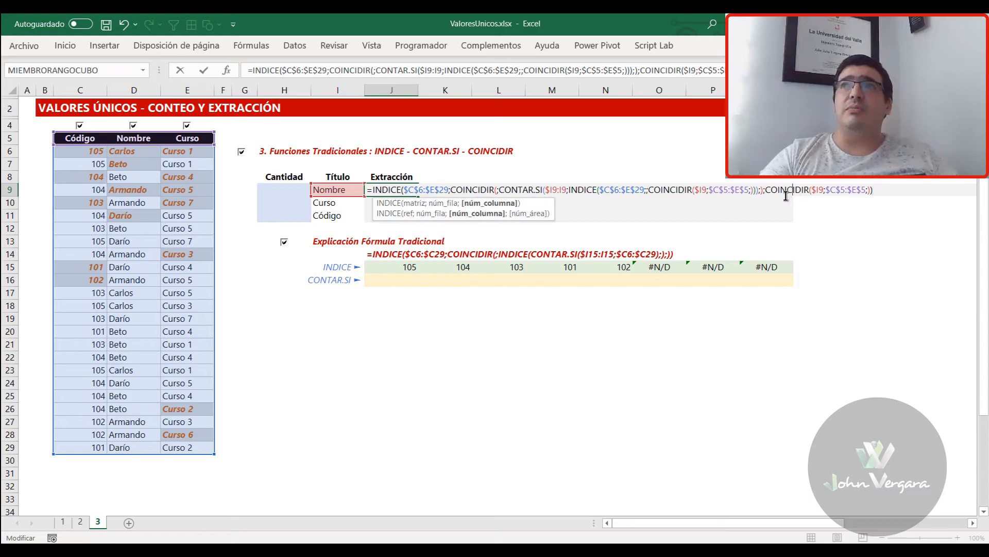
click(487, 214)
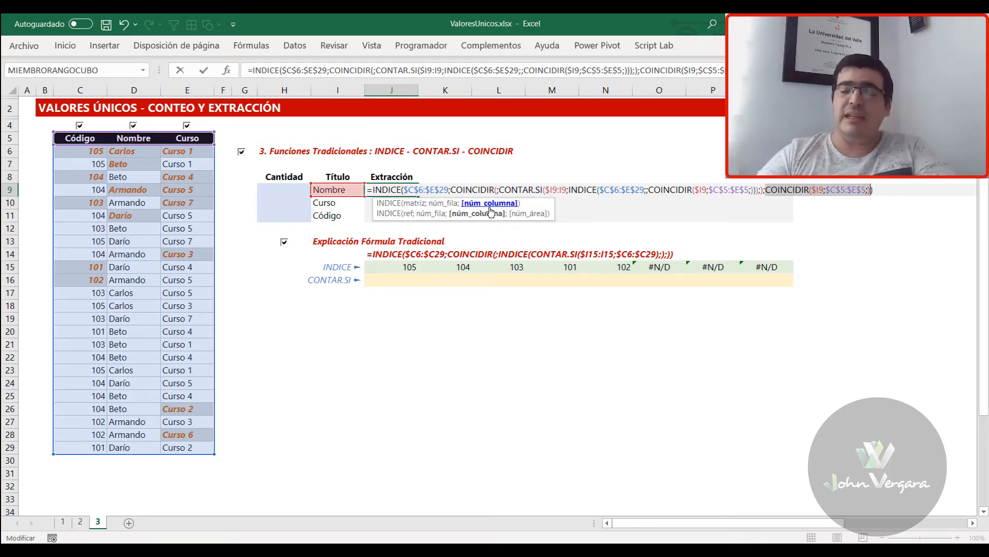
text(2)
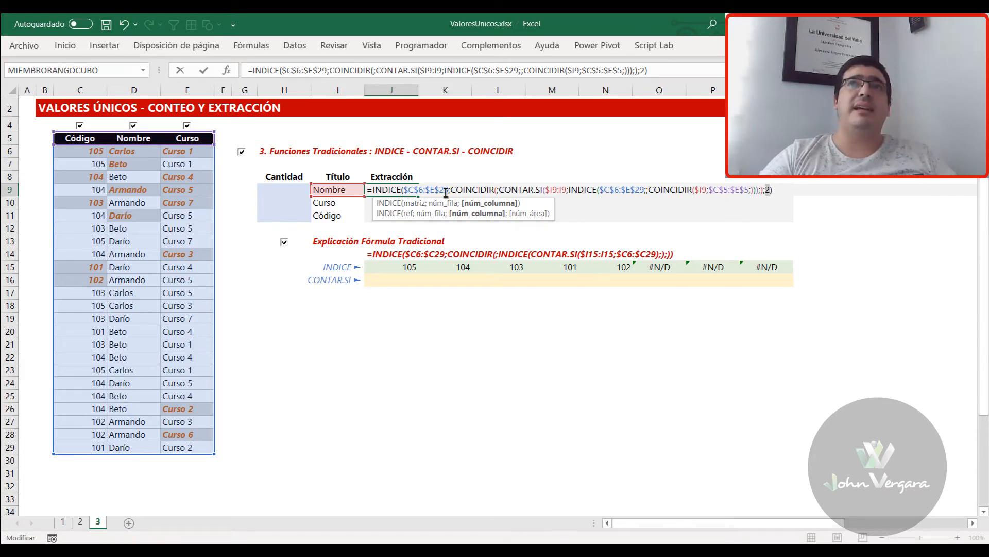
key(ctrl+z)
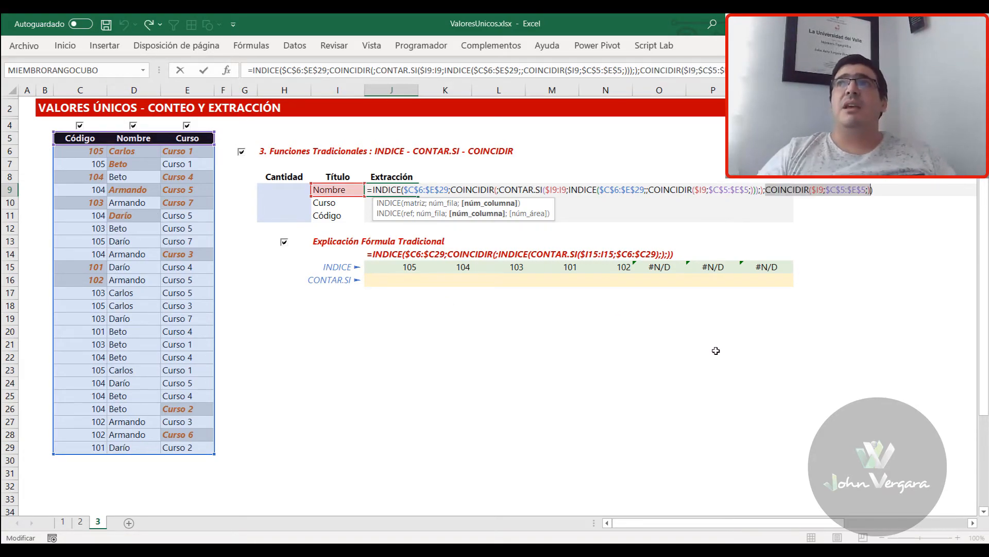
key(ctrl+Return)
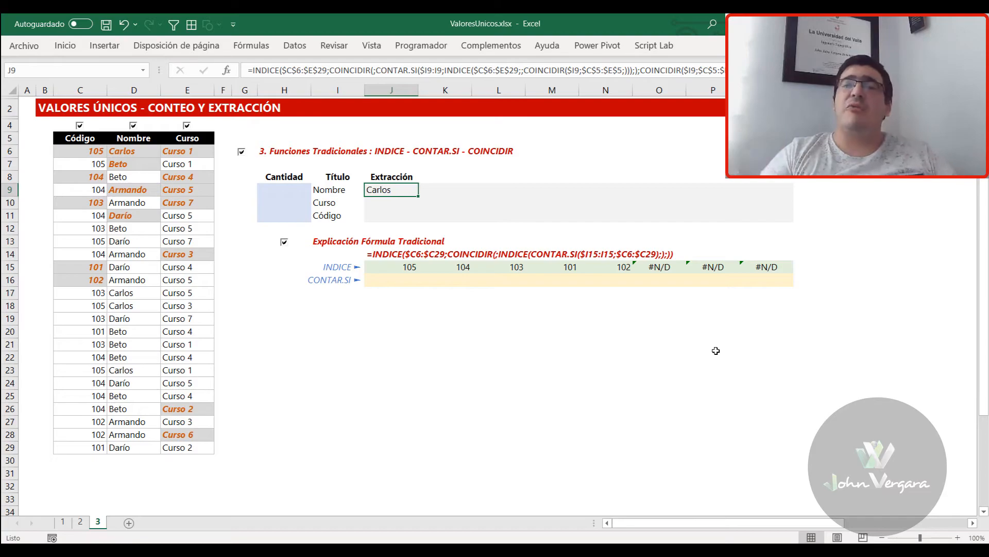
Copy the FORMULATEXTO formula from J14 into J7 and point its reference to J9
click(380, 253)
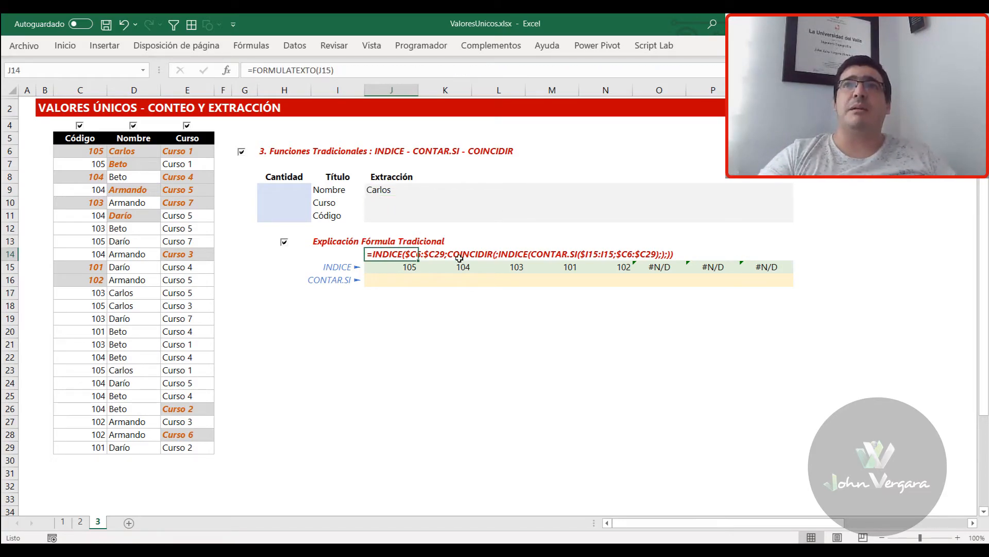
key(ctrl+c)
key(Up)
key(Up)
key(Up)
key(Up)
key(Up)
key(Up)
key(Up)
key(Return)
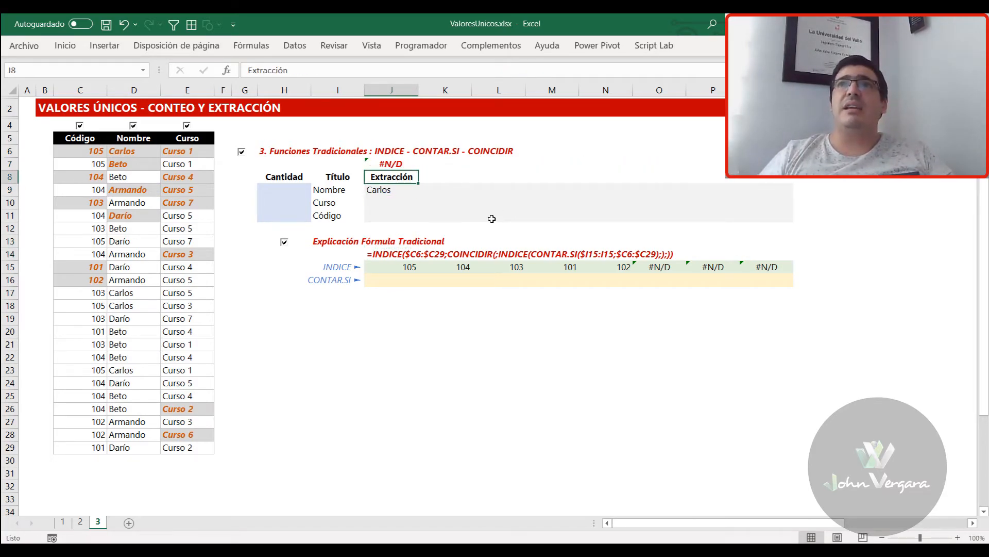
click(320, 70)
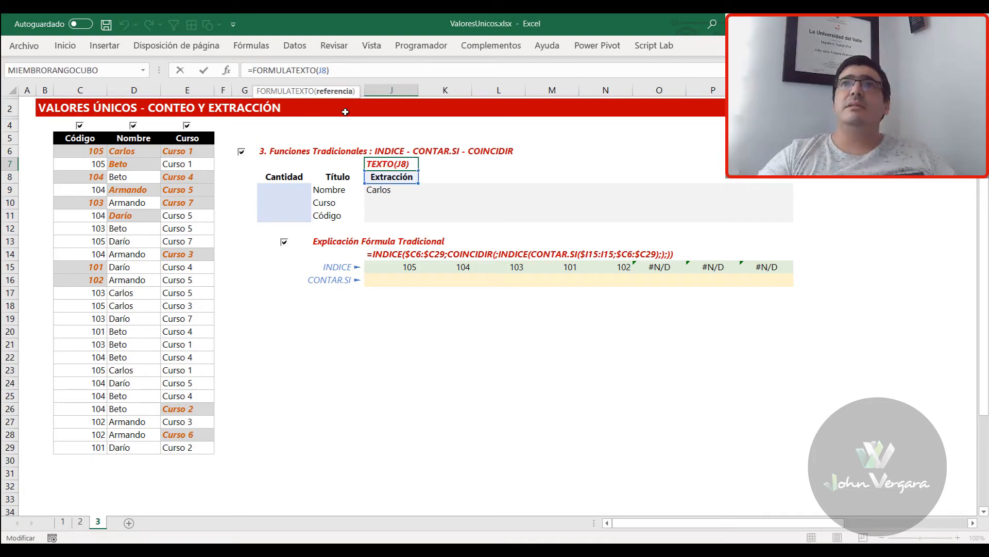
click(386, 191)
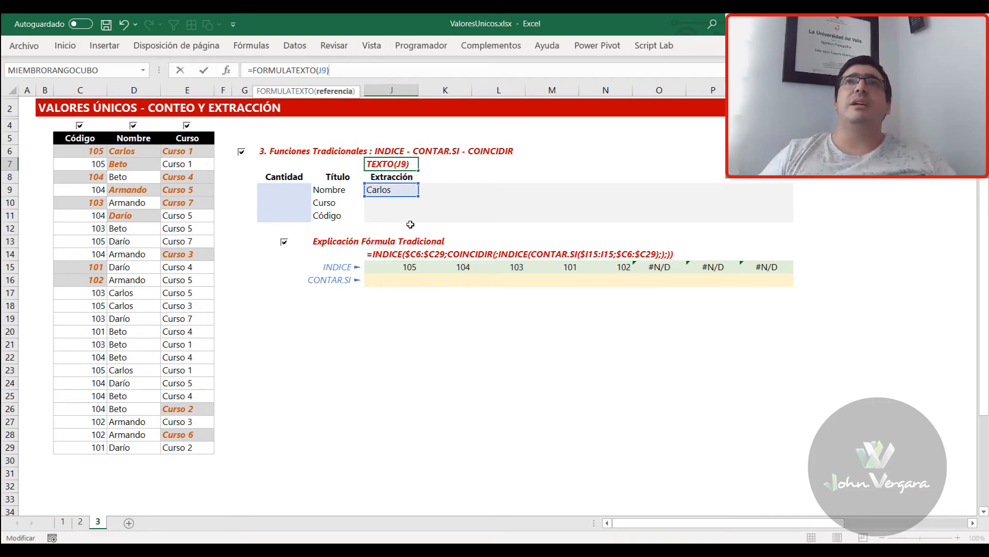
key(ctrl+Return)
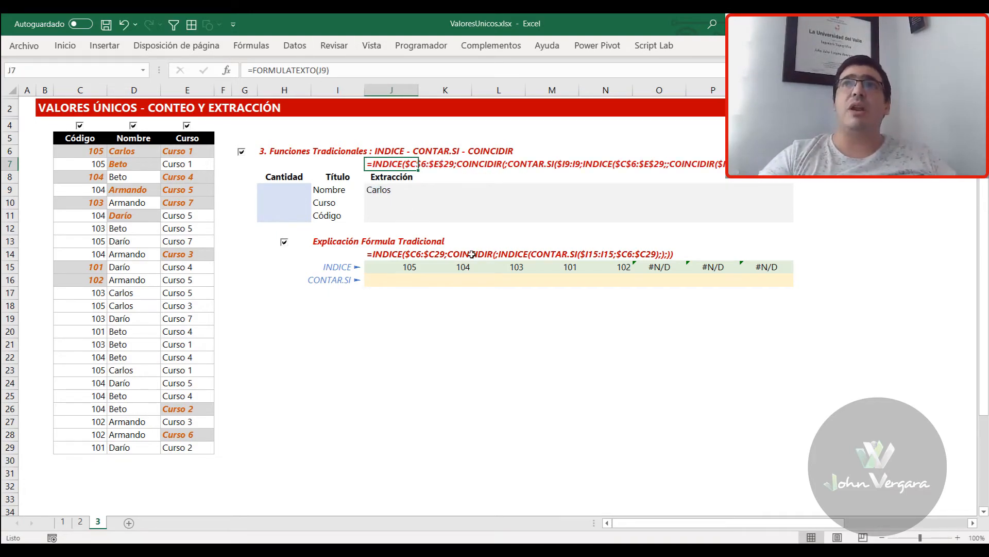
Fill J9's extraction formula across the whole range J9:Q11
click(388, 192)
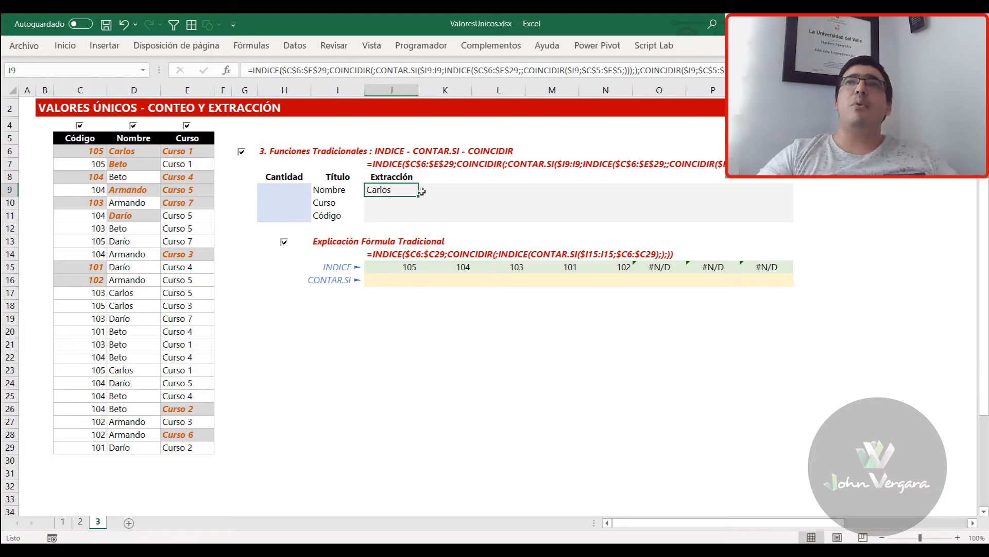
drag(419, 194, 792, 222)
click(381, 191)
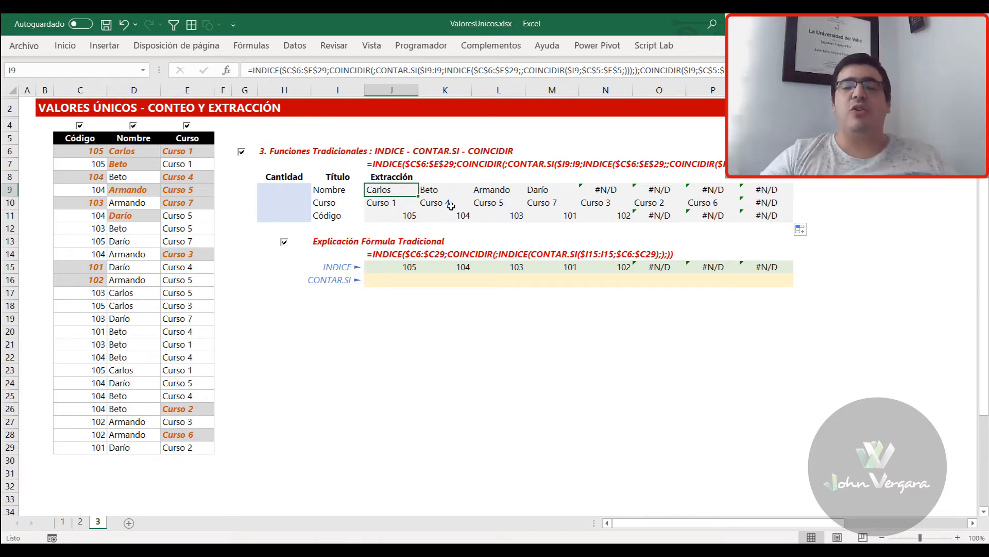
Wrap J9's formula in SI.ERROR with "" as the error value and refill it across J9:Q11
double_click(371, 190)
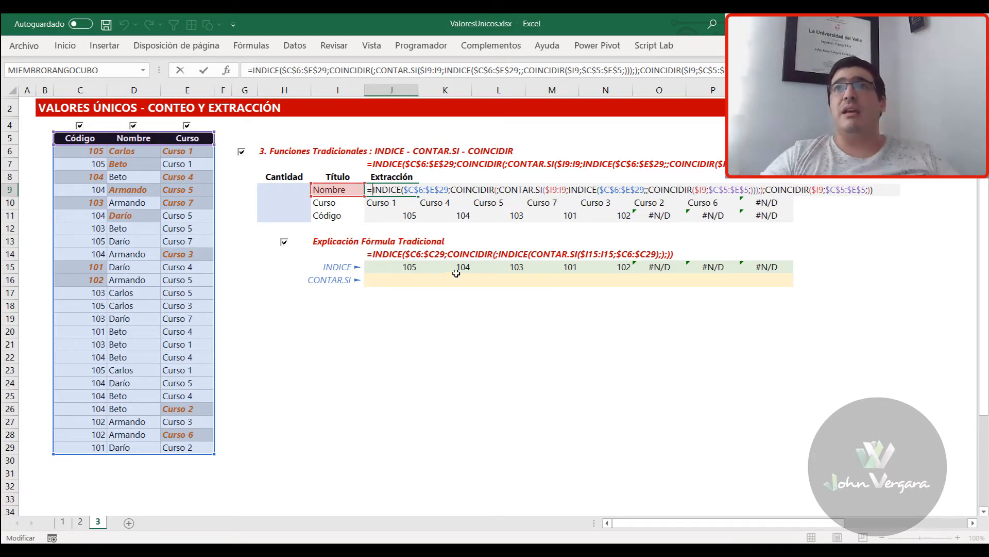
text(sI.ERRO)
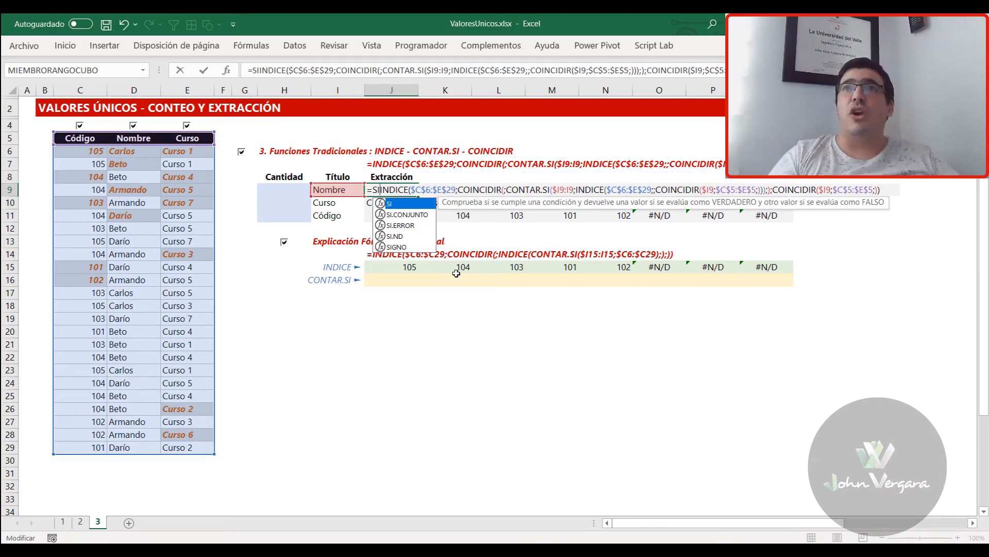
key(Tab)
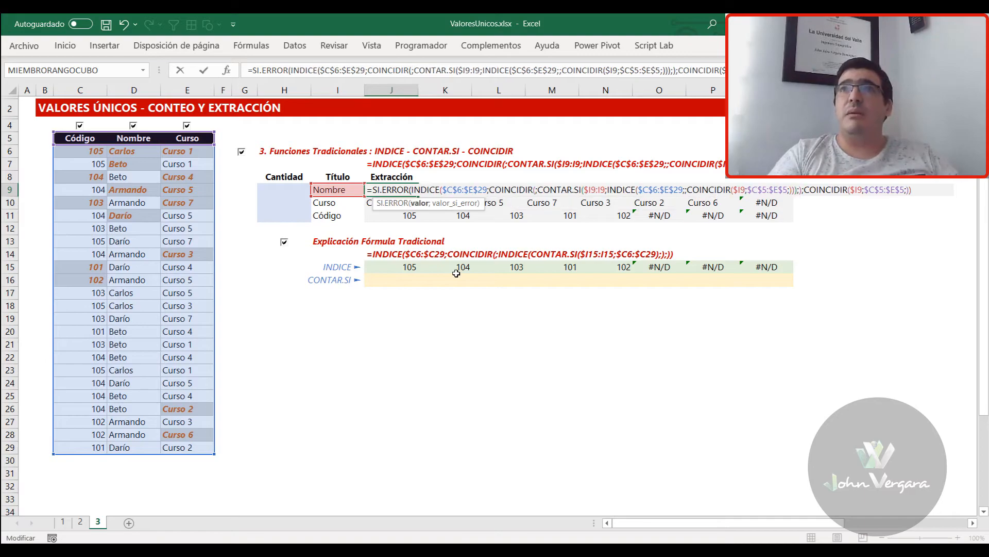
text(;)
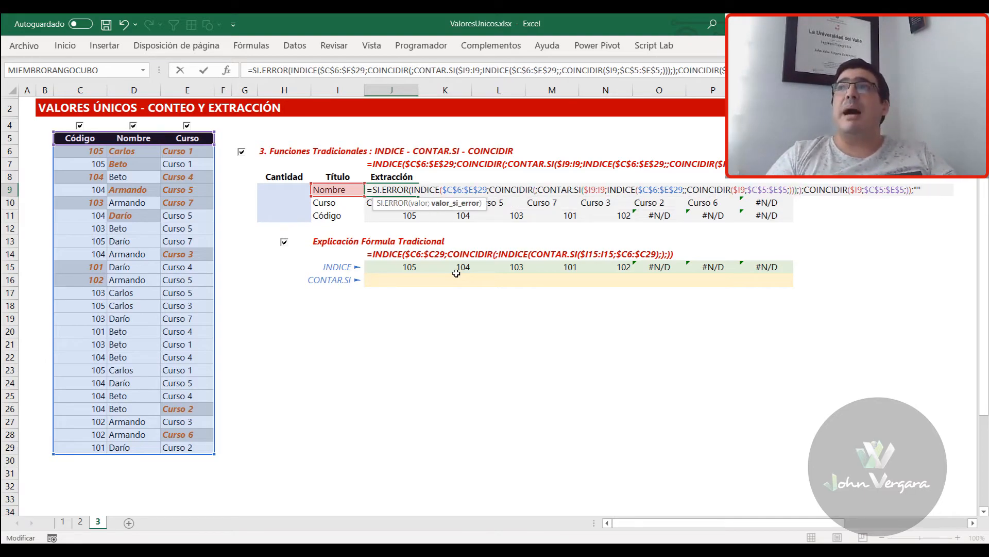
text())
key(ctrl+Return)
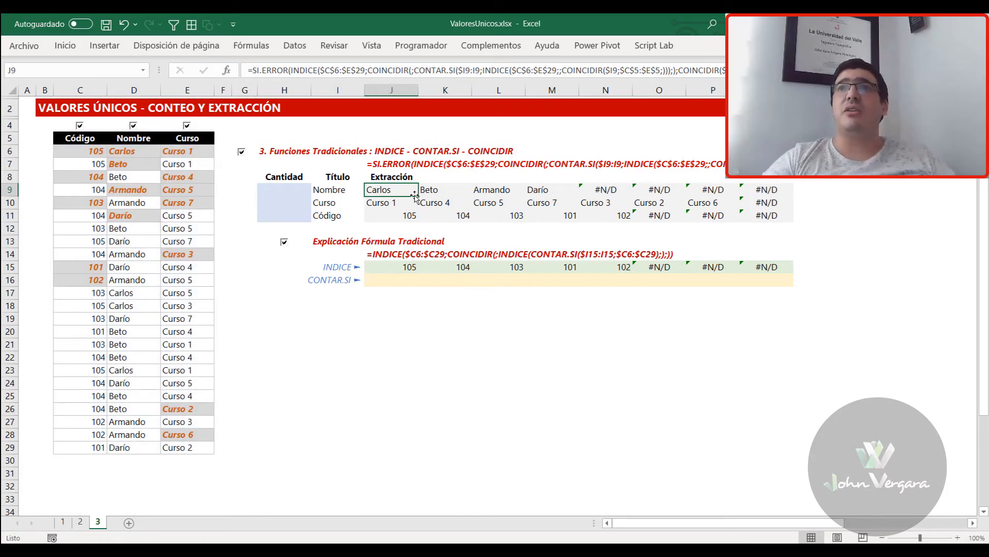
drag(416, 196, 792, 222)
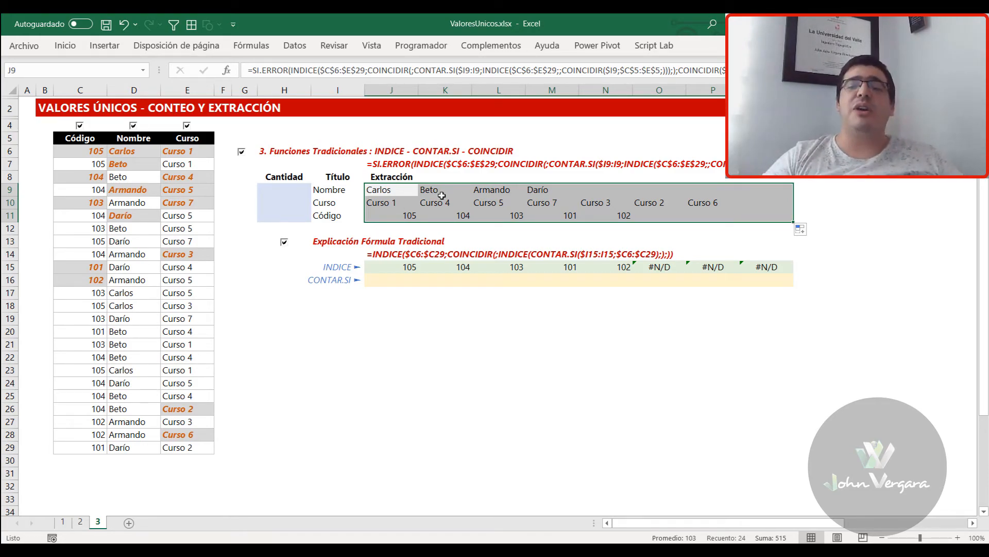
Examine which ranges and title cell J9's finished formula refers to
click(338, 190)
click(378, 190)
key(F2)
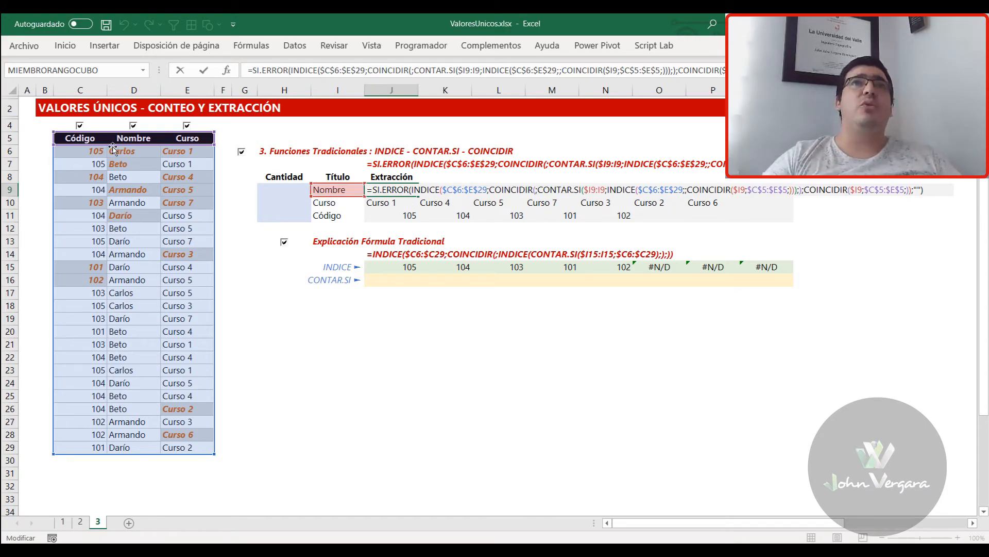
key(ctrl+shift+Return)
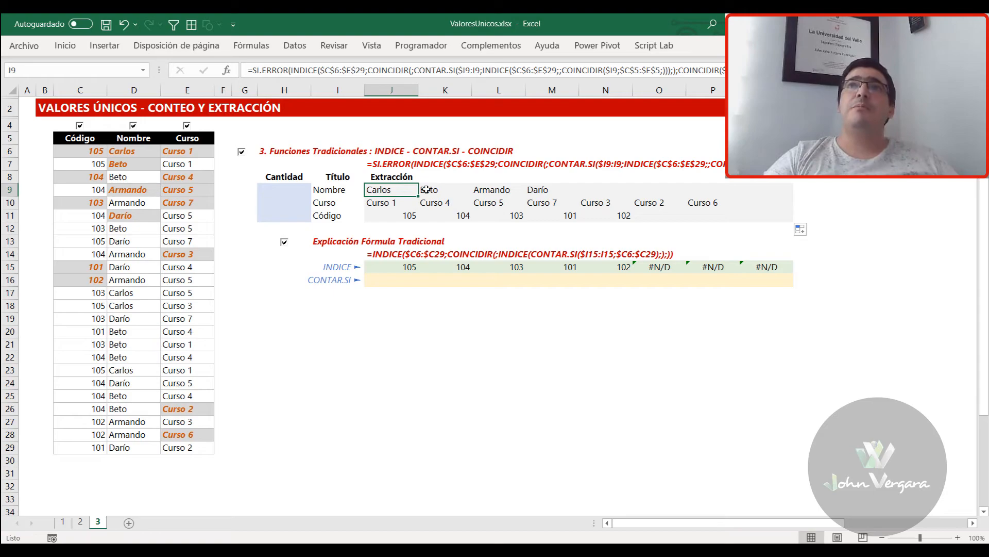
Change the title in I9 to Curso to test the extraction formula
click(352, 191)
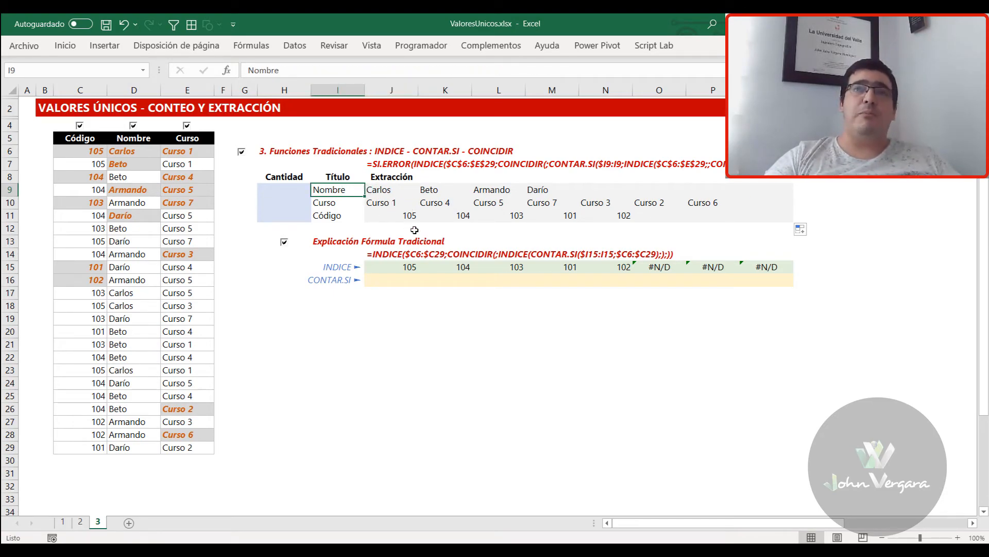
text(cURso)
text(SO)
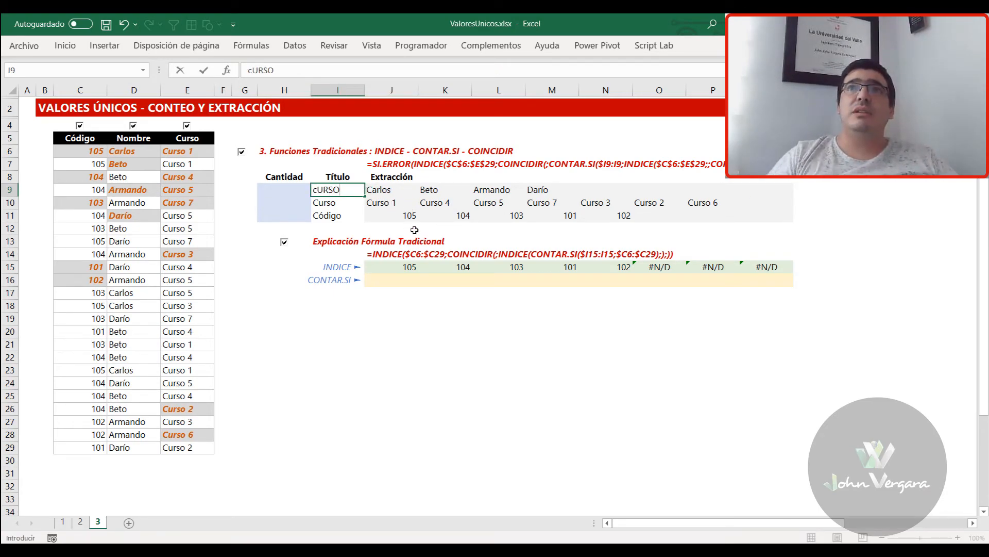
key(Return)
key(Up)
key(Return)
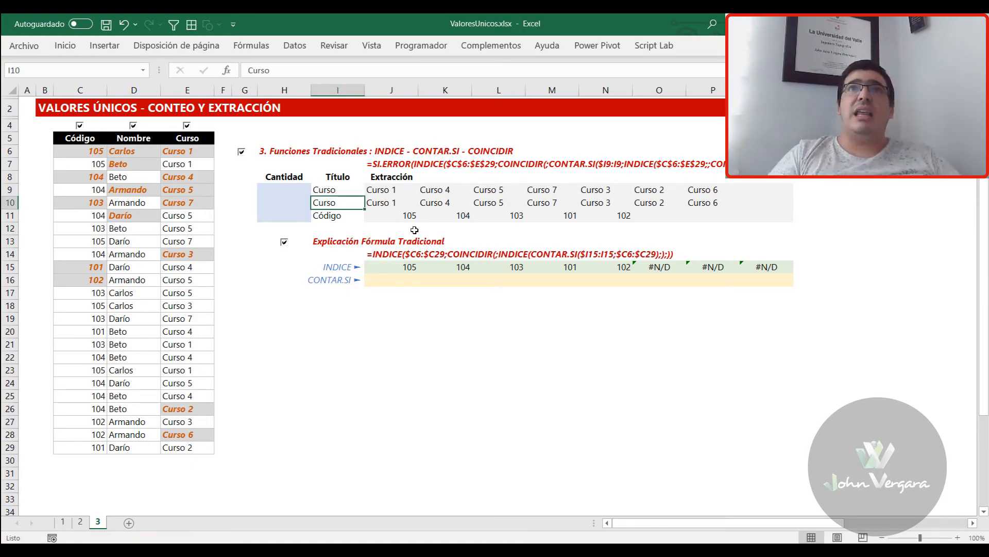
Change the title in I10 to Código and the one in I11 to Nombre
text(N)
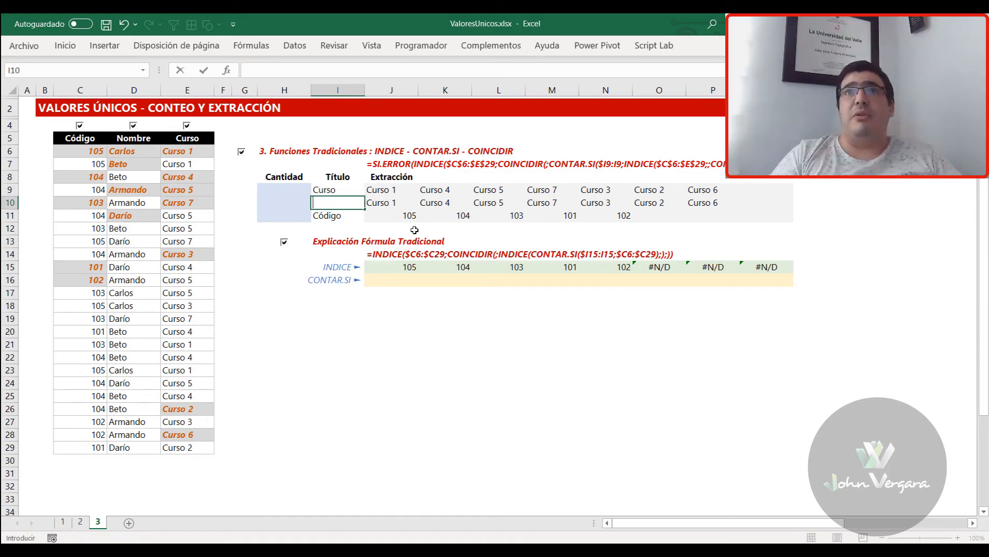
text(ódigo)
key(Return)
text(Nombre)
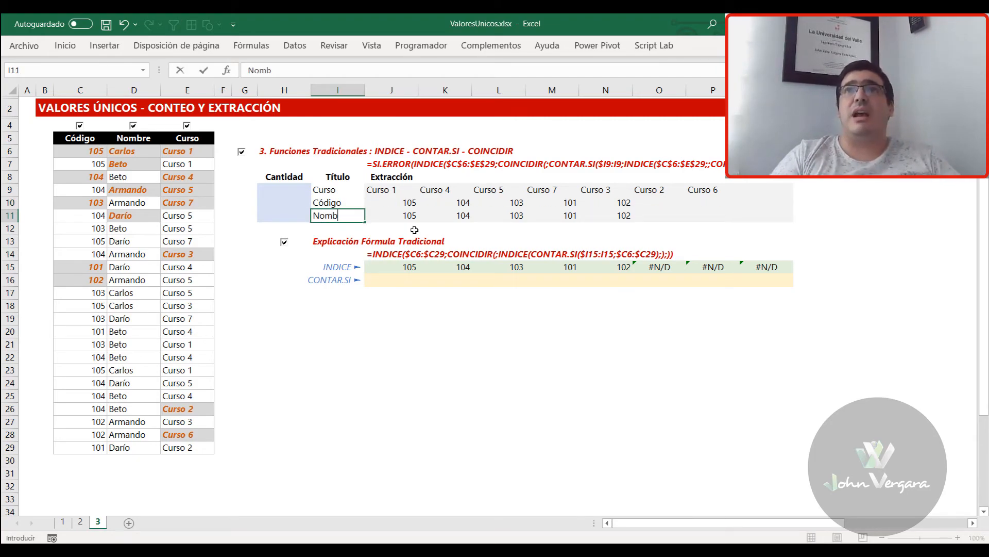
key(Return)
key(Up)
key(Right)
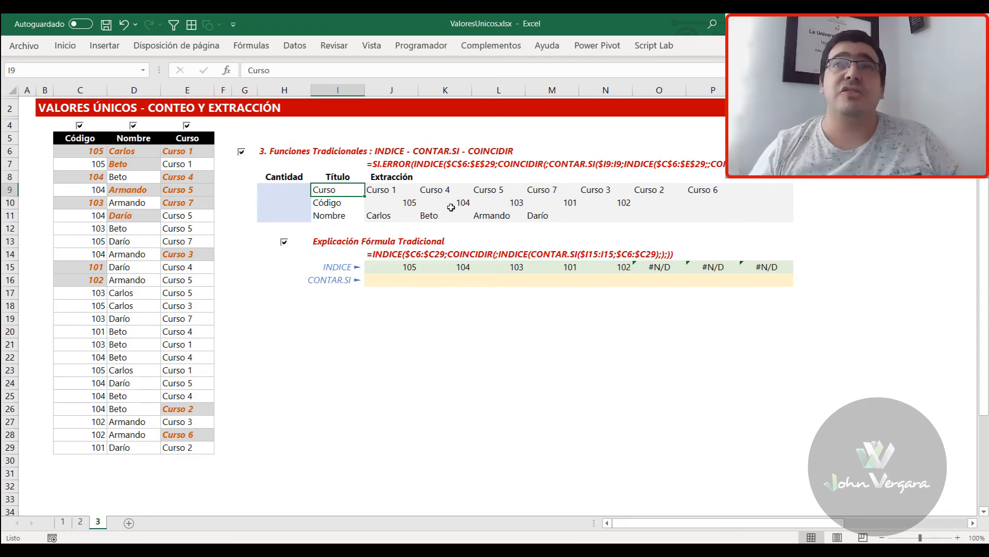
Start a SUMAPRODUCTO formula in H9 with the condition J9:Q9<>"" as its first array
key(Left)
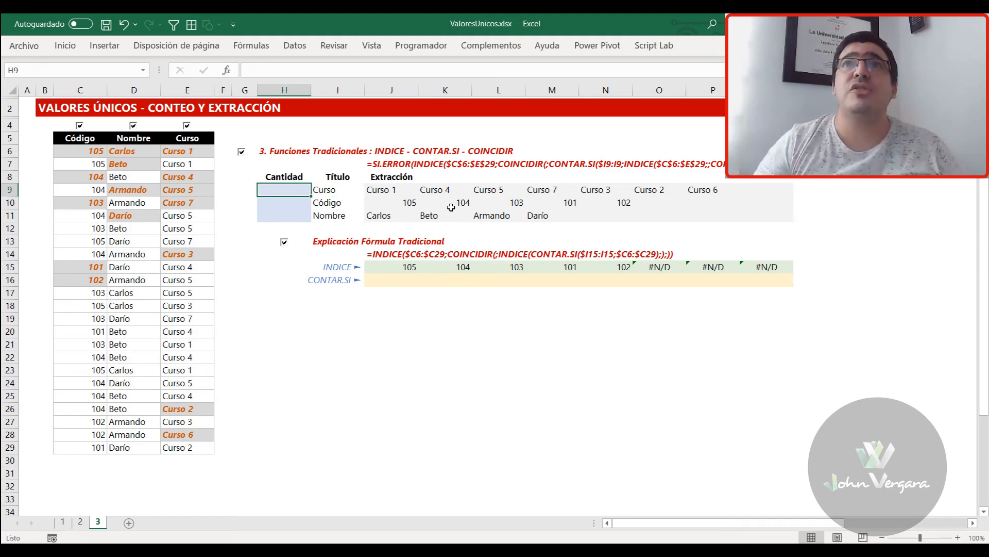
text(=SUM)
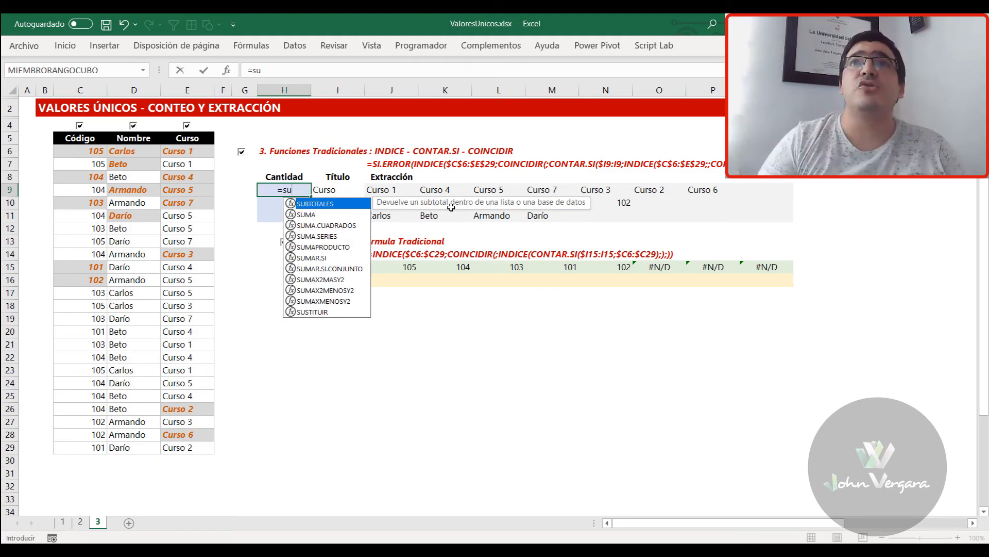
text(A)
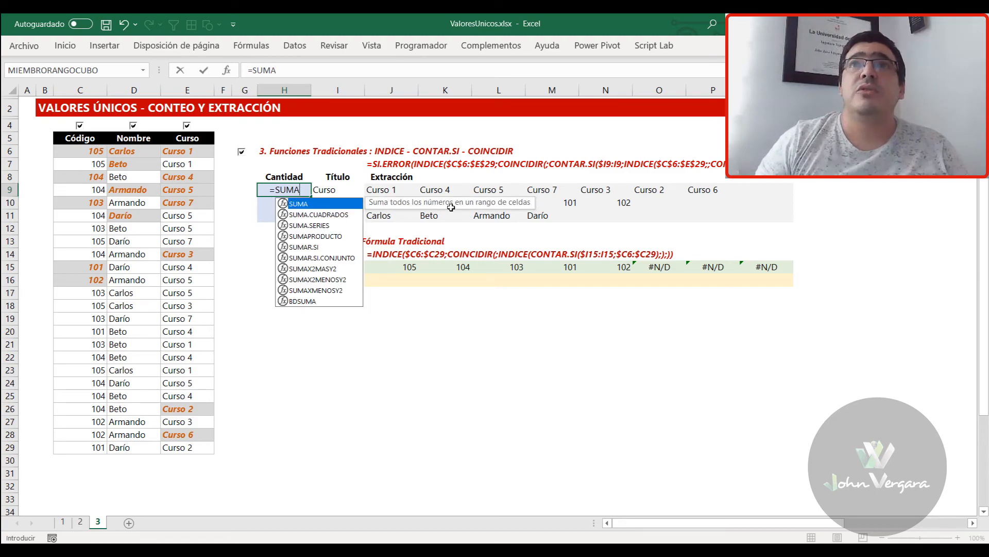
key(Down)
key(Down)
key(Down)
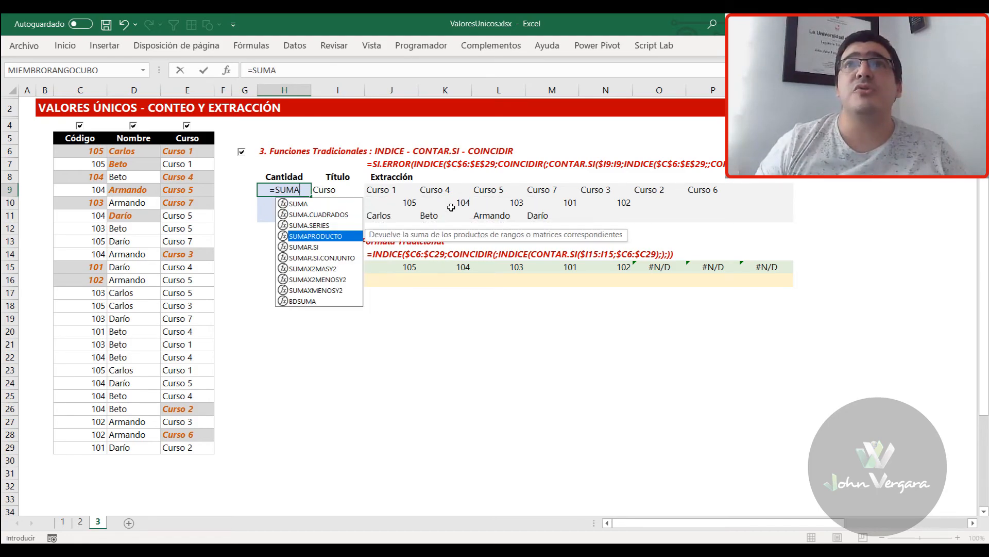
key(Tab)
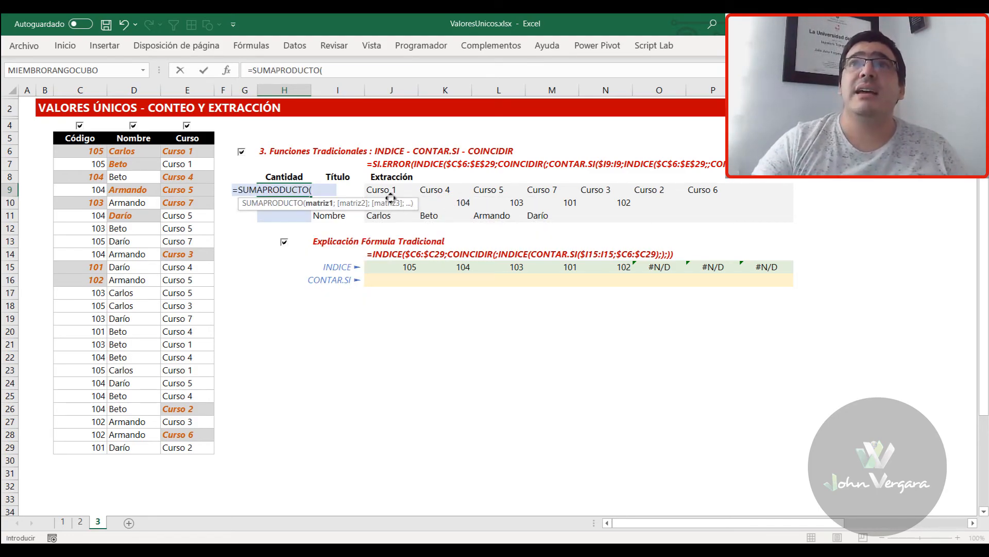
drag(384, 190, 768, 189)
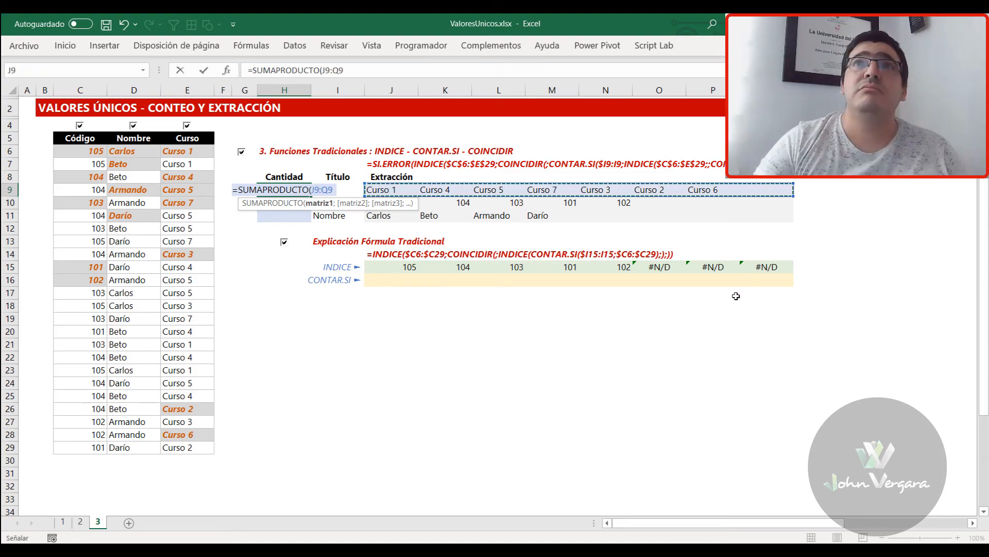
text(<>"")
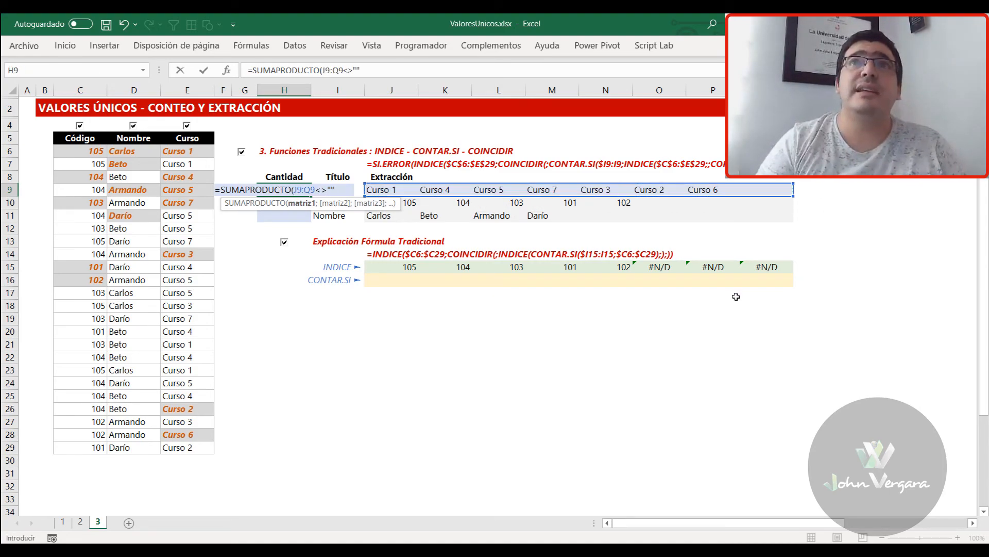
Wrap the J9:Q9<>"" condition in H9's SUMAPRODUCTO formula in parentheses preceded by a double negative, giving --(J9:Q9<>"")
drag(342, 190, 292, 192)
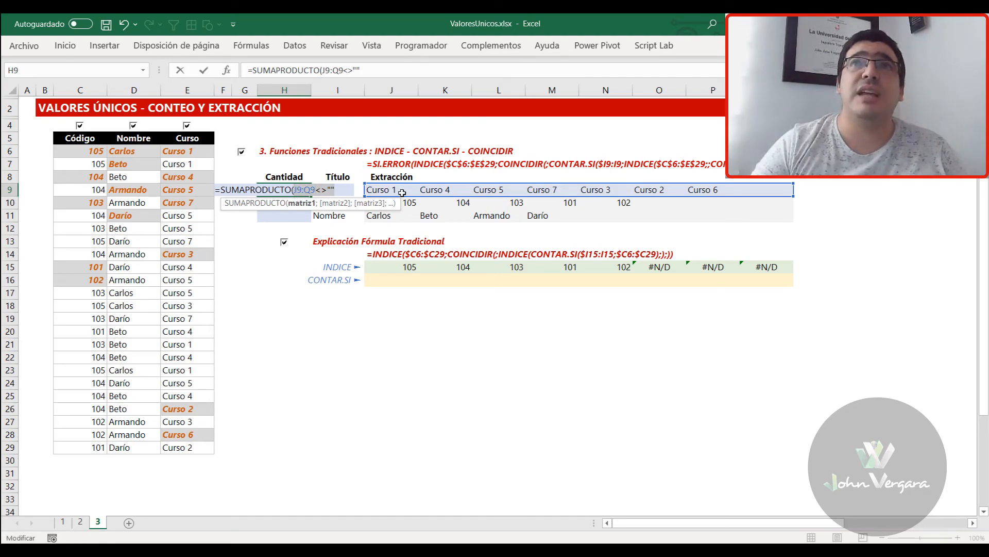
click(293, 190)
text(--()
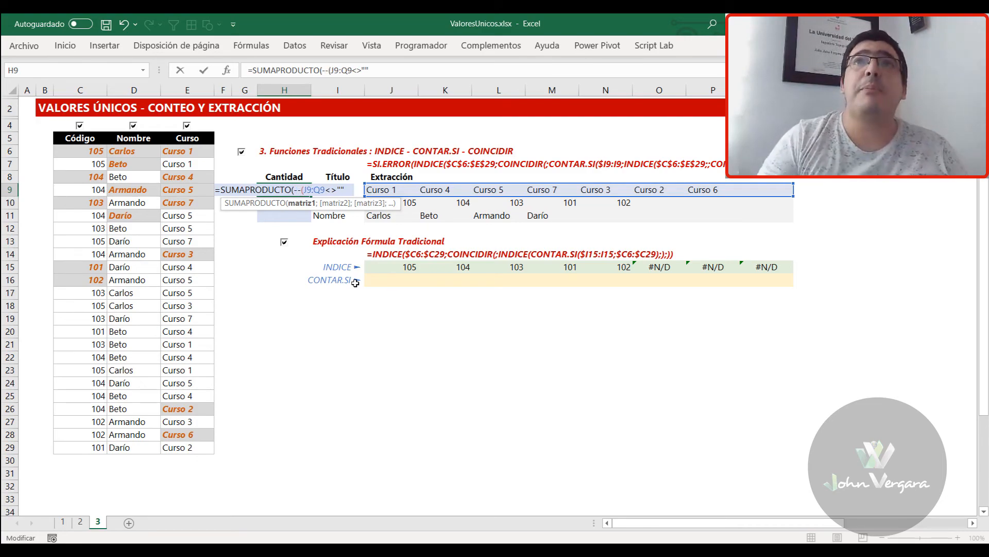
text()))
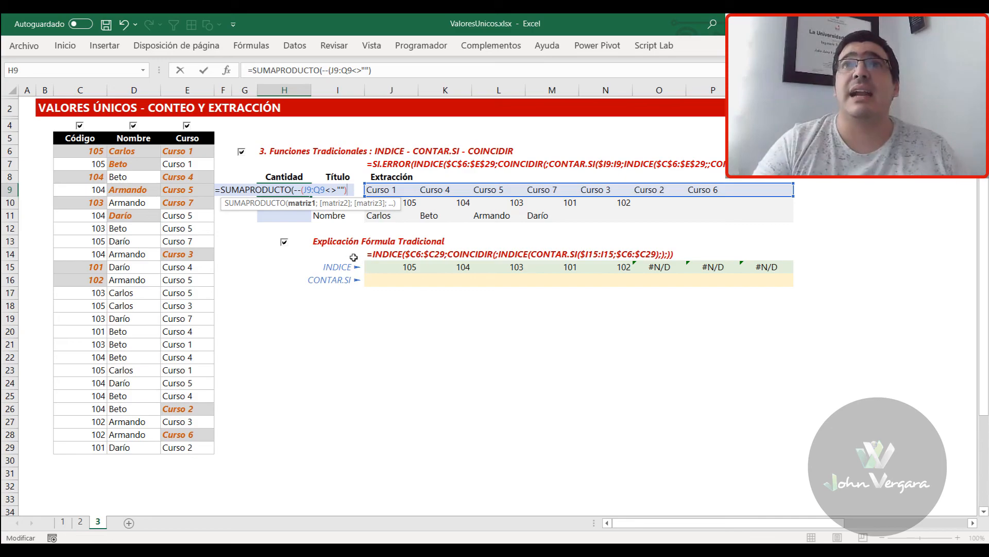
Evaluate the J9:Q9<>"" condition inside H9's formula without and with the double negative, restoring the formula text after each check
drag(304, 189, 344, 190)
key(F9)
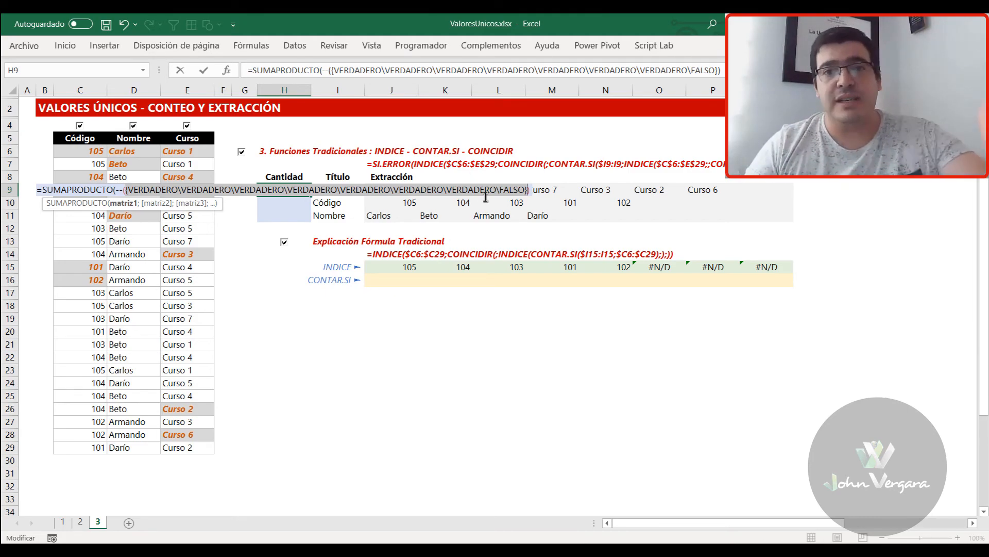
key(ctrl+z)
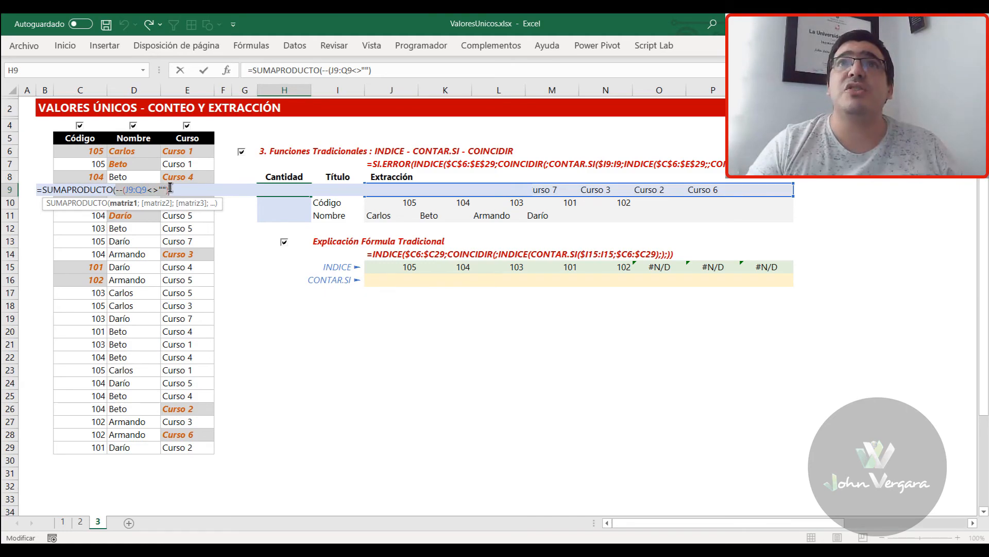
key(F9)
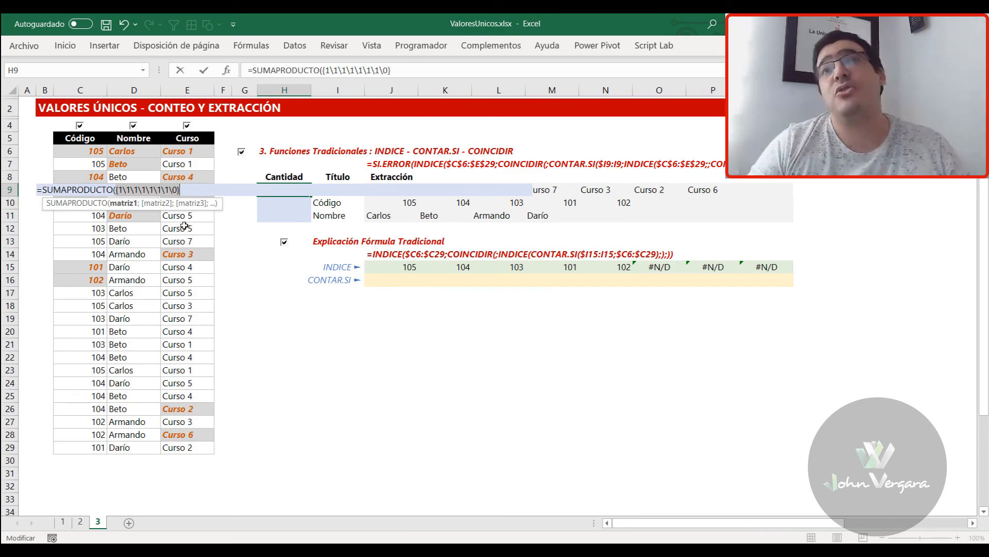
key(ctrl+z)
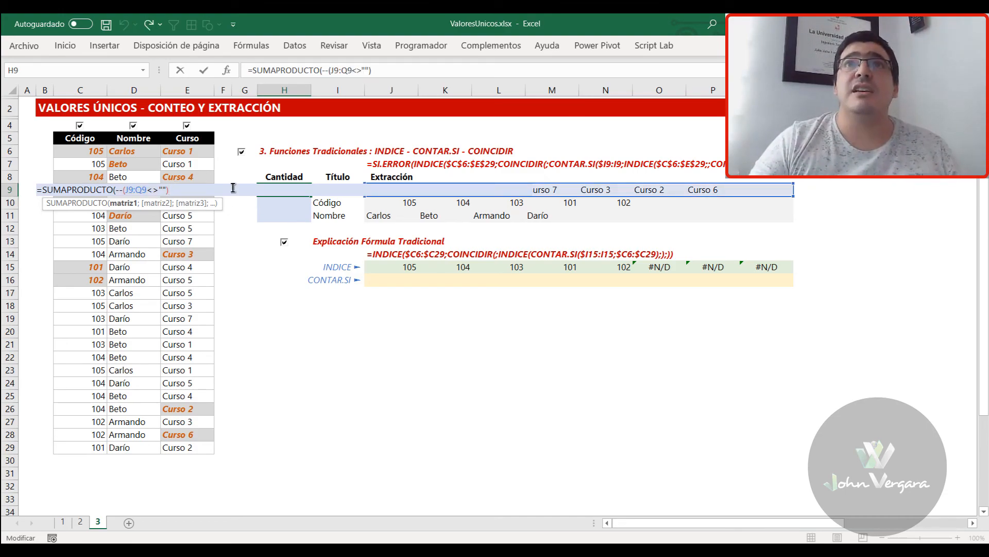
Complete H9's formula as =SUMAPRODUCTO(--(J9:Q9<>"")) and fill it down through H11
text())
key(ctrl+Return)
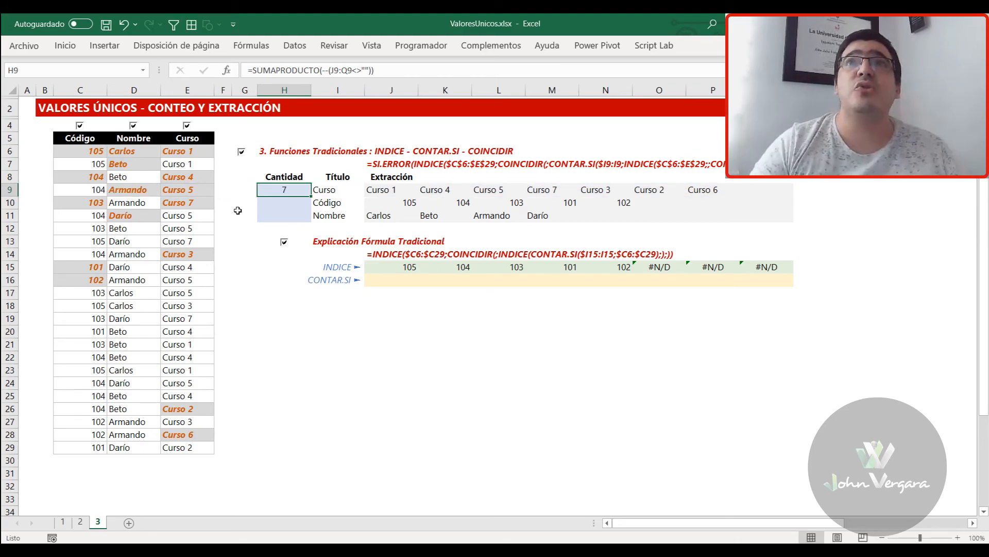
drag(311, 196, 309, 221)
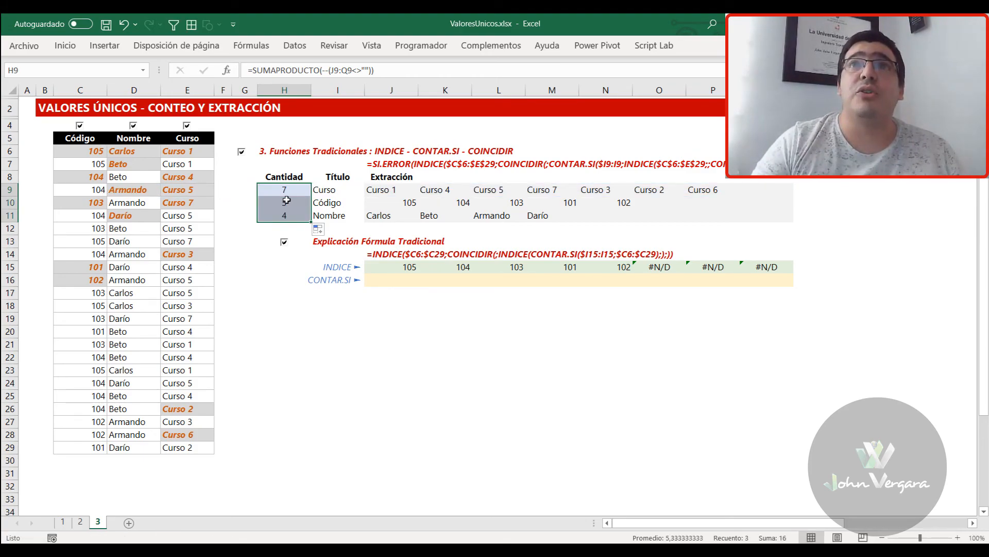
key(Return)
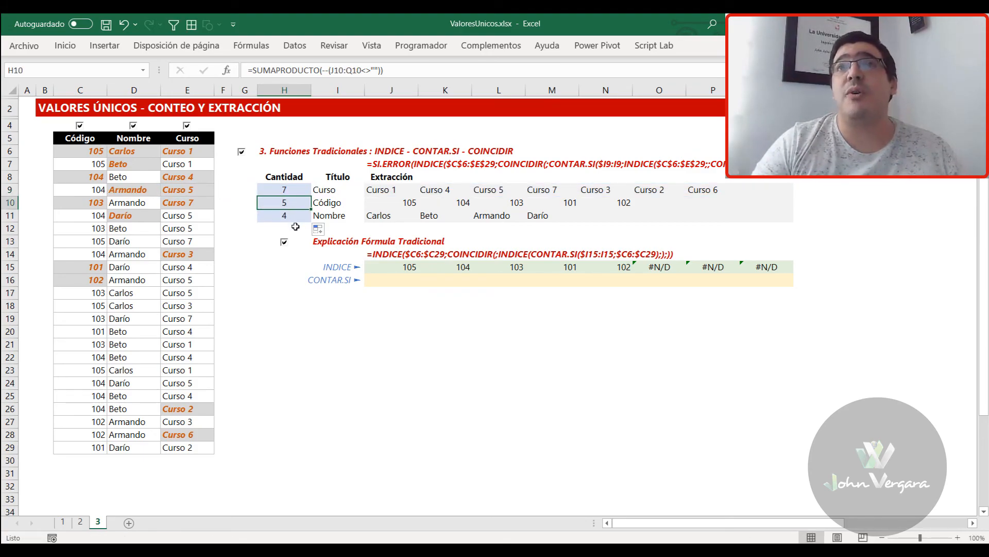
key(Return)
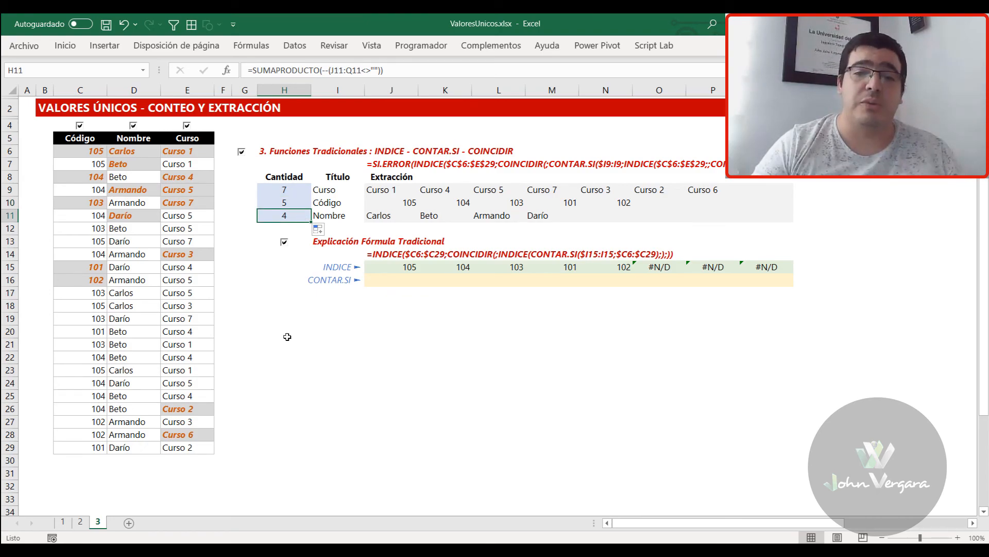